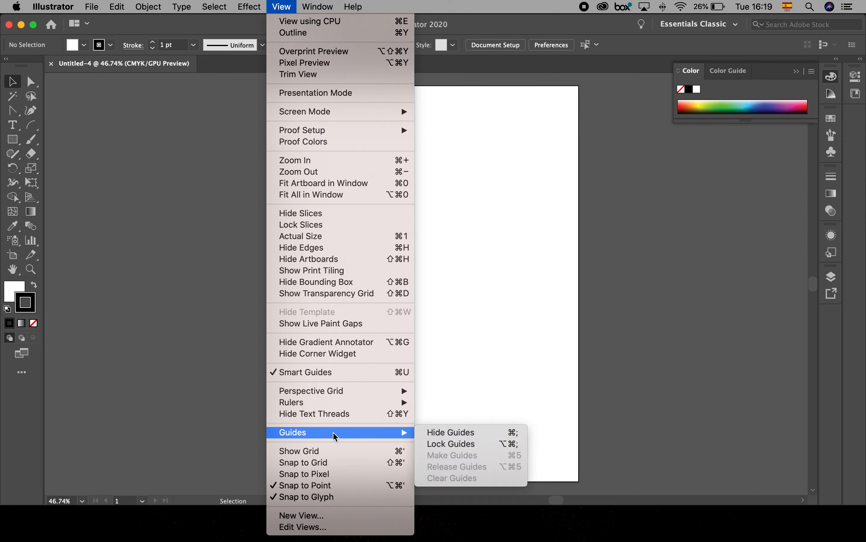
- Show the grid and set up the Pen tool with no fill and a black stroke
{"action": "left_click", "coordinate": [336, 452]}
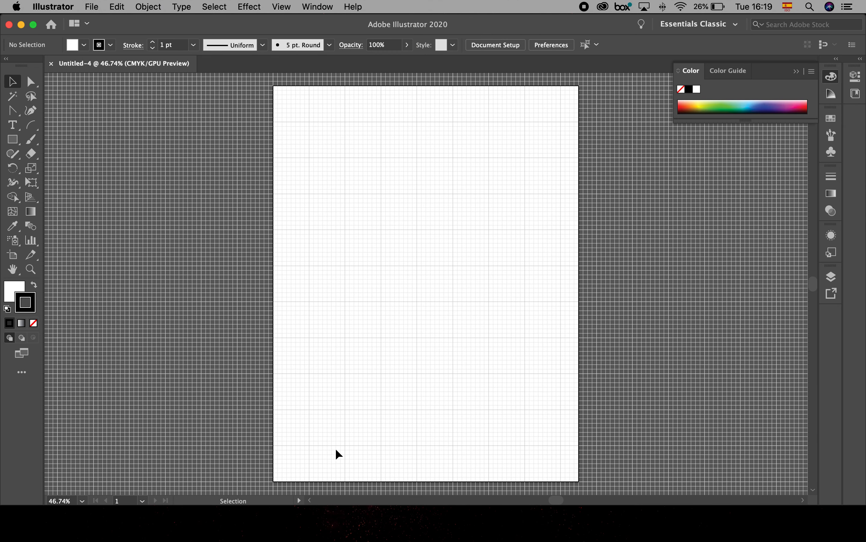
{"action": "left_click_drag", "start_coordinate": [12, 117], "coordinate": [64, 110]}
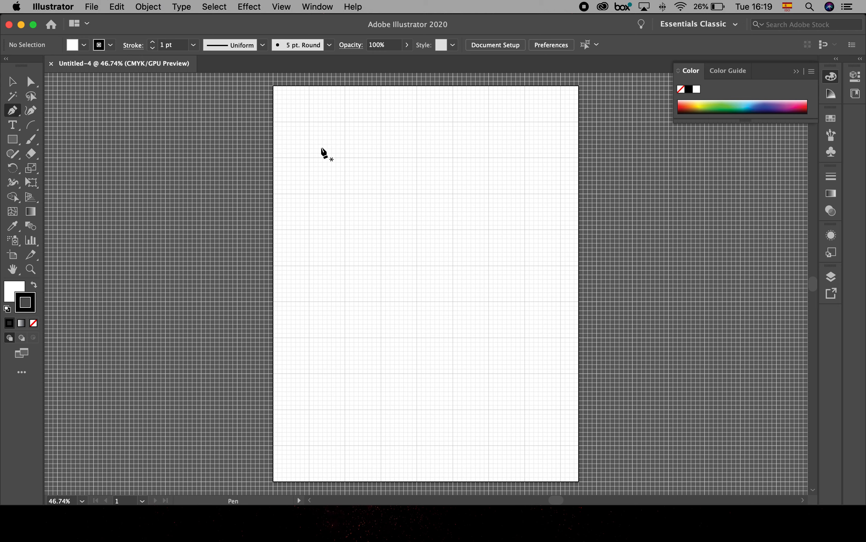
{"action": "scroll", "coordinate": [458, 181], "scroll_direction": "up", "scroll_amount": 3}
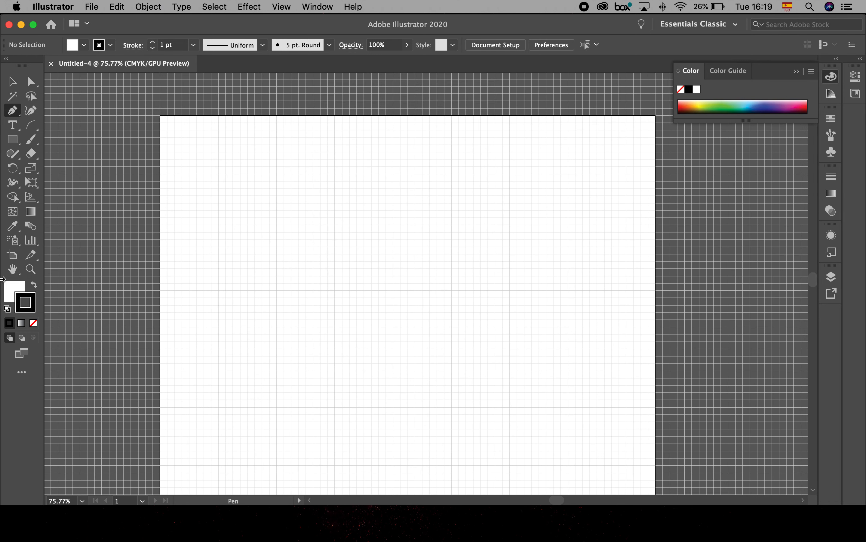
{"action": "left_click", "coordinate": [12, 288]}
{"action": "left_click", "coordinate": [33, 323]}
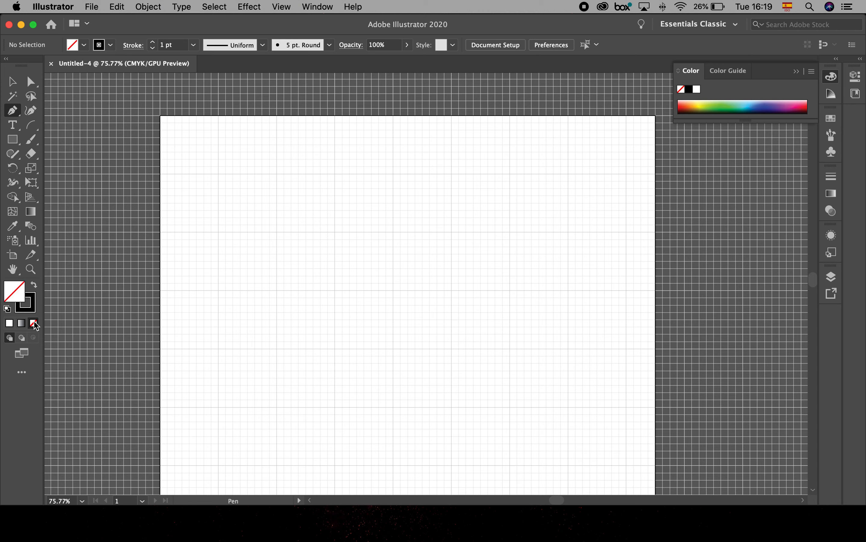
{"action": "left_click", "coordinate": [32, 299]}
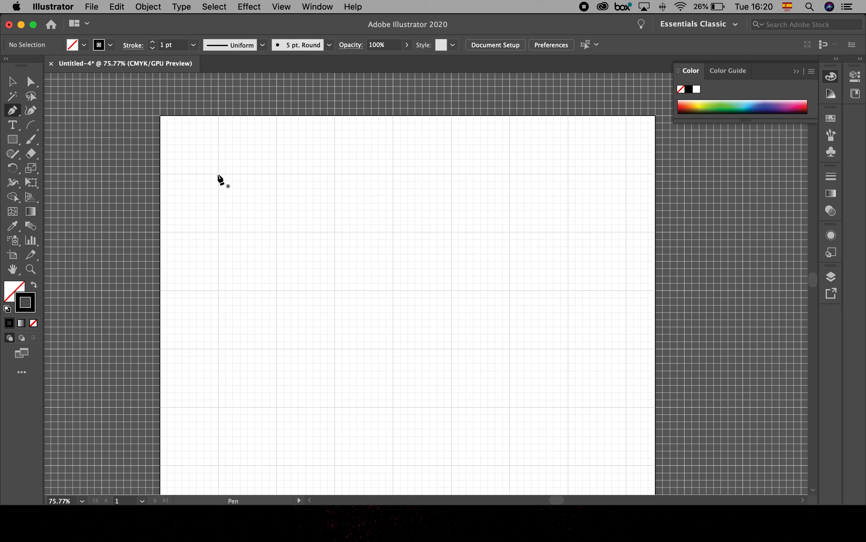
- Draw an open five-point zigzag path of straight segments, about 505 pt wide and 216 pt high, starting with a horizontal line near the artboard's top
{"action": "left_click", "coordinate": [218, 175]}
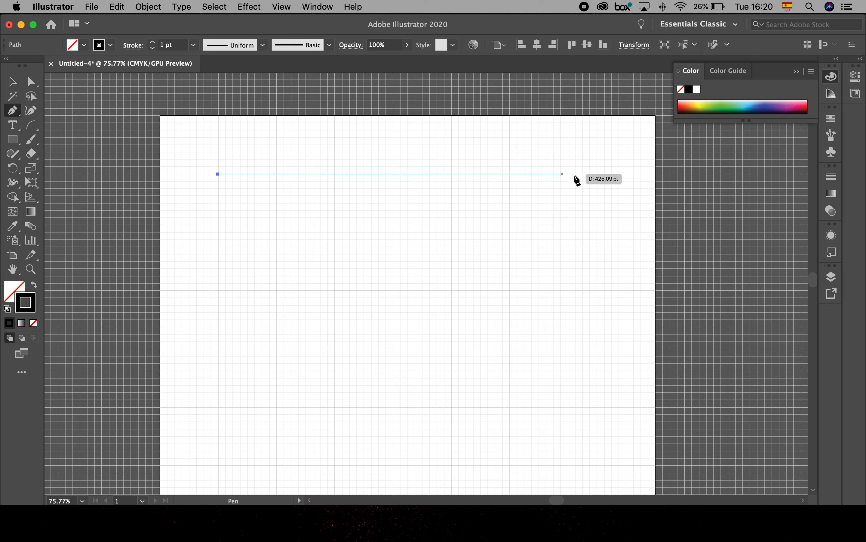
{"action": "left_click", "coordinate": [600, 175]}
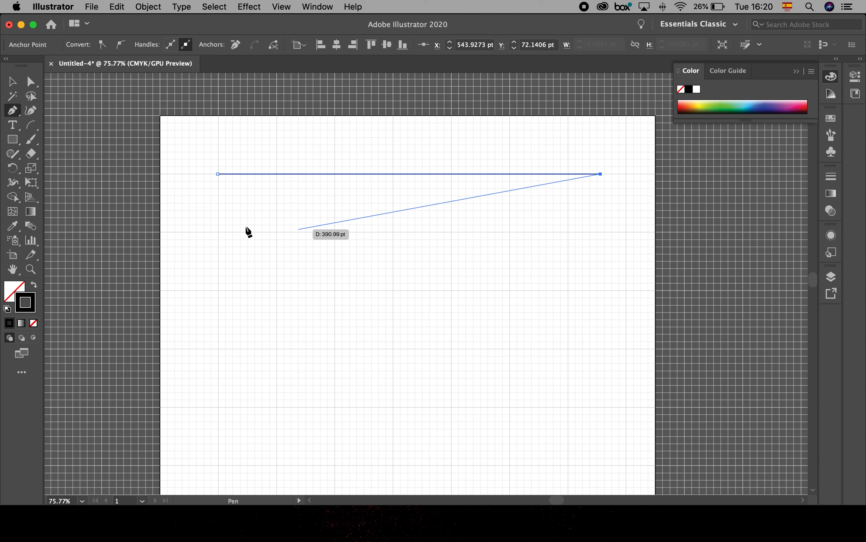
{"action": "left_click", "coordinate": [219, 233]}
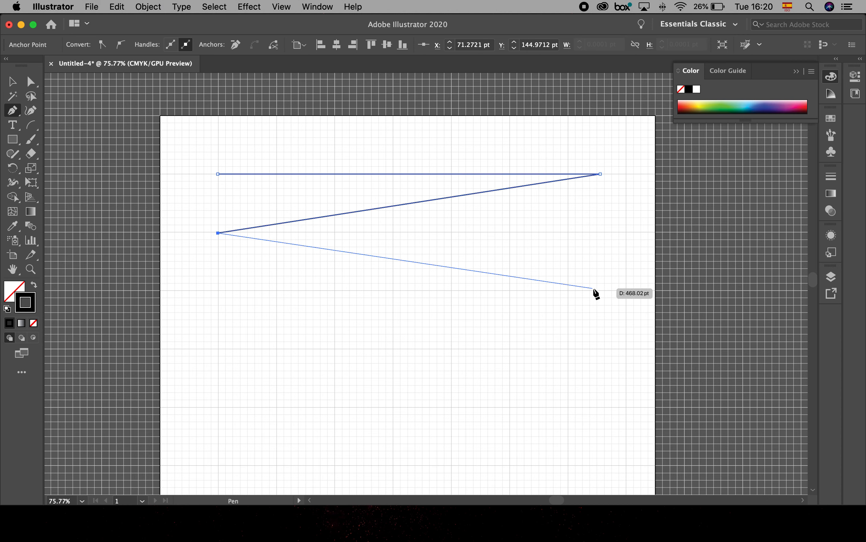
{"action": "left_click", "coordinate": [627, 289]}
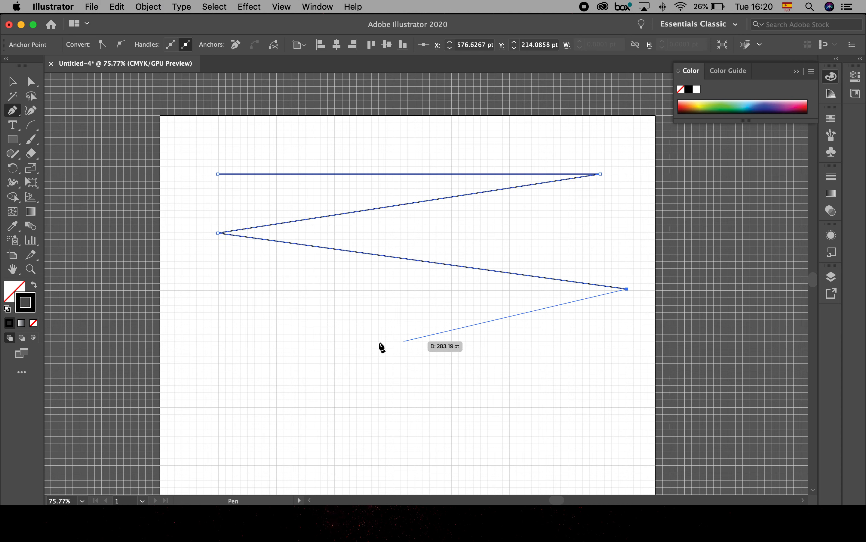
{"action": "left_click", "coordinate": [277, 349]}
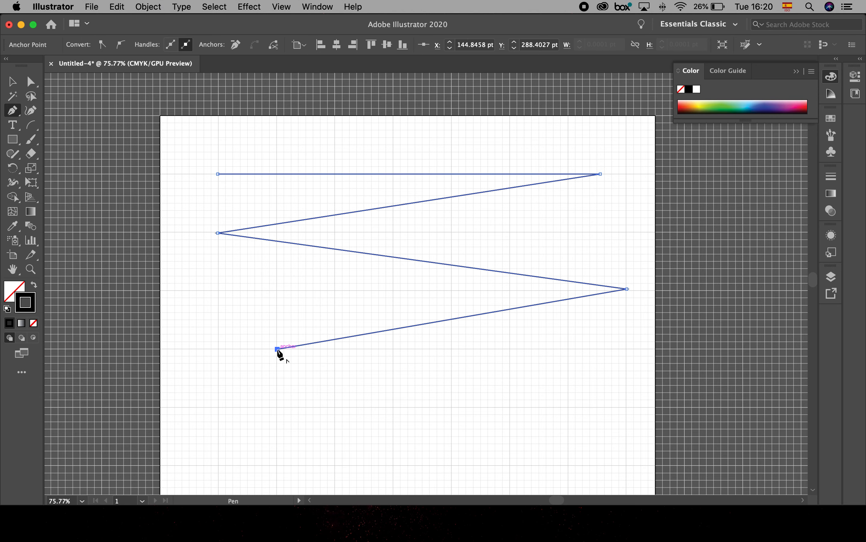
{"action": "left_click", "coordinate": [279, 351], "text": "super"}
- Draw an open wave path about 500 pt wide below the zigzag, alternating rounded crests and troughs along the grid, and deselect it
{"action": "left_click_drag", "start_coordinate": [330, 386], "coordinate": [319, 239]}
{"action": "left_click", "coordinate": [207, 348]}
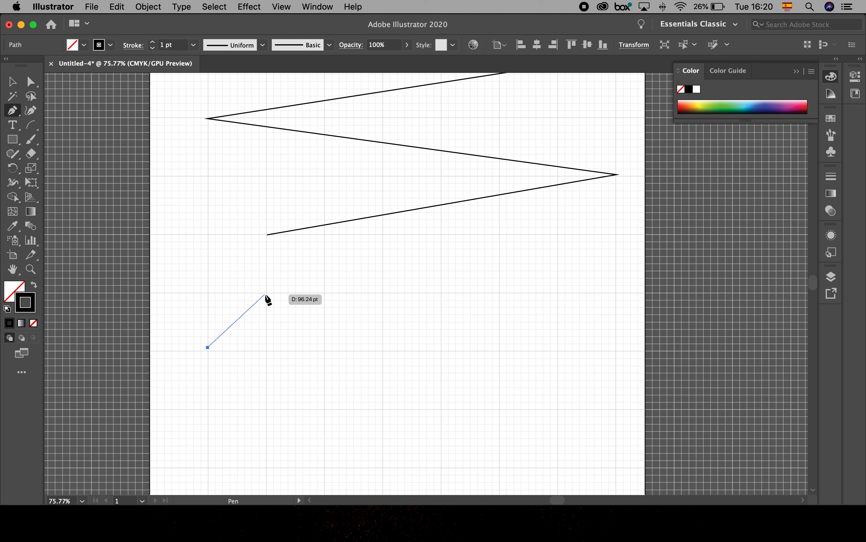
{"action": "left_click_drag", "start_coordinate": [265, 294], "coordinate": [323, 294]}
{"action": "left_click", "coordinate": [324, 350]}
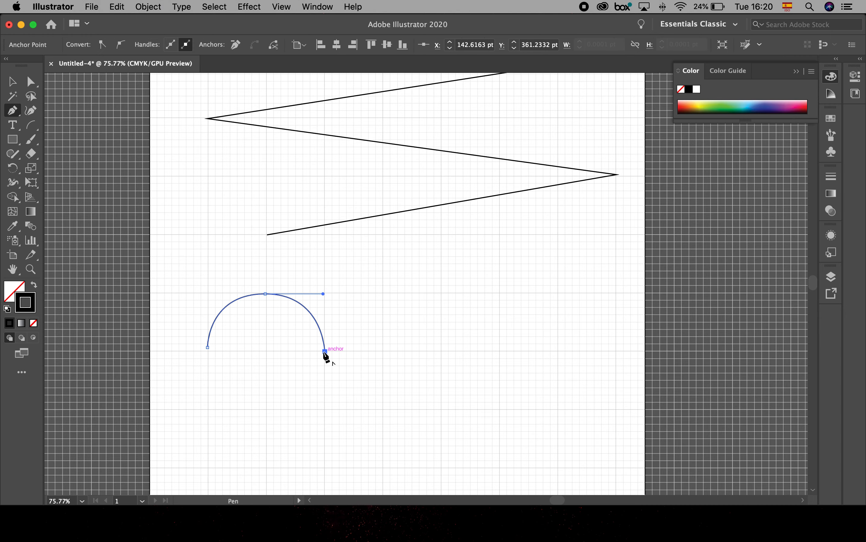
{"action": "key", "text": "space"}
{"action": "left_click_drag", "start_coordinate": [401, 377], "coordinate": [372, 327]}
{"action": "left_click", "coordinate": [355, 360]}
{"action": "left_click_drag", "start_coordinate": [355, 359], "coordinate": [418, 359]}
{"action": "left_click_drag", "start_coordinate": [411, 301], "coordinate": [523, 243]}
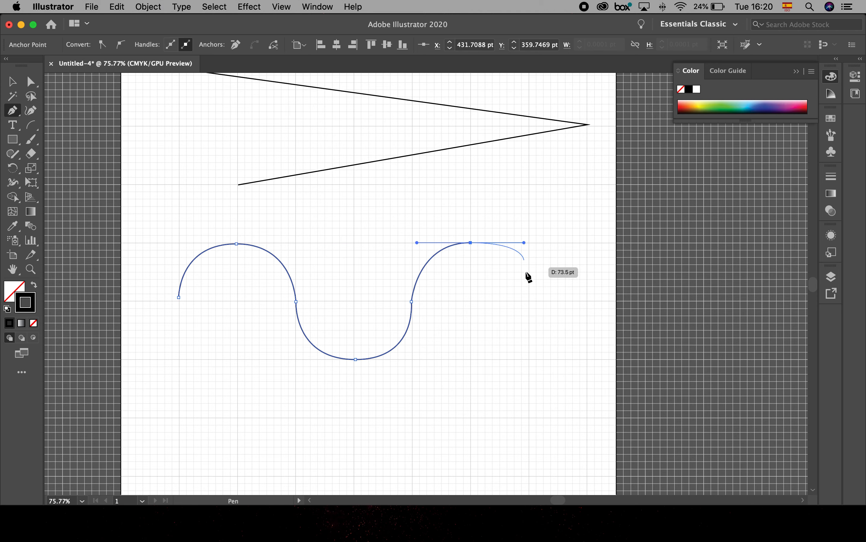
{"action": "left_click", "coordinate": [529, 301]}
{"action": "left_click_drag", "start_coordinate": [586, 357], "coordinate": [640, 357]}
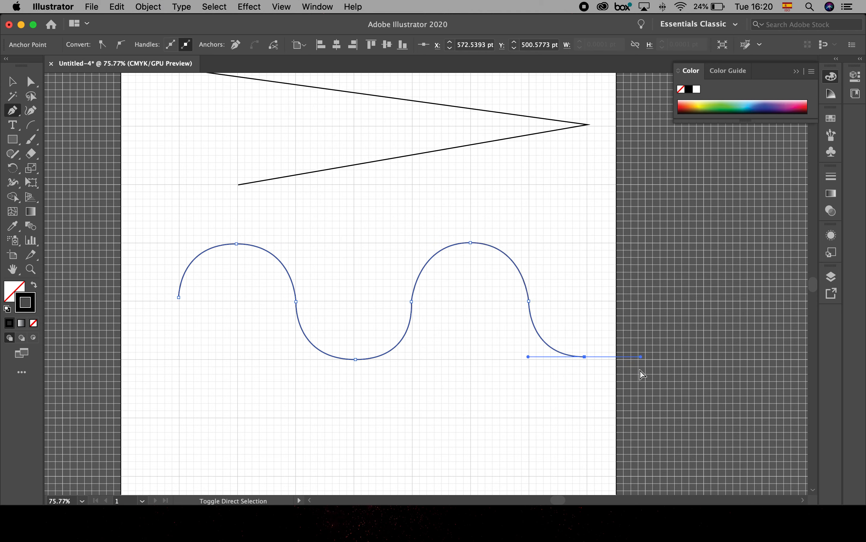
{"action": "left_click", "coordinate": [641, 374], "text": "super"}
- Draw a row of seven separate diagonal line segments below the wave, four rising and three falling, each about one grid square high
{"action": "left_click_drag", "start_coordinate": [325, 194], "coordinate": [408, 274]}
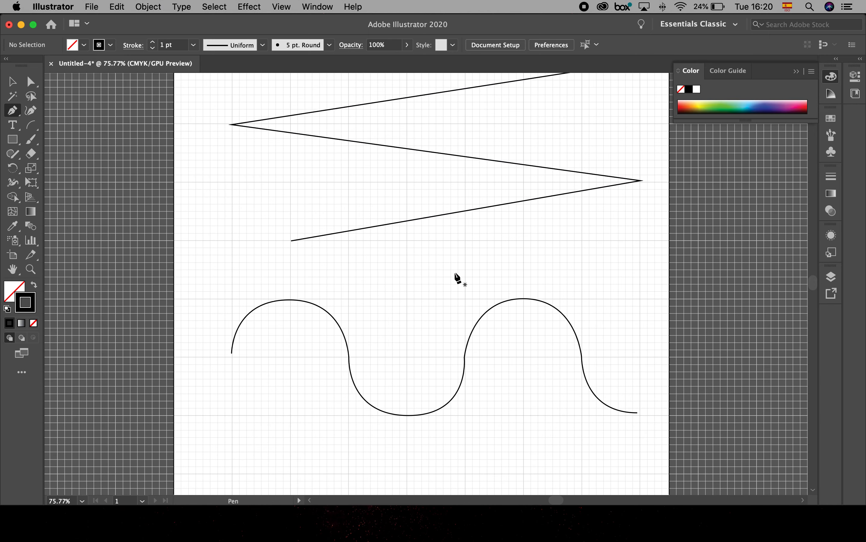
{"action": "left_click_drag", "start_coordinate": [426, 287], "coordinate": [396, 173]}
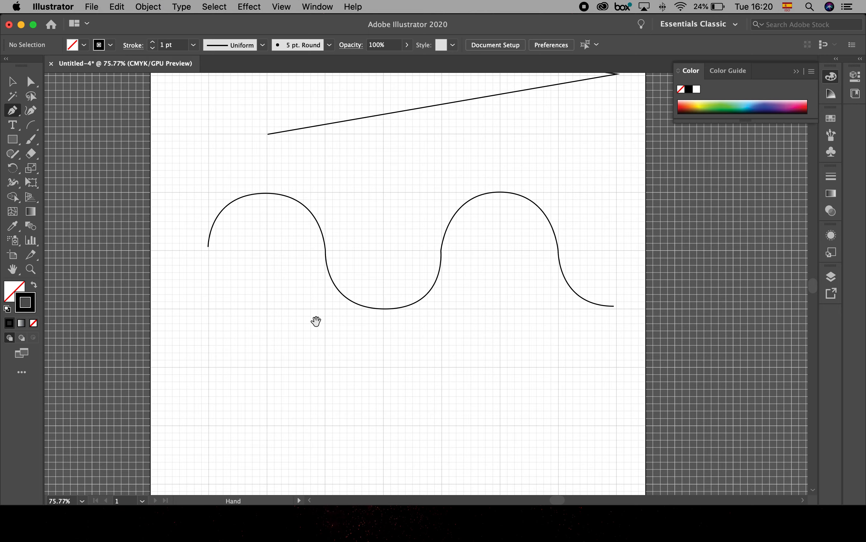
{"action": "left_click_drag", "start_coordinate": [315, 322], "coordinate": [316, 270]}
{"action": "left_click_drag", "start_coordinate": [30, 126], "coordinate": [93, 122]}
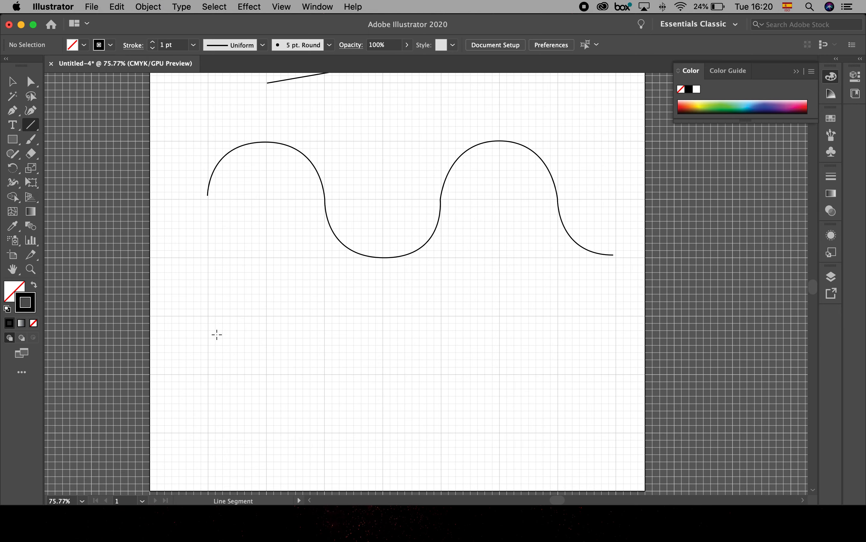
{"action": "left_click_drag", "start_coordinate": [207, 372], "coordinate": [267, 318]}
{"action": "left_click_drag", "start_coordinate": [269, 376], "coordinate": [326, 319]}
{"action": "left_click_drag", "start_coordinate": [329, 375], "coordinate": [383, 320]}
{"action": "mouse_move", "coordinate": [384, 374]}
{"action": "left_mouse_down"}
{"action": "mouse_move", "coordinate": [439, 317]}
{"action": "mouse_move", "coordinate": [481, 348]}
{"action": "mouse_move", "coordinate": [458, 317]}
{"action": "mouse_move", "coordinate": [491, 348]}
{"action": "mouse_move", "coordinate": [499, 373]}
{"action": "left_mouse_up"}
{"action": "left_click_drag", "start_coordinate": [502, 319], "coordinate": [556, 369]}
{"action": "left_click_drag", "start_coordinate": [561, 317], "coordinate": [617, 375]}
- Draw a row of six separate arcs with the Arc tool below the diagonal lines, curving in different directions
{"action": "left_click_drag", "start_coordinate": [473, 380], "coordinate": [466, 282]}
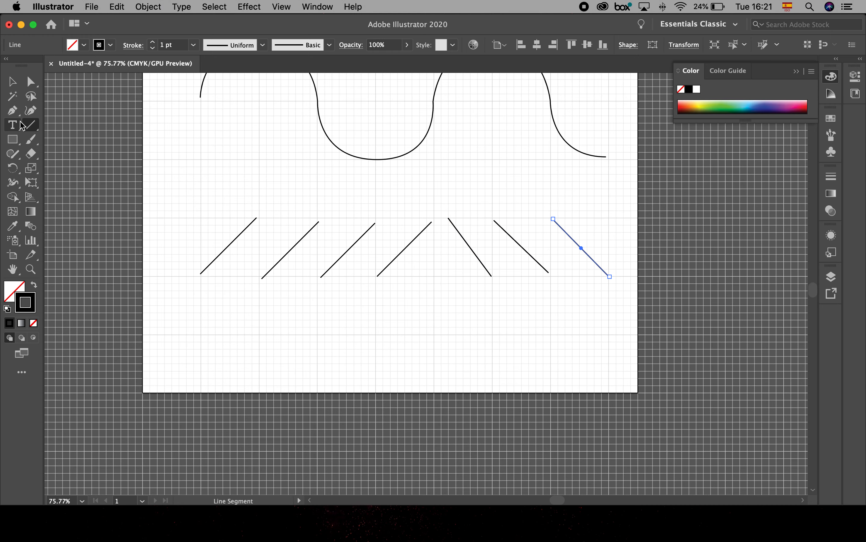
{"action": "left_click", "coordinate": [31, 126]}
{"action": "left_click", "coordinate": [81, 140]}
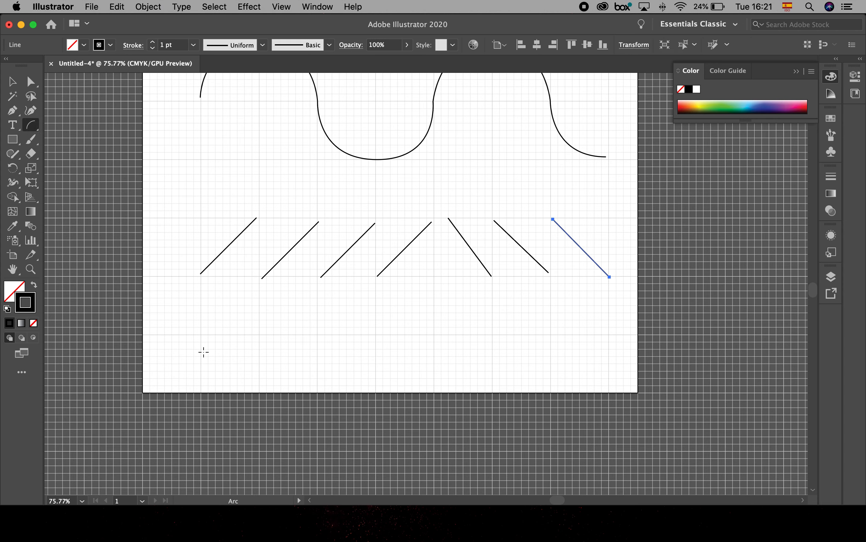
{"action": "left_click_drag", "start_coordinate": [200, 372], "coordinate": [254, 329]}
{"action": "left_click_drag", "start_coordinate": [262, 376], "coordinate": [428, 368]}
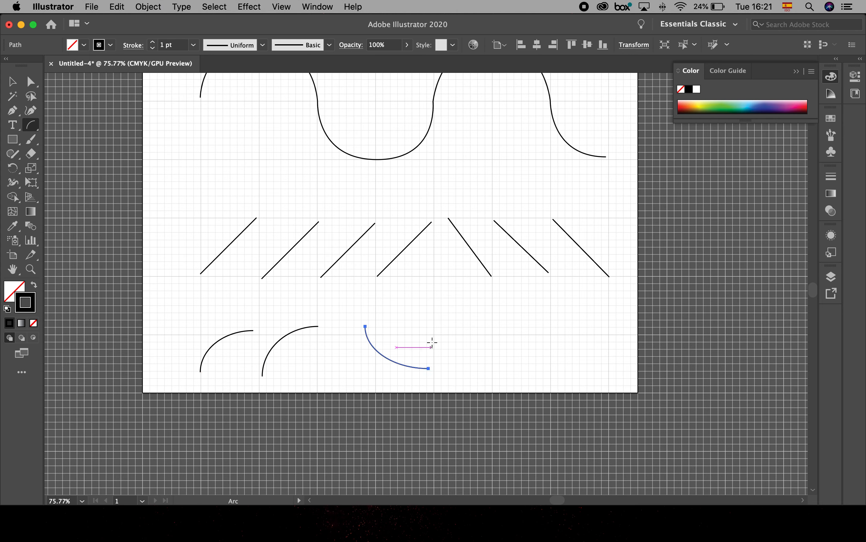
{"action": "left_click_drag", "start_coordinate": [435, 325], "coordinate": [499, 368]}
{"action": "mouse_move", "coordinate": [499, 320]}
{"action": "left_mouse_down"}
{"action": "mouse_move", "coordinate": [547, 325]}
{"action": "mouse_move", "coordinate": [550, 364]}
{"action": "left_mouse_up"}
{"action": "left_click_drag", "start_coordinate": [550, 319], "coordinate": [610, 354]}
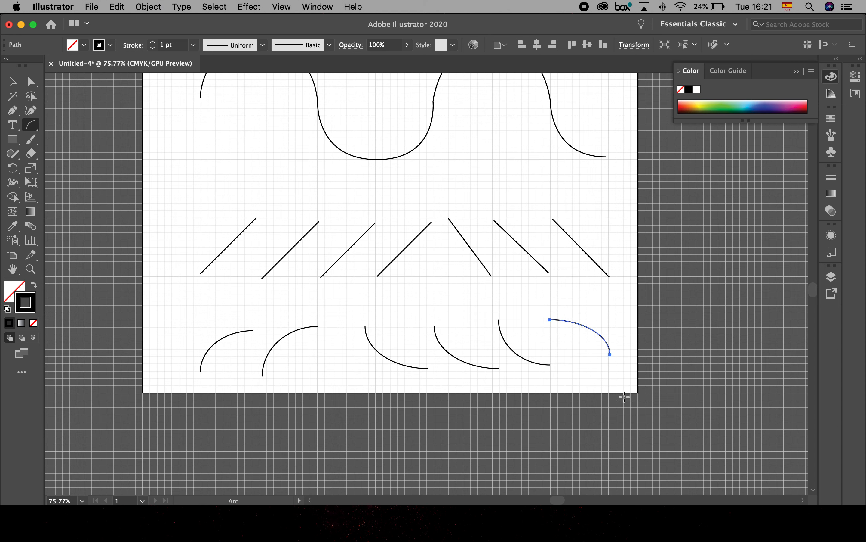
- Collapse the color settings, open the full stroke settings and clear the current selection
{"action": "left_click", "coordinate": [11, 82]}
{"action": "key", "text": "space"}
{"action": "left_click_drag", "start_coordinate": [396, 190], "coordinate": [387, 284]}
{"action": "left_click_drag", "start_coordinate": [371, 161], "coordinate": [364, 267]}
{"action": "left_click_drag", "start_coordinate": [370, 186], "coordinate": [364, 284]}
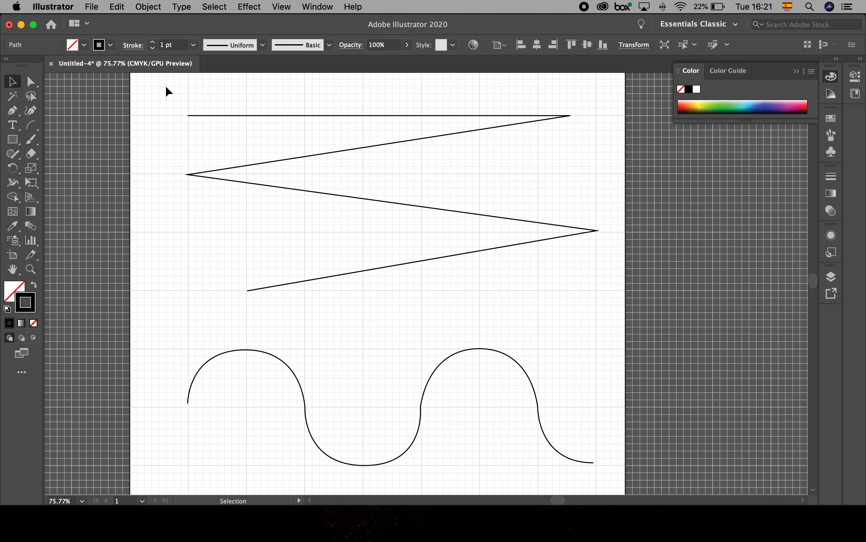
{"action": "left_click", "coordinate": [132, 45]}
{"action": "left_click", "coordinate": [132, 44]}
{"action": "left_click", "coordinate": [796, 71]}
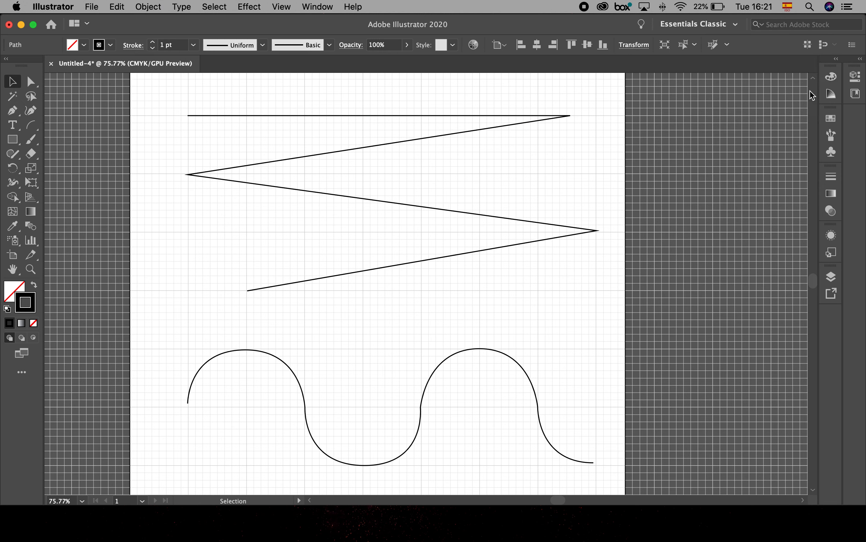
{"action": "left_click", "coordinate": [833, 179]}
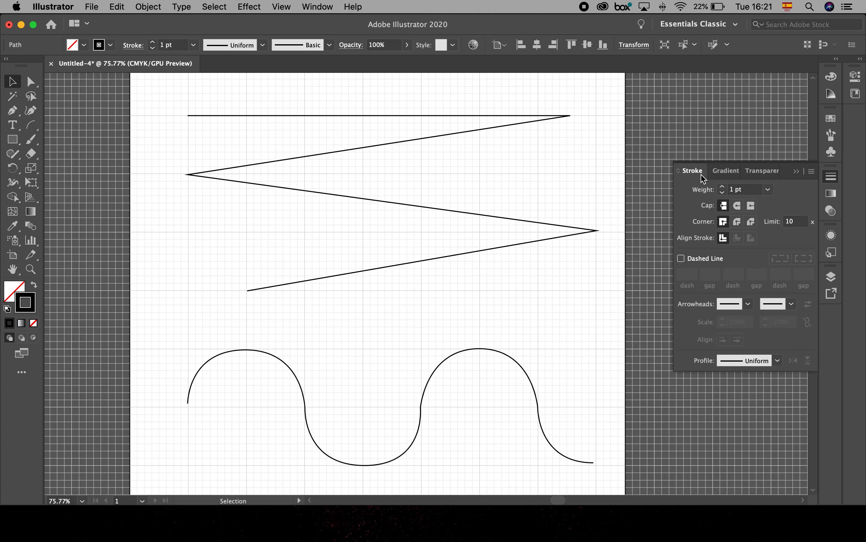
{"action": "left_click", "coordinate": [447, 133]}
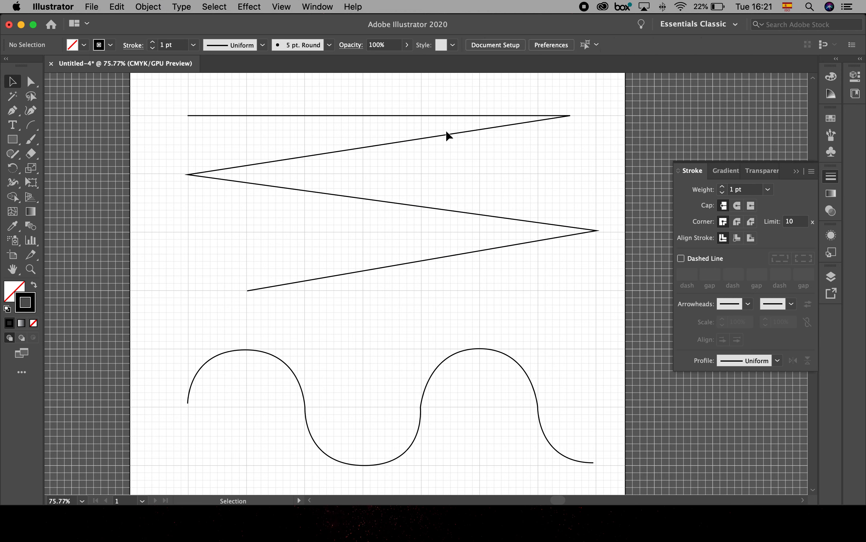
- Apply Width Profile 1 to the stroke of the zigzag path
{"action": "left_click", "coordinate": [390, 143]}
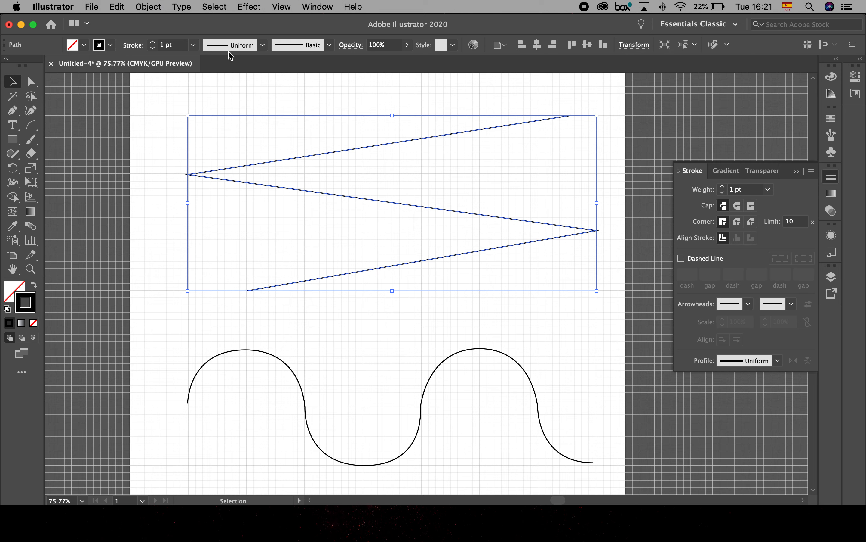
{"action": "left_click", "coordinate": [263, 45]}
{"action": "left_click", "coordinate": [320, 231]}
{"action": "key", "text": "super+space"}
{"action": "left_click_drag", "start_coordinate": [228, 105], "coordinate": [528, 172]}
{"action": "left_click_drag", "start_coordinate": [233, 197], "coordinate": [368, 190]}
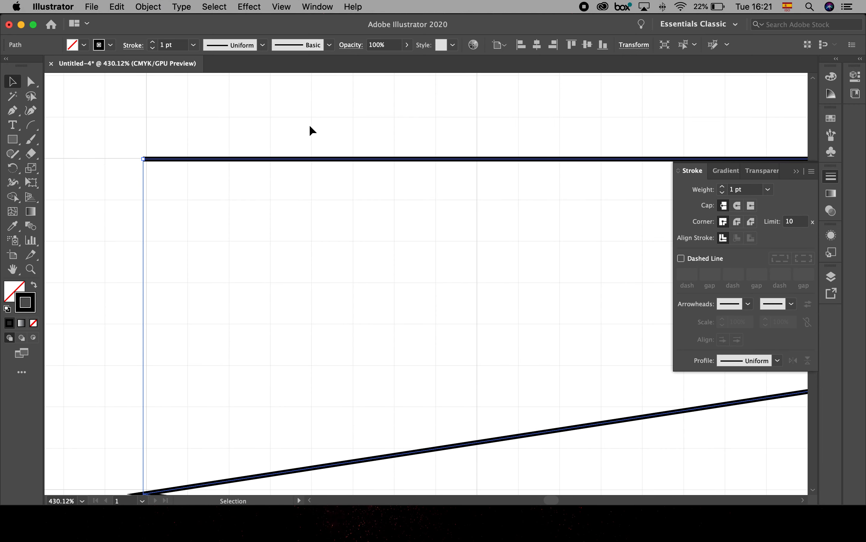
{"action": "left_click", "coordinate": [263, 45]}
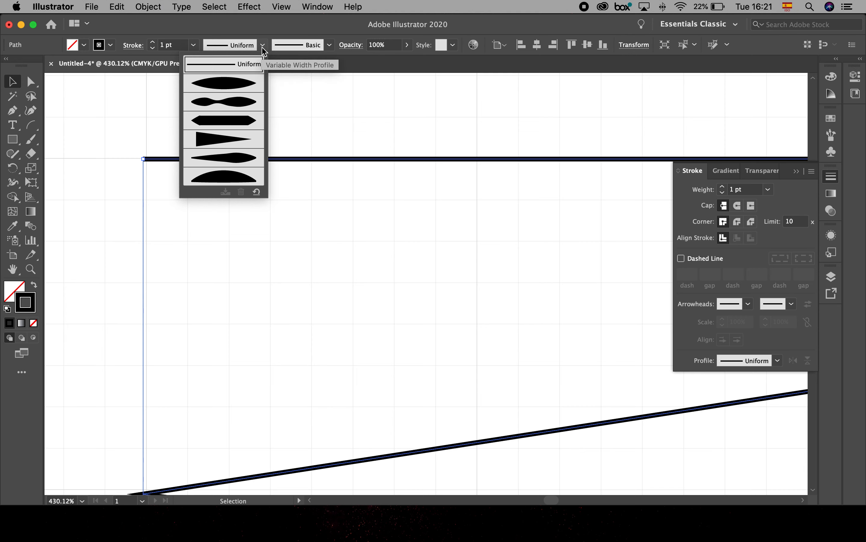
{"action": "left_click", "coordinate": [238, 87]}
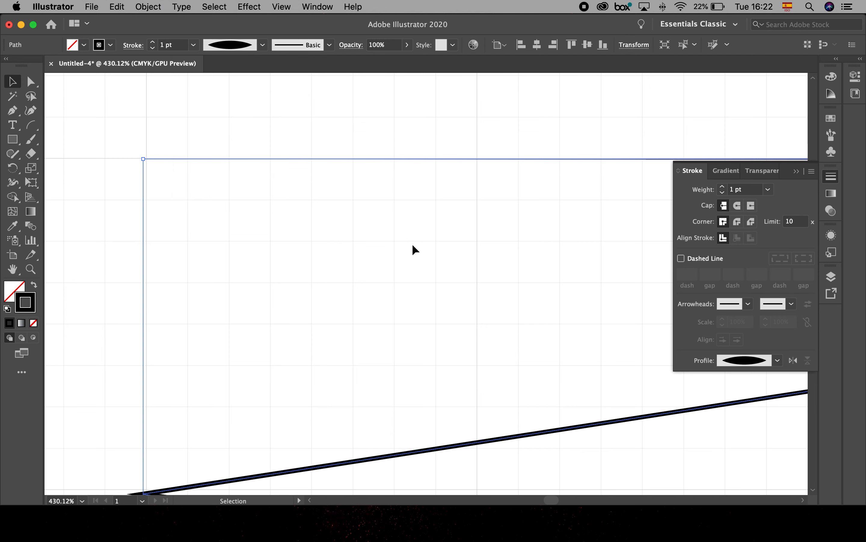
- Deselect the zigzag path and hide the grid
{"action": "left_click", "coordinate": [323, 203]}
{"action": "left_click_drag", "start_coordinate": [541, 205], "coordinate": [324, 181]}
{"action": "scroll", "coordinate": [500, 331], "scroll_direction": "down", "scroll_amount": 10}
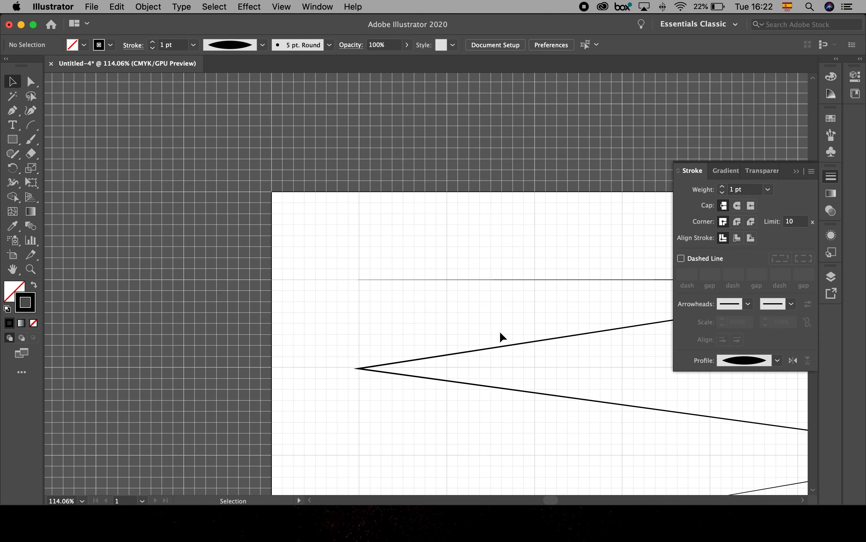
{"action": "left_click_drag", "start_coordinate": [565, 317], "coordinate": [315, 265]}
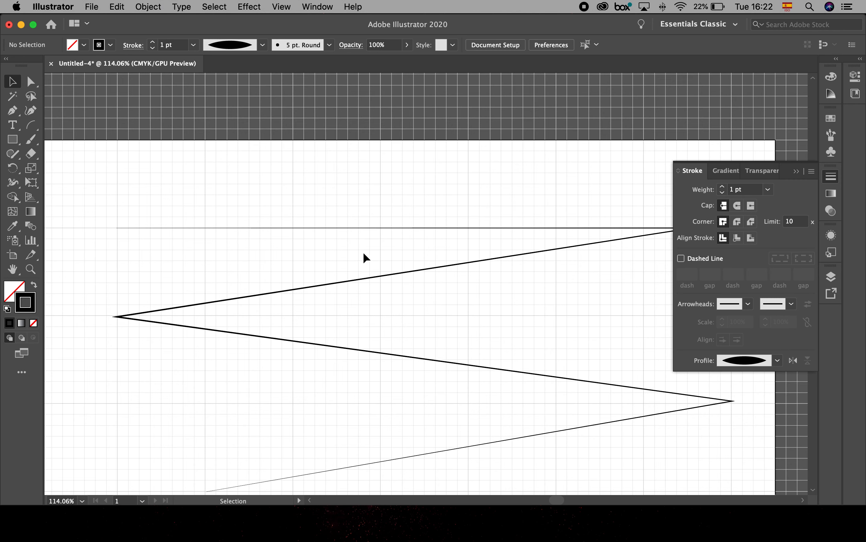
{"action": "left_click", "coordinate": [279, 7]}
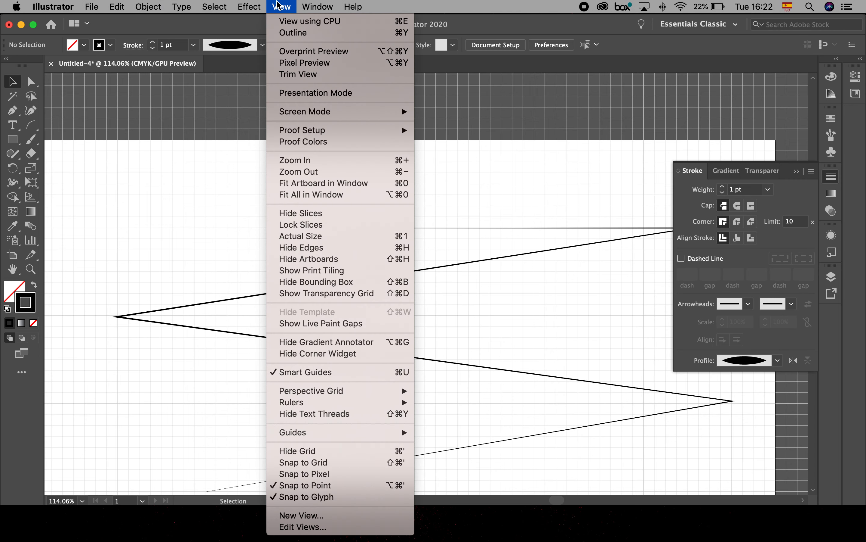
{"action": "left_click", "coordinate": [367, 452]}
- Select the zigzag path and set its stroke weight to 5 pt
{"action": "left_click_drag", "start_coordinate": [426, 430], "coordinate": [375, 337]}
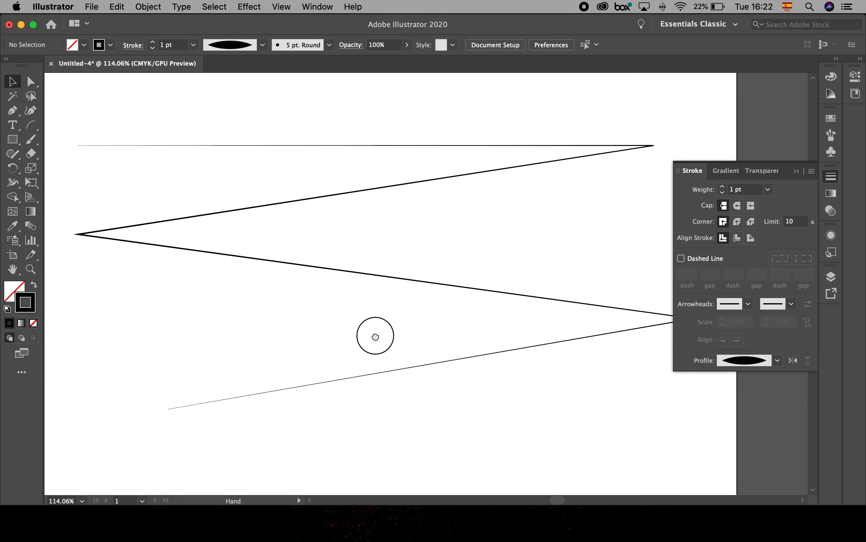
{"action": "left_click", "coordinate": [351, 270]}
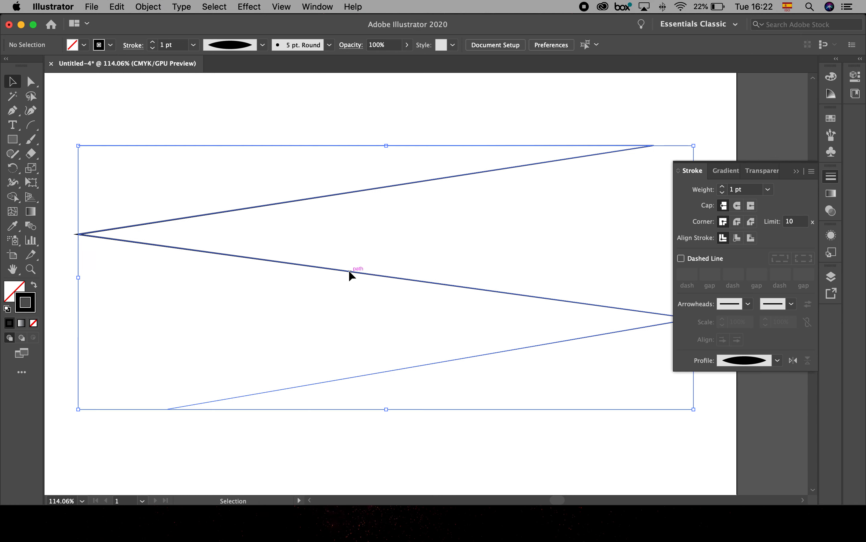
{"action": "left_click", "coordinate": [152, 42]}
{"action": "left_click", "coordinate": [152, 42]}
{"action": "left_click", "coordinate": [152, 42]}
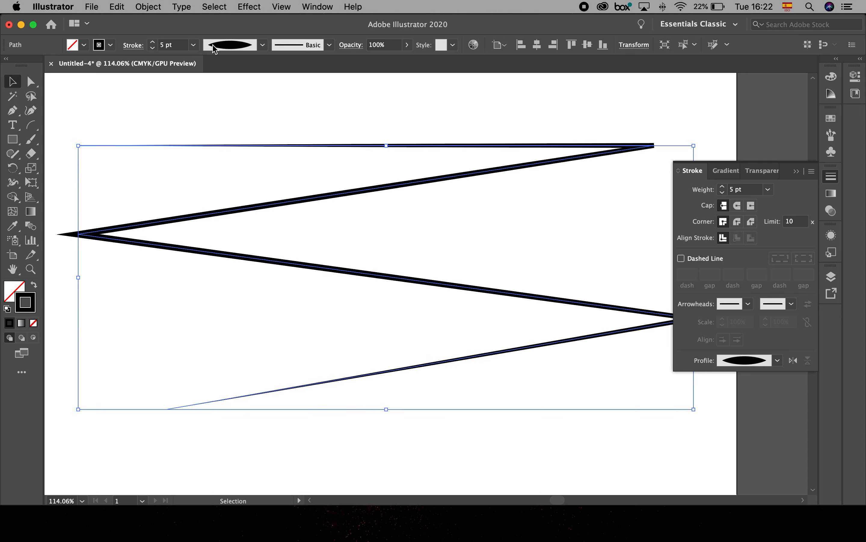
- Try Width Profiles 2, 3, 4 and 5 one after another on the zigzag path's stroke
{"action": "left_click", "coordinate": [262, 45]}
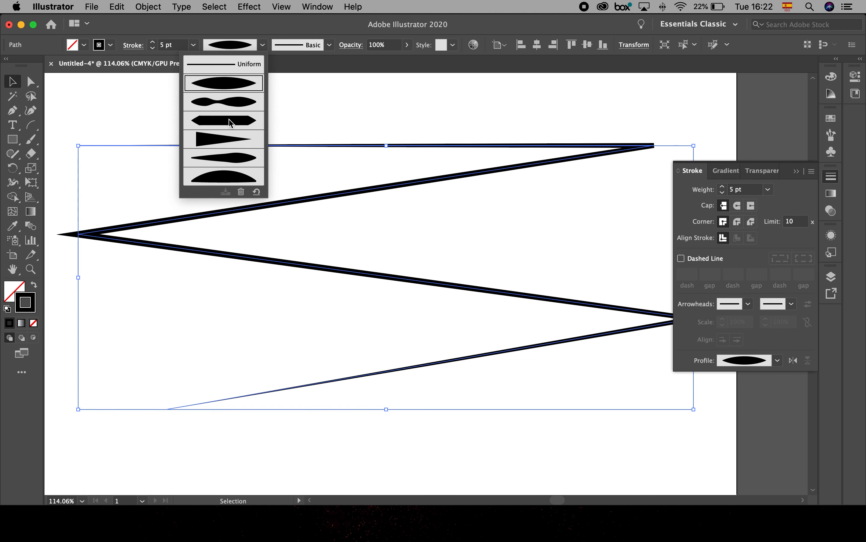
{"action": "left_click", "coordinate": [234, 102]}
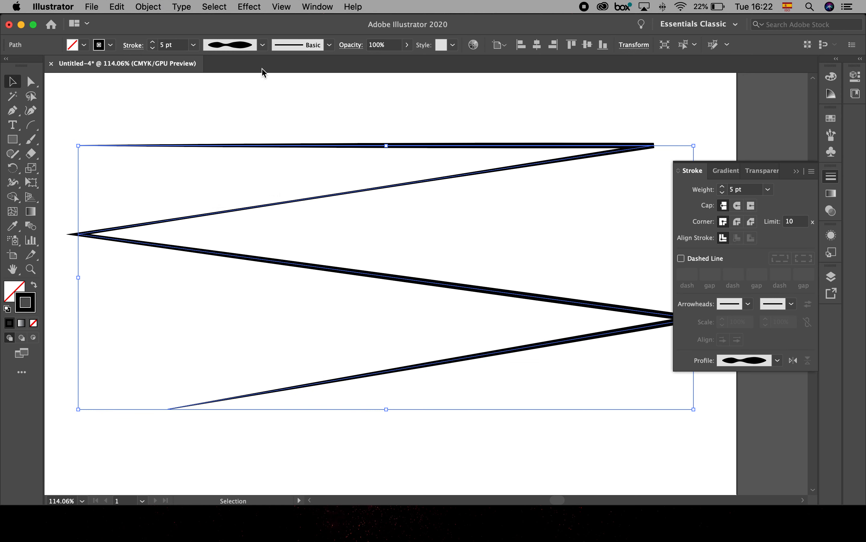
{"action": "left_click", "coordinate": [262, 45]}
{"action": "left_click", "coordinate": [242, 128]}
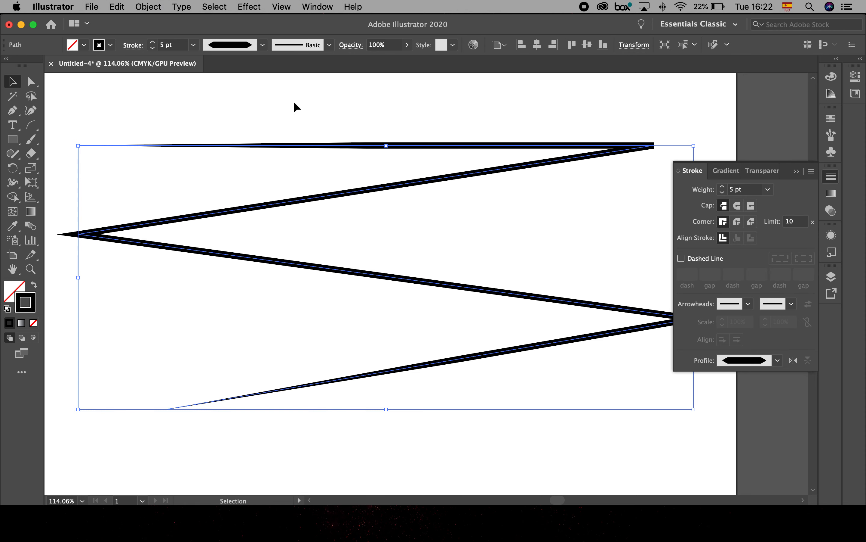
{"action": "left_click", "coordinate": [264, 46]}
{"action": "left_click", "coordinate": [242, 141]}
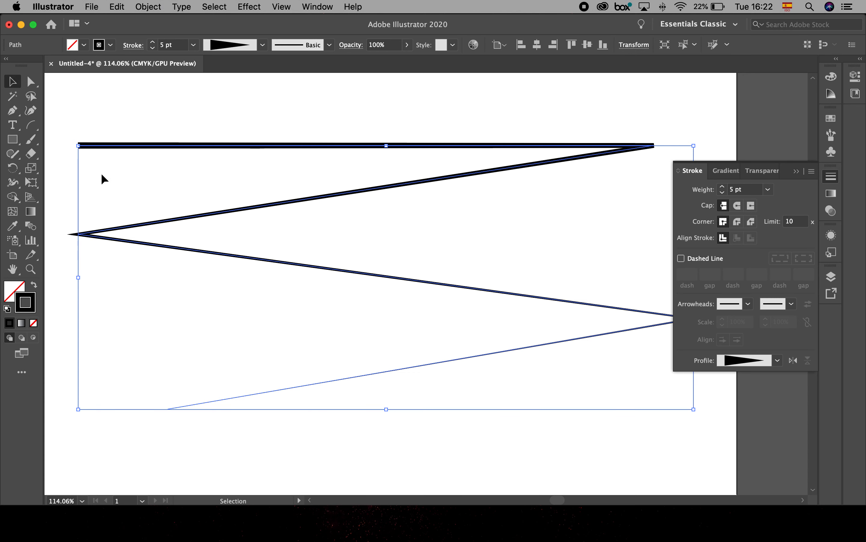
{"action": "left_click", "coordinate": [262, 45]}
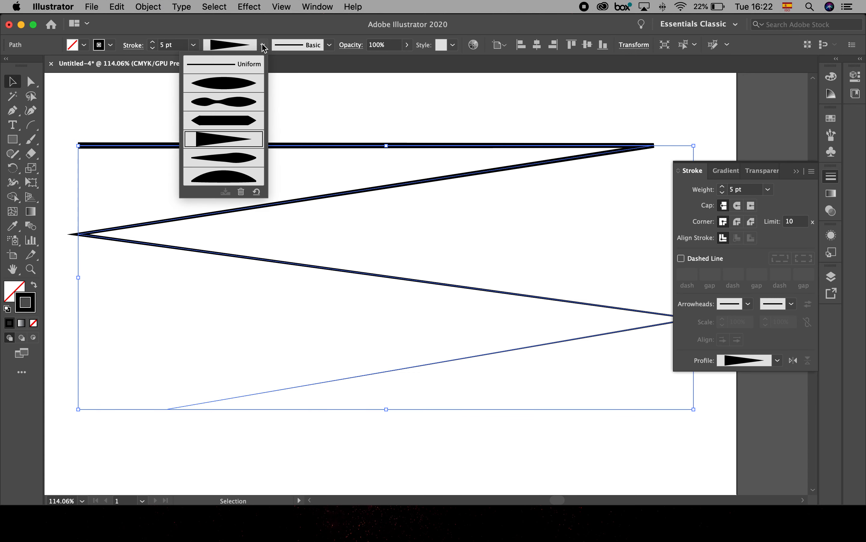
{"action": "left_click", "coordinate": [234, 157]}
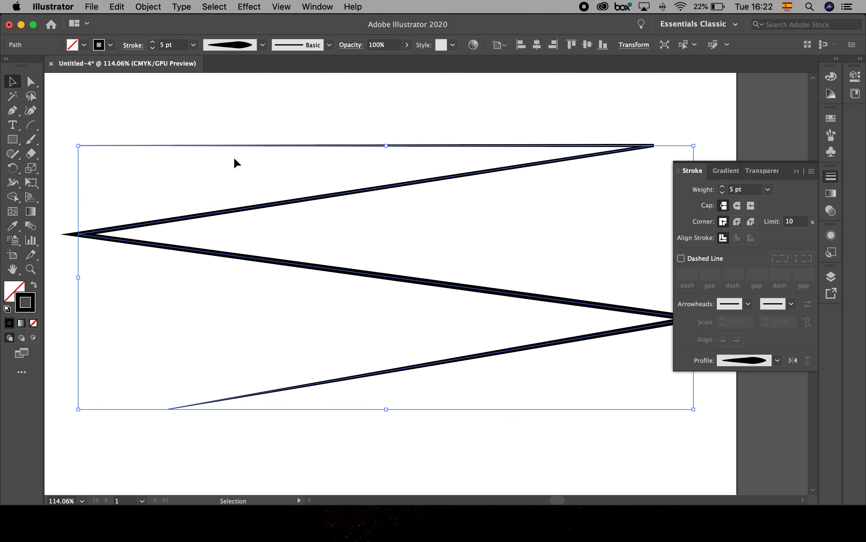
- Apply Width Profile 6 to the zigzag path's stroke and deselect the path
{"action": "left_click", "coordinate": [262, 45]}
{"action": "left_click", "coordinate": [221, 176]}
{"action": "left_click", "coordinate": [381, 364]}
- Apply Width Profile 1 to the wavy path below the zigzag and set its stroke weight to 6 pt
{"action": "scroll", "coordinate": [412, 364], "scroll_direction": "down", "scroll_amount": 5}
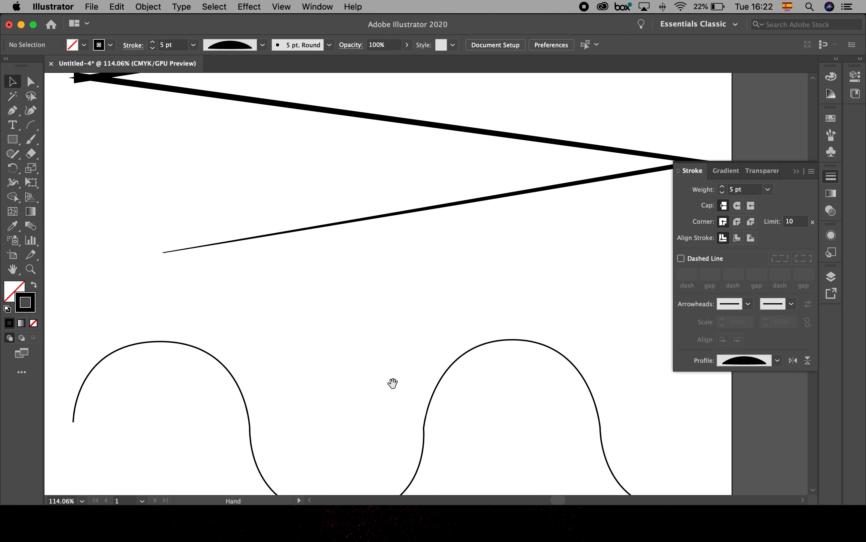
{"action": "left_click_drag", "start_coordinate": [393, 383], "coordinate": [389, 304]}
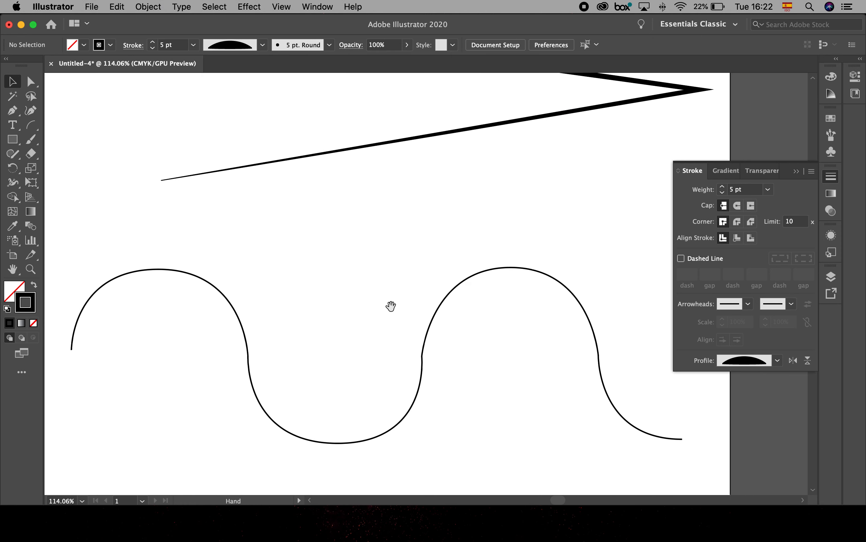
{"action": "left_click", "coordinate": [194, 274]}
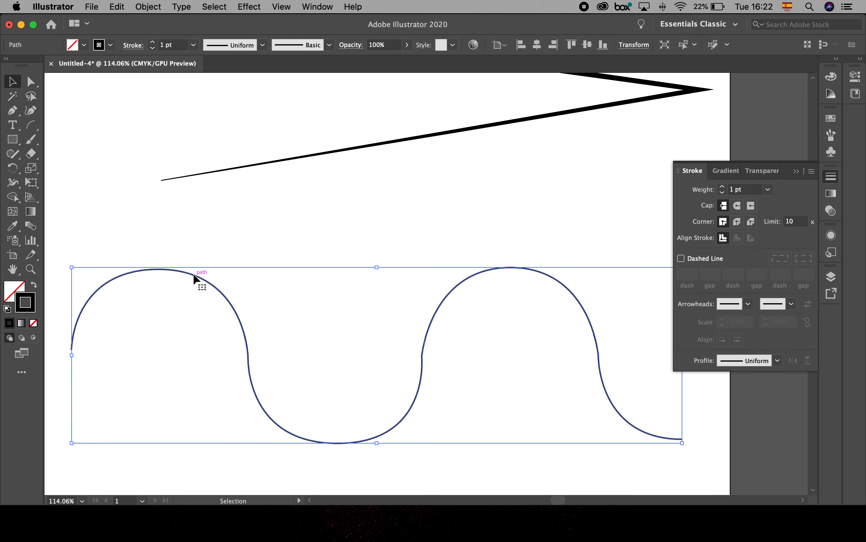
{"action": "left_click", "coordinate": [262, 45]}
{"action": "left_click", "coordinate": [245, 90]}
{"action": "left_click", "coordinate": [154, 42]}
{"action": "left_click", "coordinate": [154, 42]}
{"action": "left_click", "coordinate": [154, 42]}
{"action": "left_click", "coordinate": [154, 42]}
{"action": "left_click", "coordinate": [153, 41]}
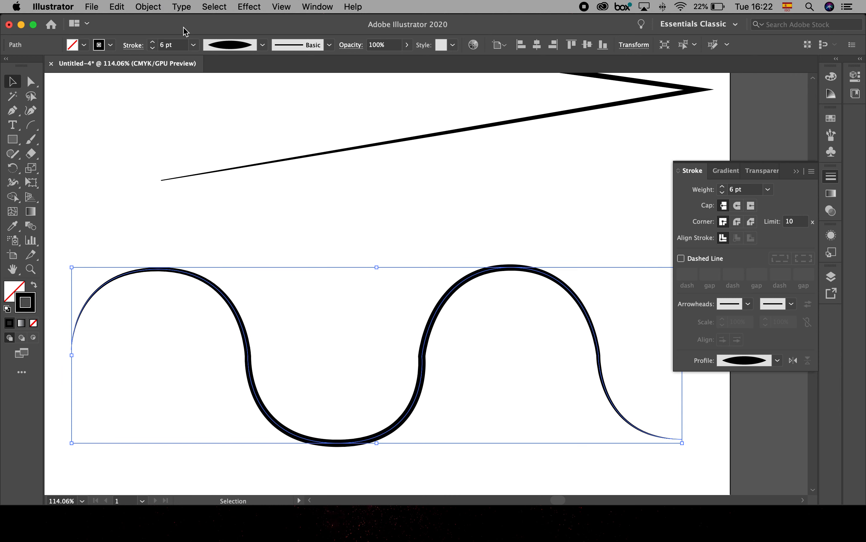
- Try Width Profiles 2, 4 and 6 in turn on the wavy path's stroke
{"action": "left_click", "coordinate": [243, 46]}
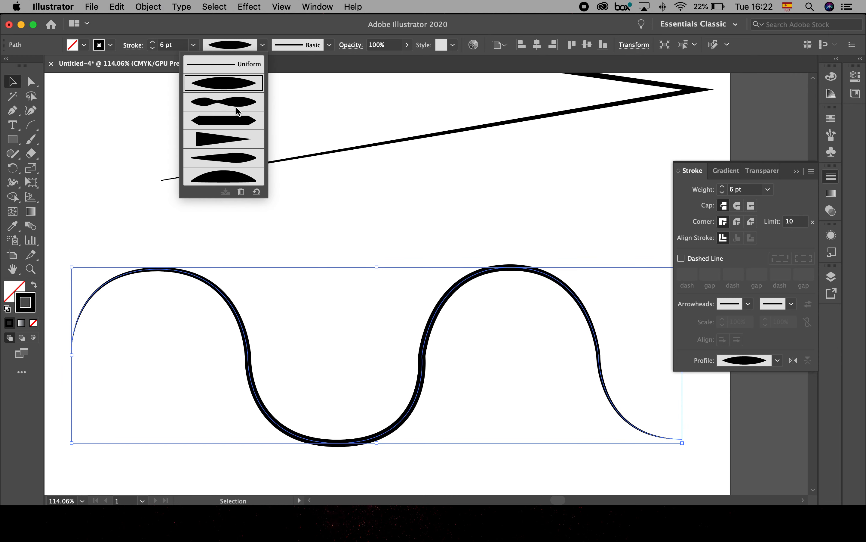
{"action": "left_click", "coordinate": [238, 106]}
{"action": "left_click", "coordinate": [262, 46]}
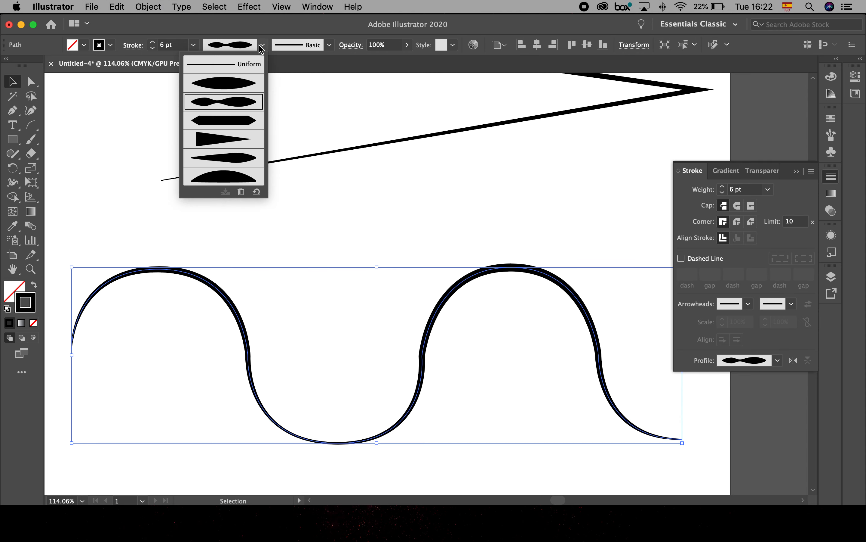
{"action": "left_click", "coordinate": [231, 138]}
{"action": "left_click", "coordinate": [263, 44]}
{"action": "left_click", "coordinate": [225, 174]}
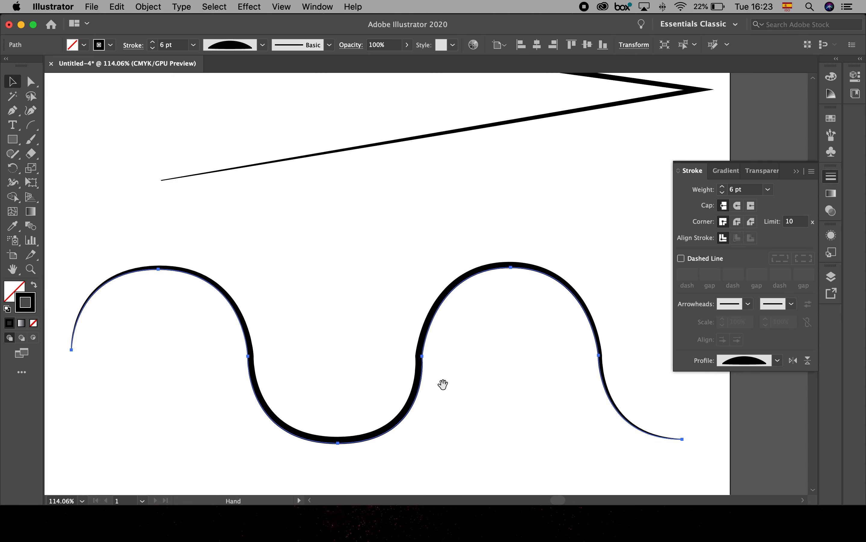
- Set the stroke weight of the first three diagonal lines to 4 pt together and deselect them
{"action": "left_click_drag", "start_coordinate": [443, 384], "coordinate": [421, 196]}
{"action": "left_click_drag", "start_coordinate": [326, 336], "coordinate": [398, 292]}
{"action": "left_click_drag", "start_coordinate": [156, 283], "coordinate": [371, 404]}
{"action": "left_click", "coordinate": [153, 41]}
{"action": "left_click", "coordinate": [152, 42]}
{"action": "left_click", "coordinate": [152, 42]}
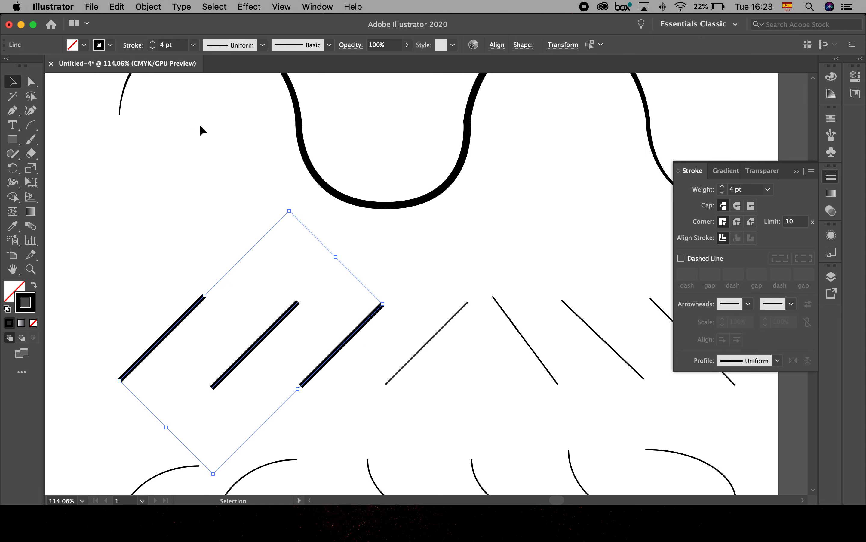
{"action": "left_click", "coordinate": [143, 185]}
- Apply Width Profile 1 to the first diagonal line and Width Profile 2 to the second one
{"action": "left_click", "coordinate": [196, 307]}
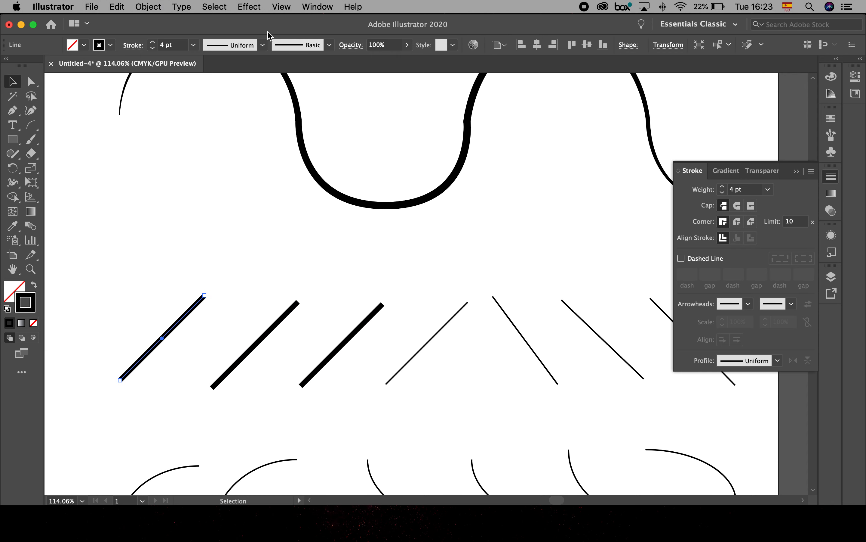
{"action": "left_click", "coordinate": [263, 45]}
{"action": "left_click", "coordinate": [236, 86]}
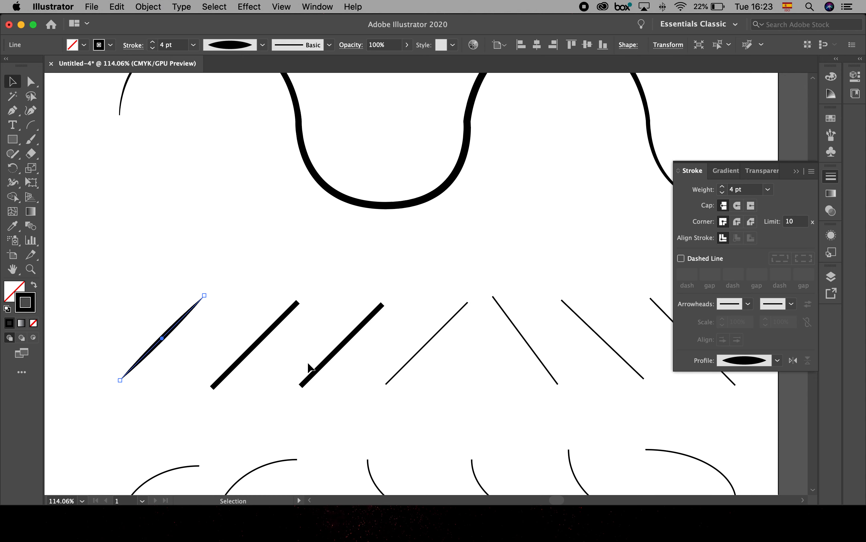
{"action": "left_click", "coordinate": [293, 309]}
{"action": "left_click", "coordinate": [264, 46]}
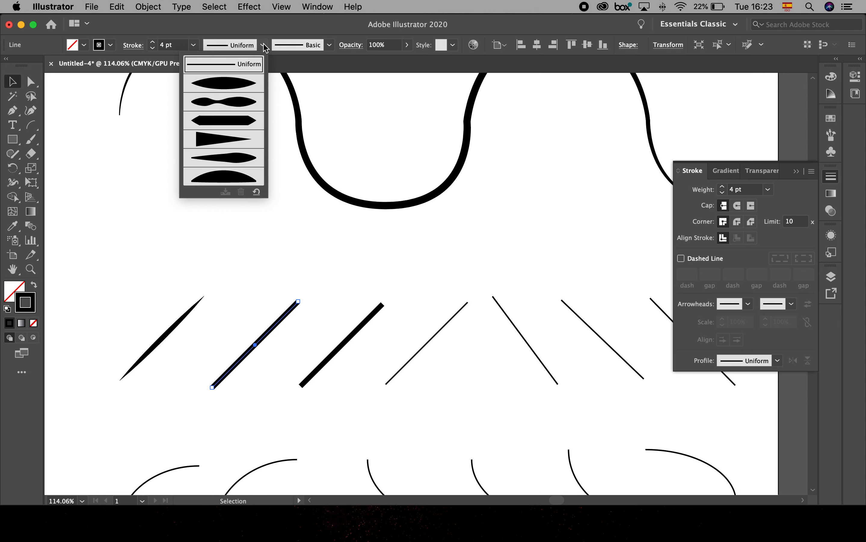
{"action": "left_click", "coordinate": [238, 103]}
- Apply Width Profile 3 to the third diagonal line and Width Profile 4 to the fourth, and clear the selection
{"action": "left_click", "coordinate": [376, 310]}
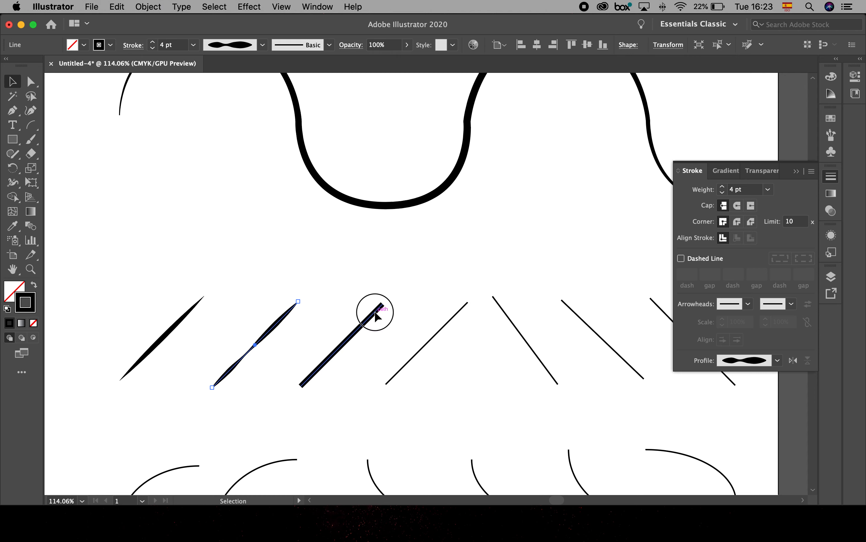
{"action": "left_click", "coordinate": [263, 45]}
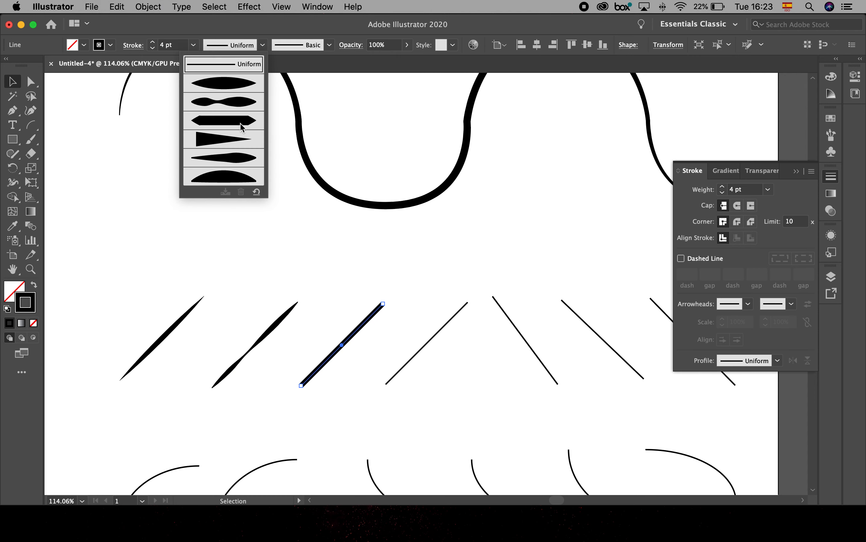
{"action": "left_click", "coordinate": [247, 179]}
{"action": "left_click", "coordinate": [445, 330]}
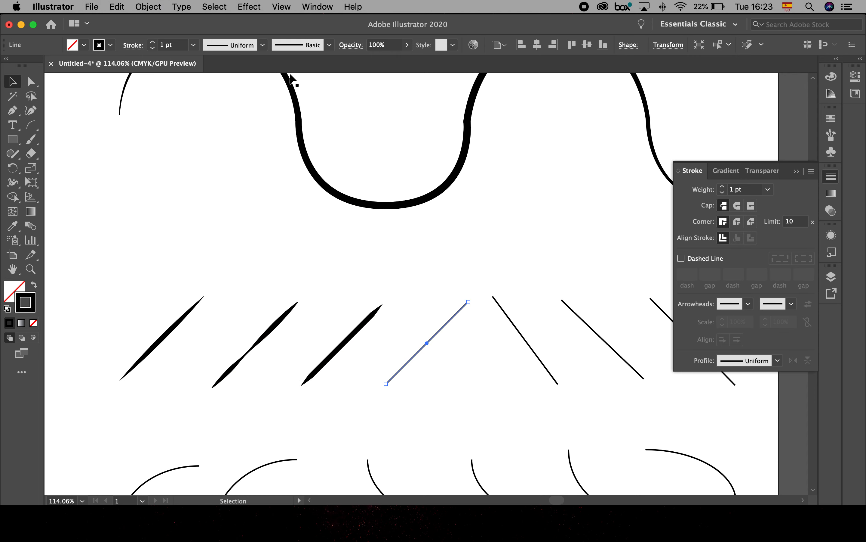
{"action": "left_click", "coordinate": [263, 45]}
{"action": "left_click", "coordinate": [233, 142]}
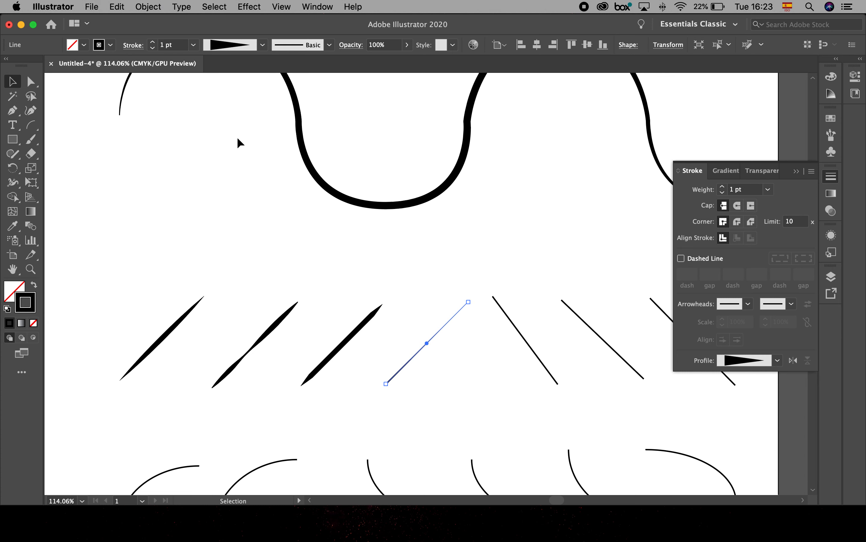
{"action": "left_click", "coordinate": [552, 265]}
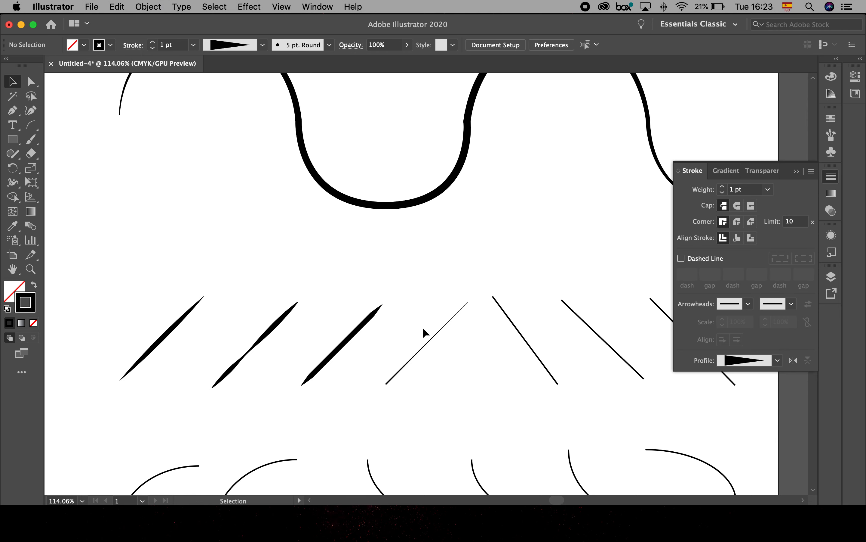
- Check the paths in outline mode, return to preview and examine the joins of the wavy path up close
{"action": "key", "text": "super+y"}
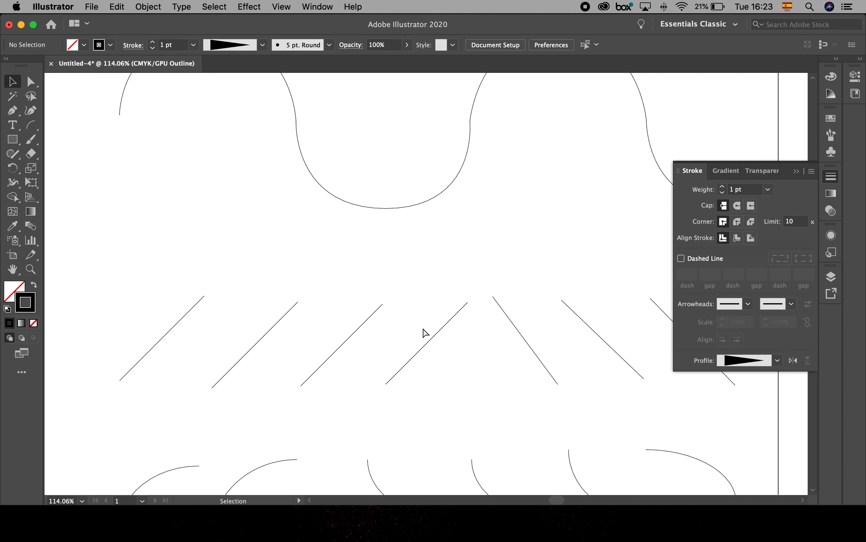
{"action": "key", "text": "super+y"}
{"action": "mouse_move", "coordinate": [432, 295]}
{"action": "left_mouse_down"}
{"action": "mouse_move", "coordinate": [434, 289]}
{"action": "mouse_move", "coordinate": [371, 380]}
{"action": "left_mouse_up"}
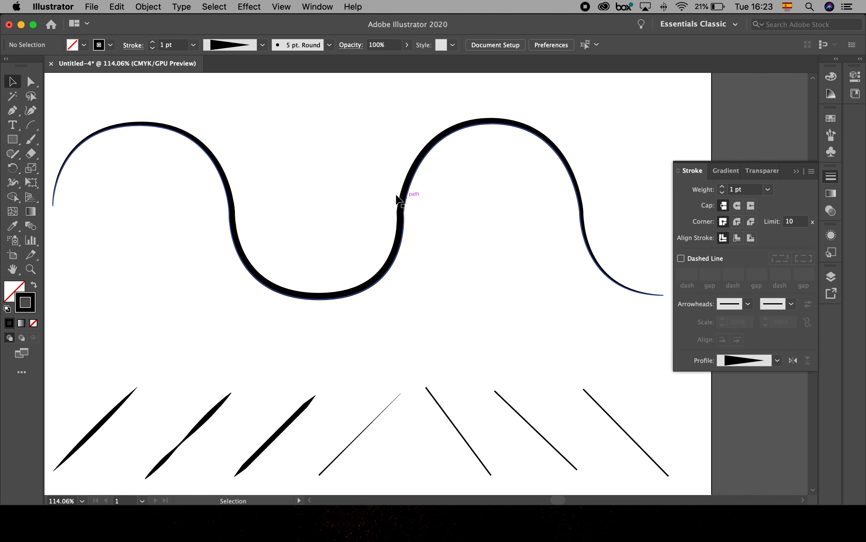
{"action": "key", "text": "space"}
{"action": "scroll", "coordinate": [416, 218], "scroll_direction": "up", "scroll_amount": 6}
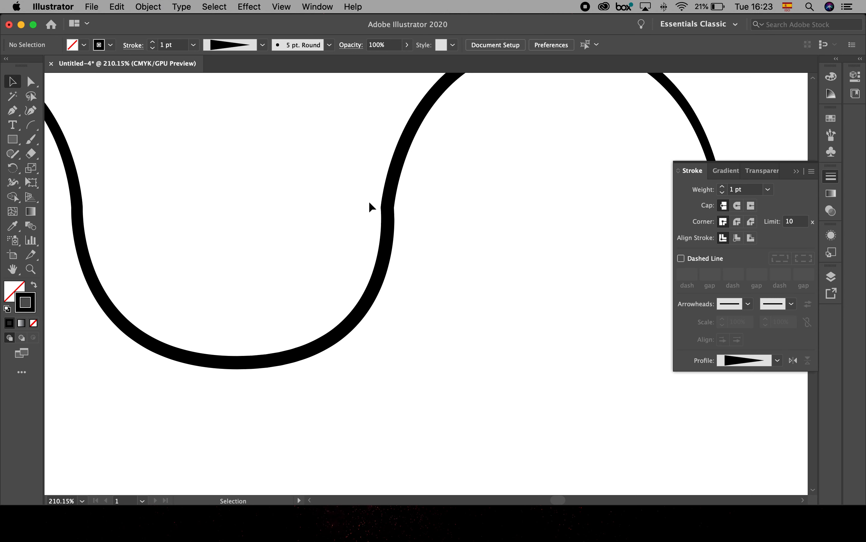
{"action": "key", "text": "space"}
{"action": "left_click_drag", "start_coordinate": [247, 250], "coordinate": [371, 250]}
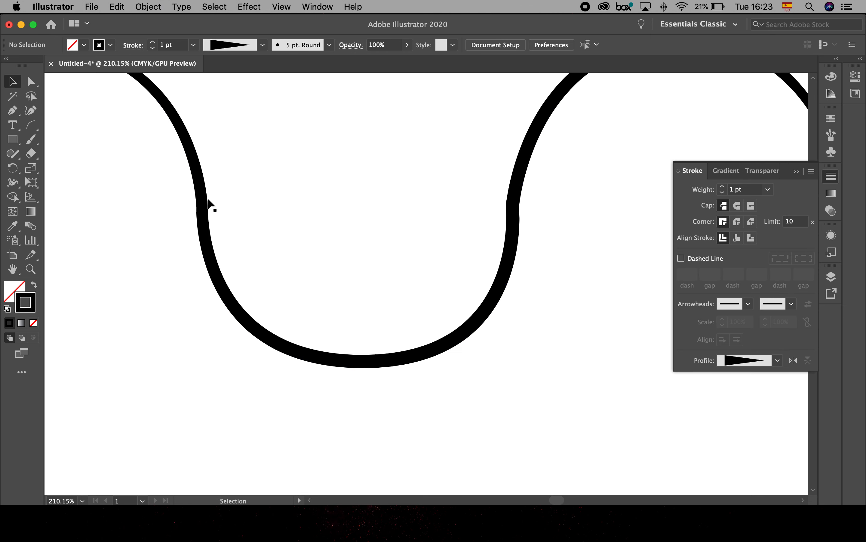
- Switch the wavy path's stroke back to Width Profile 1
{"action": "left_click", "coordinate": [512, 209]}
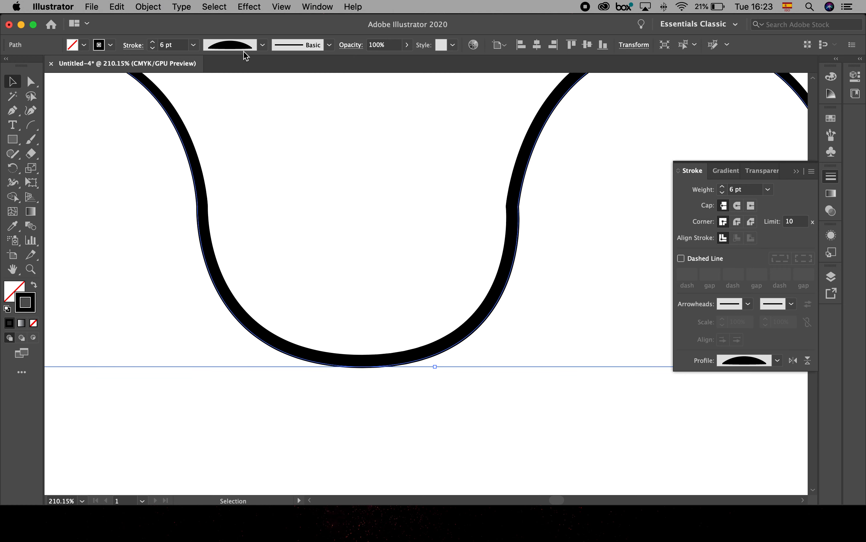
{"action": "left_click", "coordinate": [262, 45]}
{"action": "left_click", "coordinate": [232, 84]}
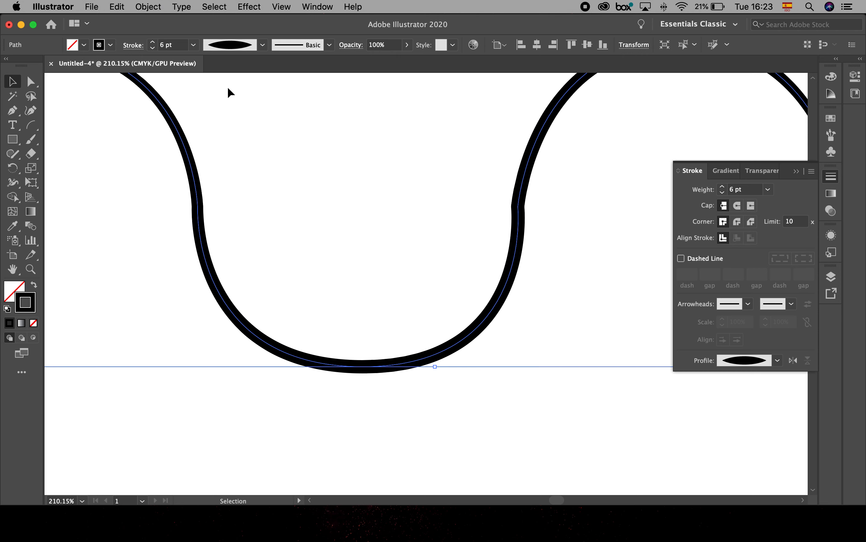
- Reshape the wavy path's join on the right side of the central valley by adjusting its anchor points and adjoining curve, and clear the selection
{"action": "left_click", "coordinate": [11, 111]}
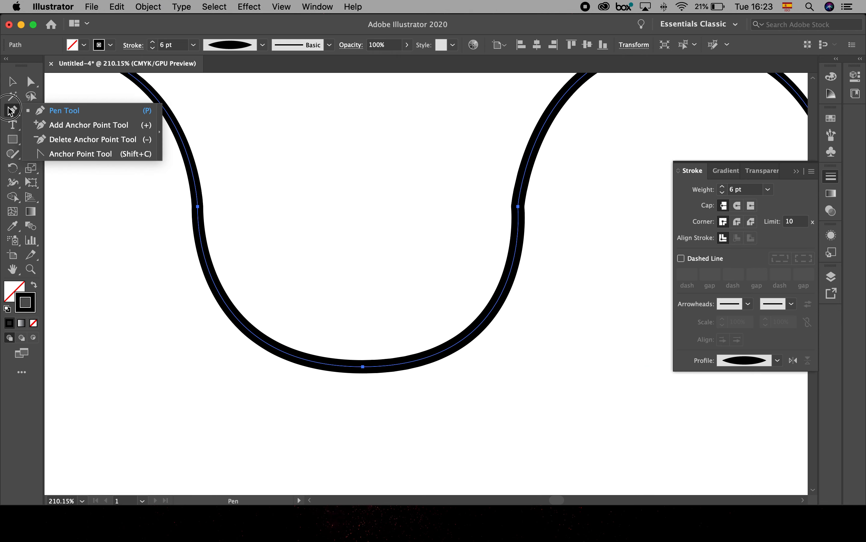
{"action": "left_click_drag", "start_coordinate": [11, 110], "coordinate": [64, 156]}
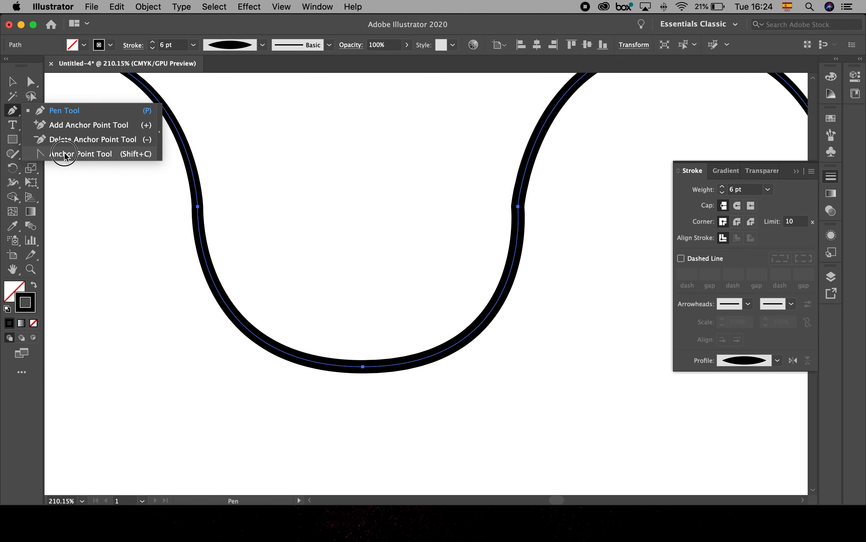
{"action": "left_click", "coordinate": [32, 83]}
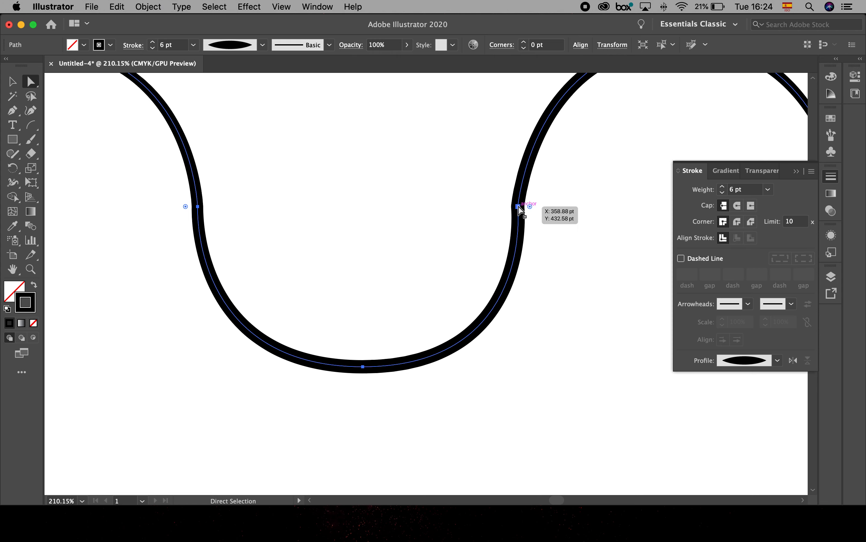
{"action": "left_click", "coordinate": [518, 206]}
{"action": "mouse_move", "coordinate": [531, 207]}
{"action": "left_mouse_down"}
{"action": "mouse_move", "coordinate": [563, 210]}
{"action": "mouse_move", "coordinate": [524, 194]}
{"action": "mouse_move", "coordinate": [523, 206]}
{"action": "left_mouse_up"}
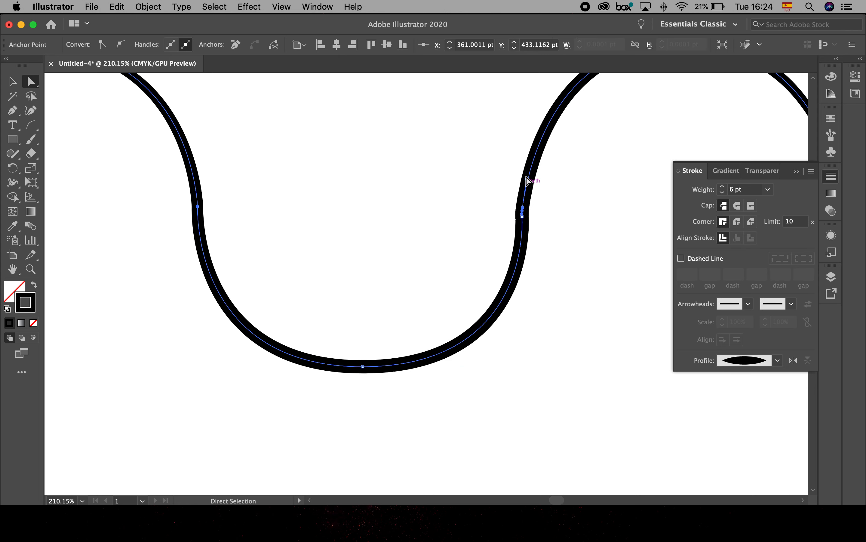
{"action": "left_click_drag", "start_coordinate": [527, 178], "coordinate": [517, 129]}
{"action": "left_click", "coordinate": [523, 217]}
{"action": "mouse_move", "coordinate": [523, 217]}
{"action": "left_mouse_down"}
{"action": "mouse_move", "coordinate": [523, 233]}
{"action": "mouse_move", "coordinate": [524, 210]}
{"action": "mouse_move", "coordinate": [523, 220]}
{"action": "left_mouse_up"}
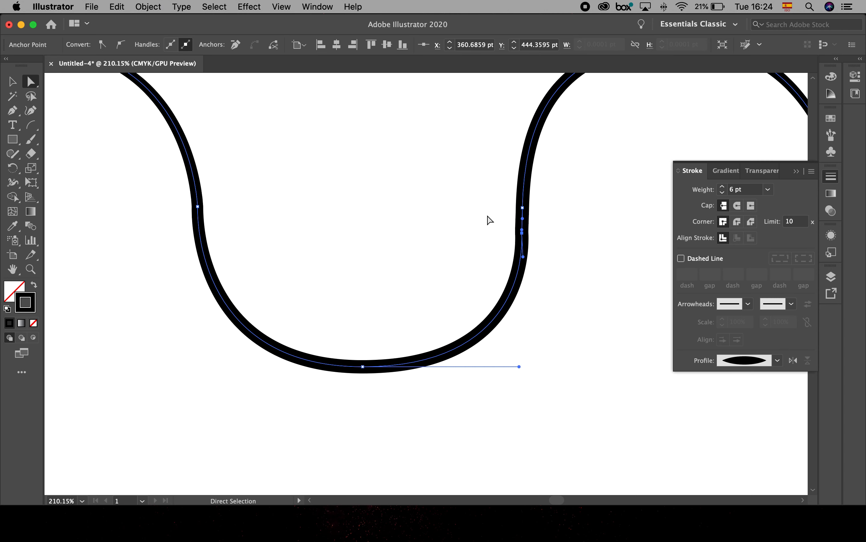
{"action": "left_click", "coordinate": [508, 310]}
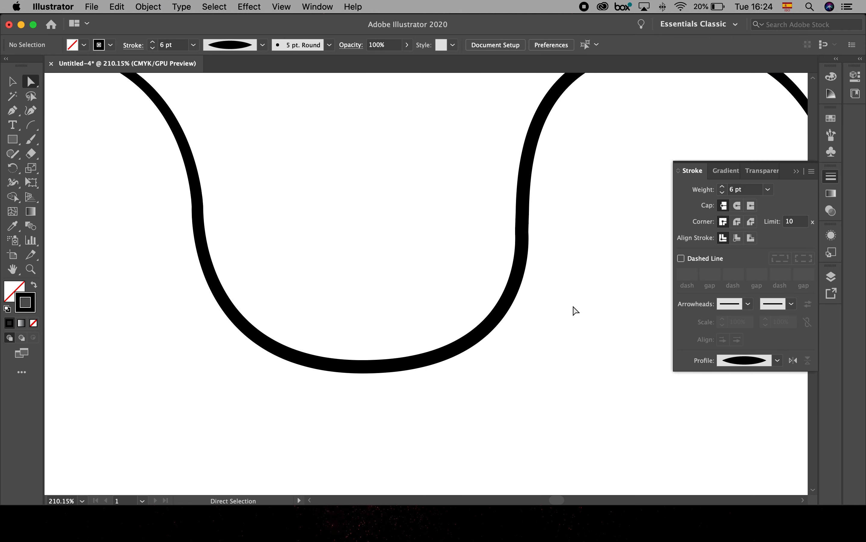
- Pull new direction handles from the anchor on the valley's left side with the Anchor Point tool to smooth that join, and deselect the path
{"action": "left_click", "coordinate": [196, 201]}
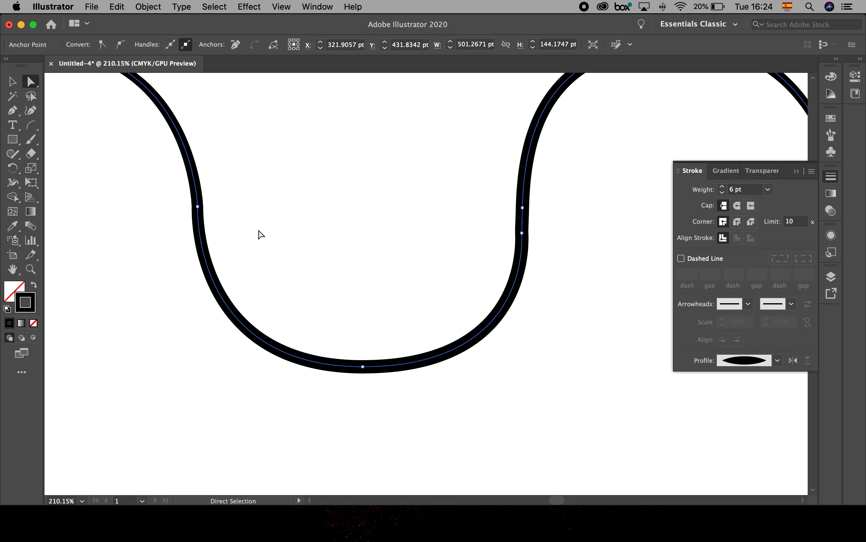
{"action": "left_click_drag", "start_coordinate": [13, 113], "coordinate": [52, 158]}
{"action": "mouse_move", "coordinate": [199, 207]}
{"action": "left_mouse_down"}
{"action": "mouse_move", "coordinate": [199, 175]}
{"action": "mouse_move", "coordinate": [207, 241]}
{"action": "mouse_move", "coordinate": [224, 184]}
{"action": "mouse_move", "coordinate": [315, 193]}
{"action": "mouse_move", "coordinate": [215, 277]}
{"action": "left_mouse_up"}
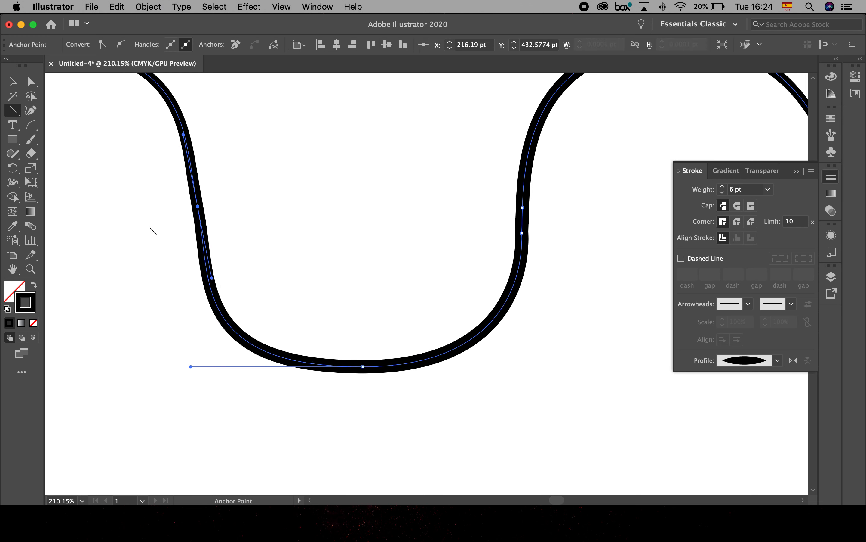
{"action": "left_click", "coordinate": [31, 81]}
{"action": "left_click", "coordinate": [104, 156]}
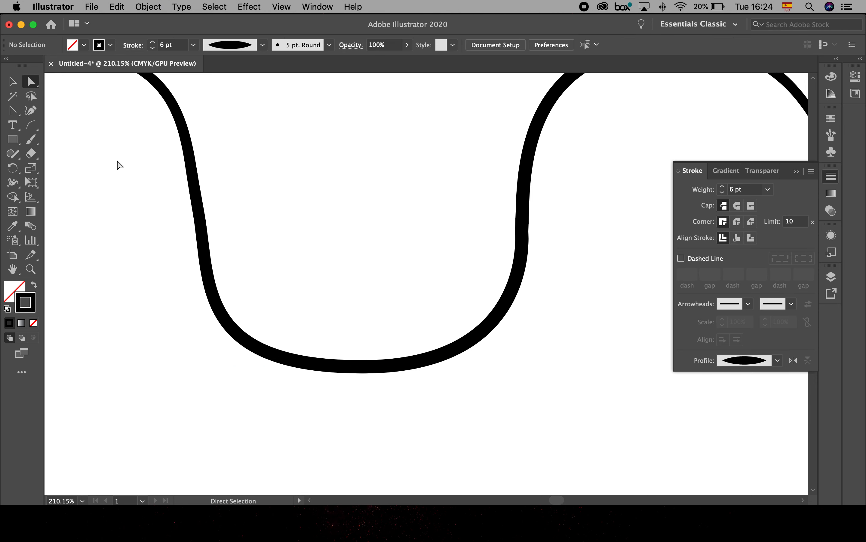
- Shorten both horizontal direction handles of the anchor at the lowest point of the wavy path's central valley
{"action": "left_click", "coordinate": [209, 233]}
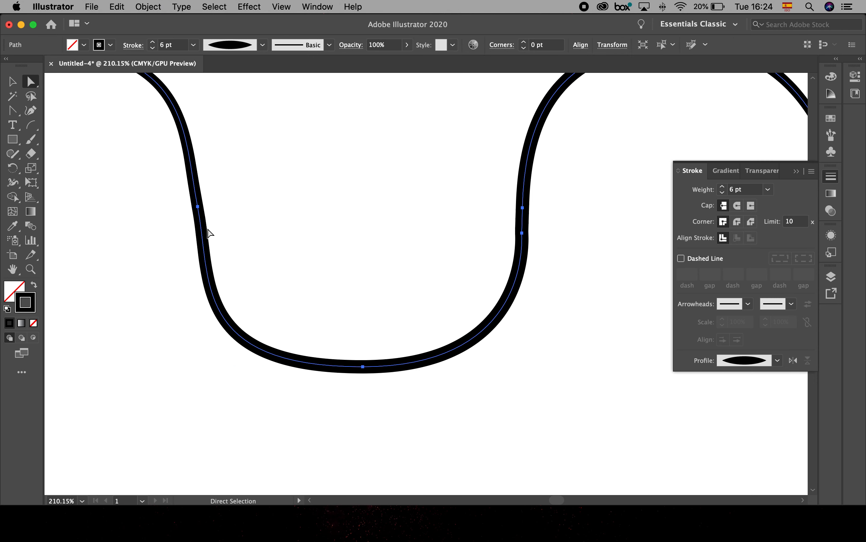
{"action": "left_click", "coordinate": [362, 366]}
{"action": "left_click_drag", "start_coordinate": [190, 367], "coordinate": [235, 366]}
{"action": "left_click_drag", "start_coordinate": [520, 366], "coordinate": [487, 366]}
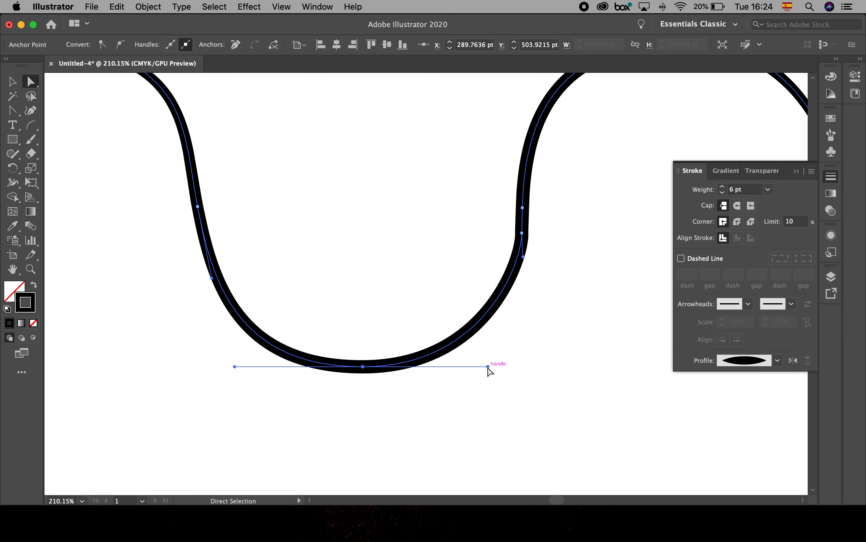
- Move the upper anchor of the valley's right-hand join higher up the curve and angle the lower anchor's handle toward it
{"action": "left_click_drag", "start_coordinate": [522, 233], "coordinate": [525, 177]}
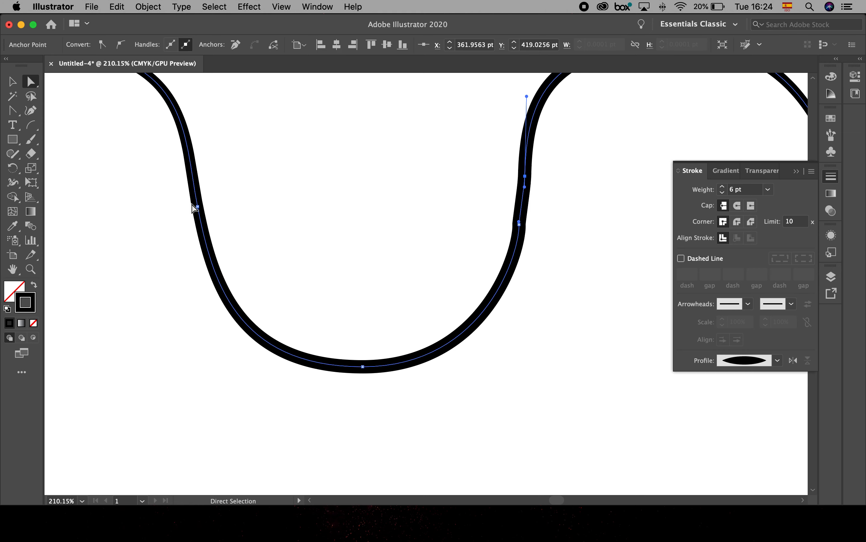
{"action": "left_click_drag", "start_coordinate": [525, 176], "coordinate": [527, 151]}
{"action": "mouse_move", "coordinate": [520, 222]}
{"action": "left_mouse_down"}
{"action": "mouse_move", "coordinate": [531, 238]}
{"action": "mouse_move", "coordinate": [533, 199]}
{"action": "mouse_move", "coordinate": [525, 205]}
{"action": "left_mouse_up"}
- Delete the extra lower anchor at the right-hand join and lengthen the remaining anchor's downward handle to smooth the curve
{"action": "left_click", "coordinate": [10, 109]}
{"action": "left_click", "coordinate": [54, 141]}
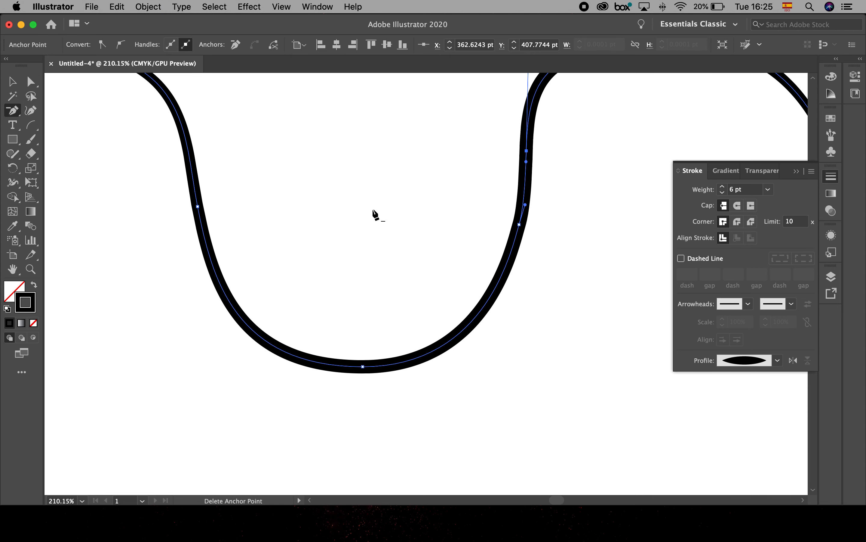
{"action": "left_click", "coordinate": [520, 224]}
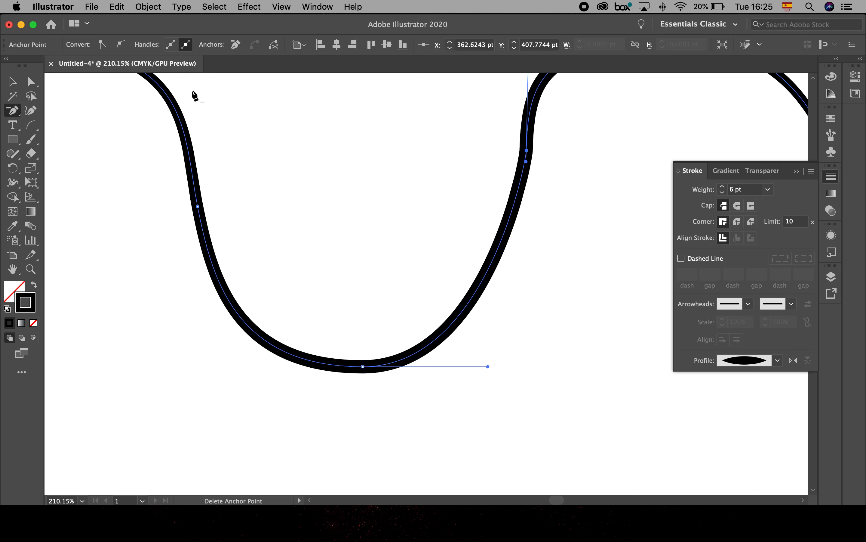
{"action": "left_click", "coordinate": [31, 82]}
{"action": "left_click_drag", "start_coordinate": [527, 161], "coordinate": [523, 251]}
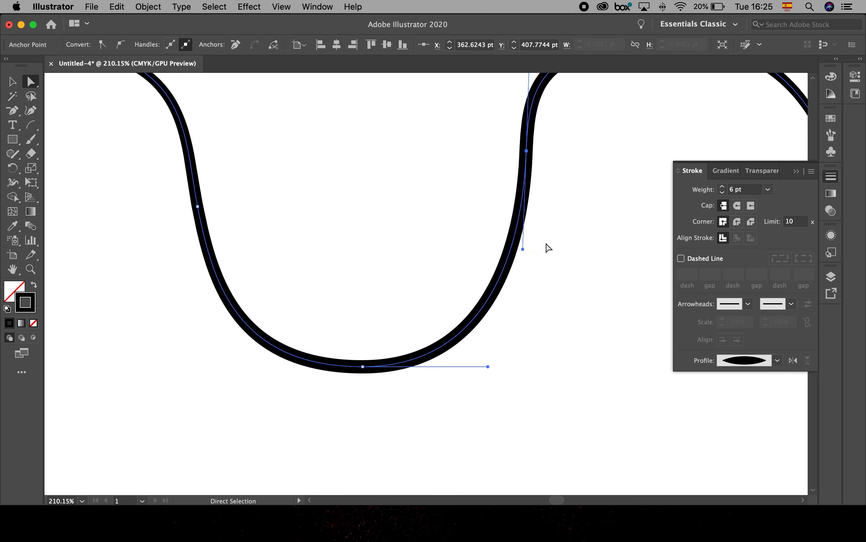
{"action": "left_click", "coordinate": [582, 269]}
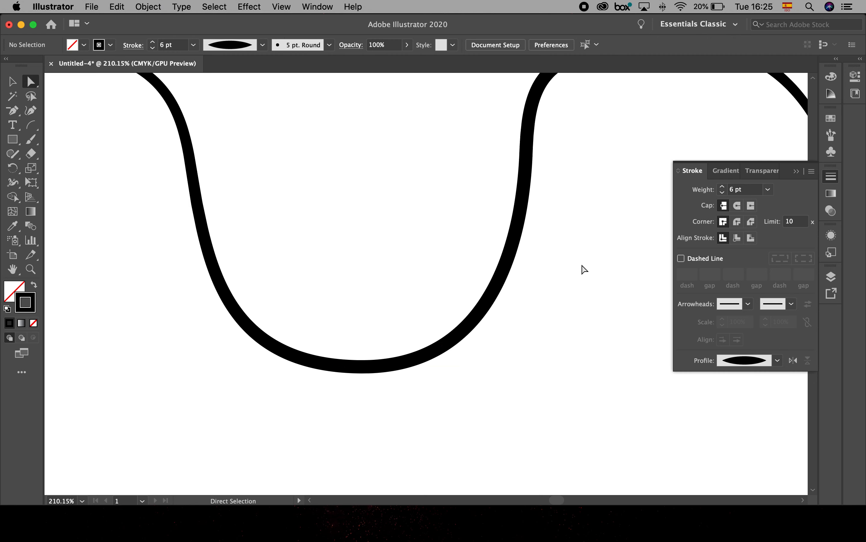
- Set the stroke weight of the three downward-sloping diagonal lines to 6 pt and clear the selection
{"action": "key", "text": "super+0"}
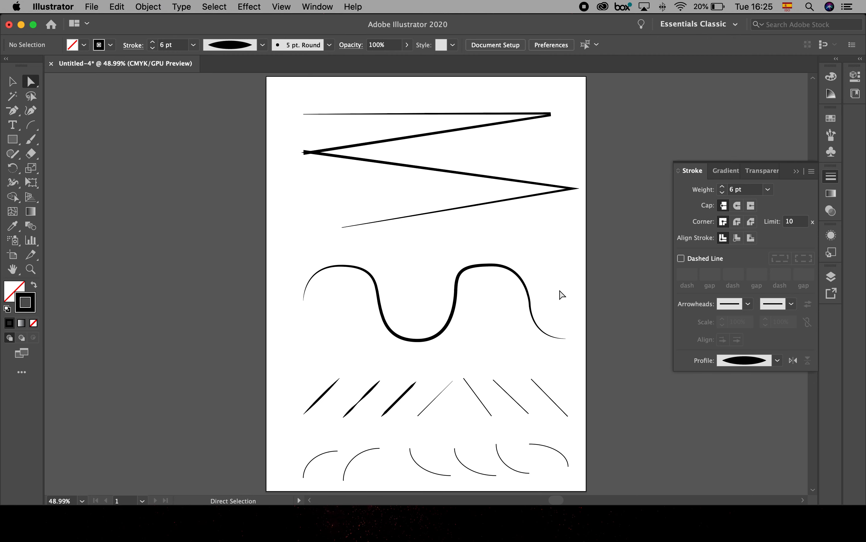
{"action": "left_click_drag", "start_coordinate": [503, 343], "coordinate": [503, 251]}
{"action": "left_click", "coordinate": [351, 339]}
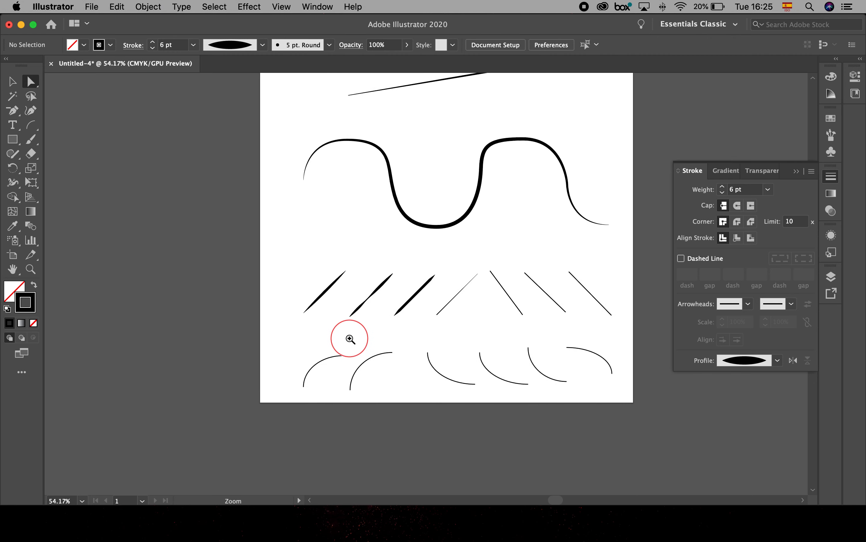
{"action": "left_click_drag", "start_coordinate": [350, 338], "coordinate": [407, 285]}
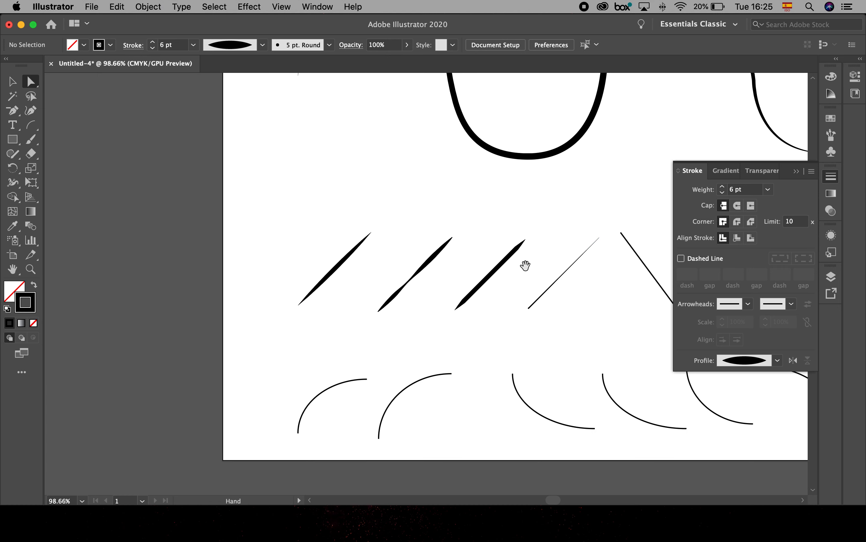
{"action": "scroll", "coordinate": [526, 266], "scroll_direction": "right", "scroll_amount": 5}
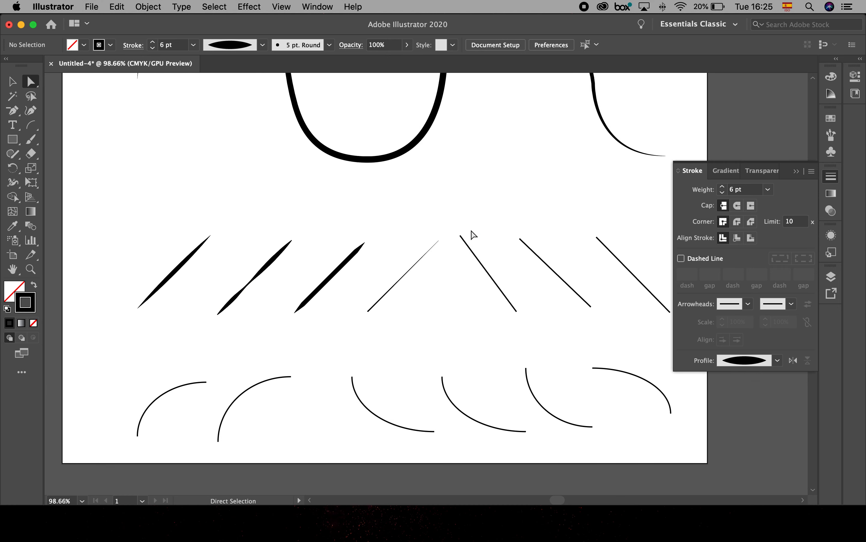
{"action": "scroll", "coordinate": [552, 242], "scroll_direction": "left", "scroll_amount": 4}
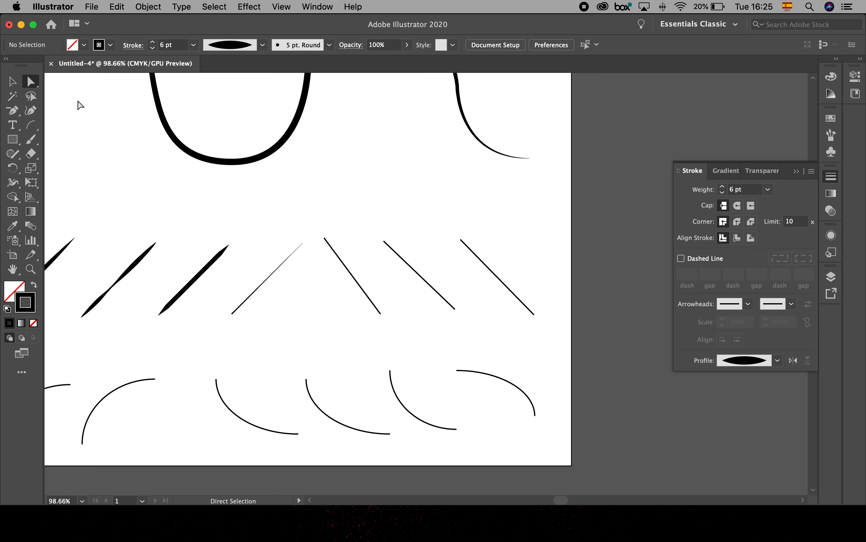
{"action": "left_click", "coordinate": [12, 82]}
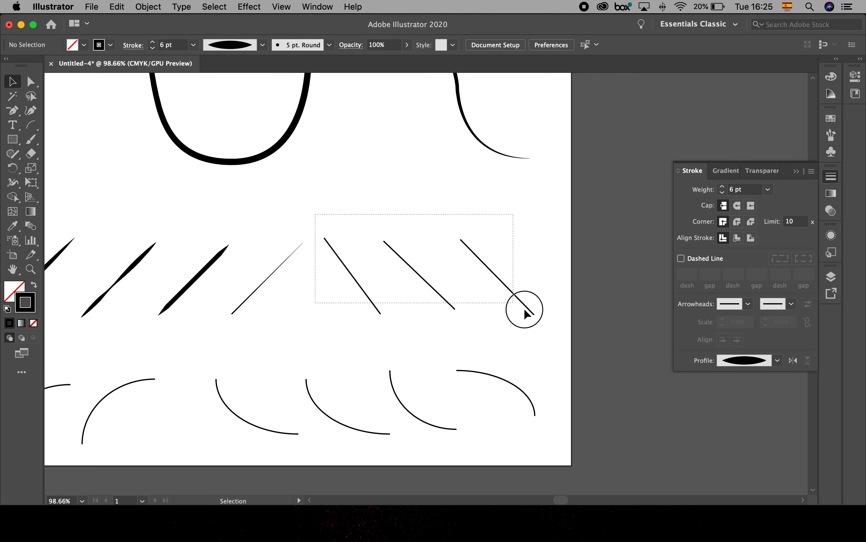
{"action": "left_click_drag", "start_coordinate": [525, 311], "coordinate": [526, 310]}
{"action": "left_click", "coordinate": [153, 41]}
{"action": "left_click", "coordinate": [152, 42]}
{"action": "left_click", "coordinate": [152, 42]}
{"action": "left_click", "coordinate": [152, 42]}
{"action": "left_click", "coordinate": [152, 42]}
{"action": "left_click", "coordinate": [486, 173]}
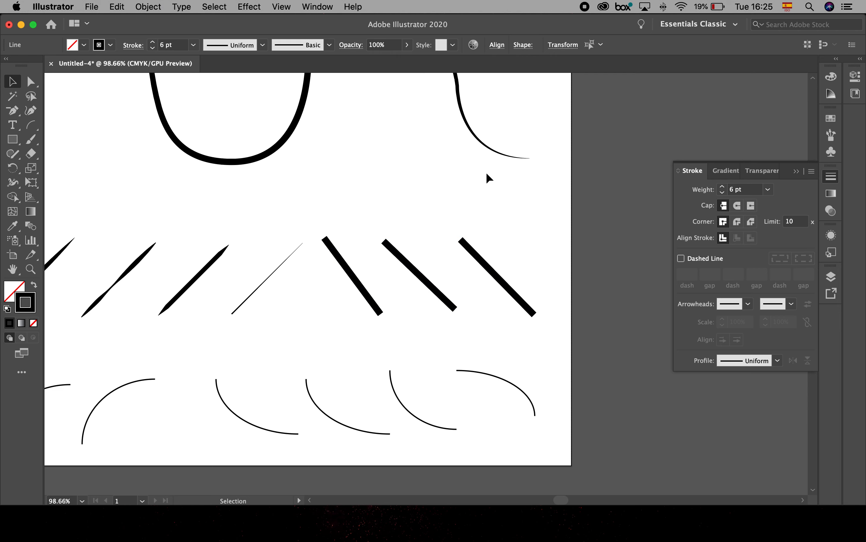
- Apply Width Profile 1 to the last downward-sloping diagonal line and Width Profile 4 to the middle one
{"action": "left_click", "coordinate": [487, 267]}
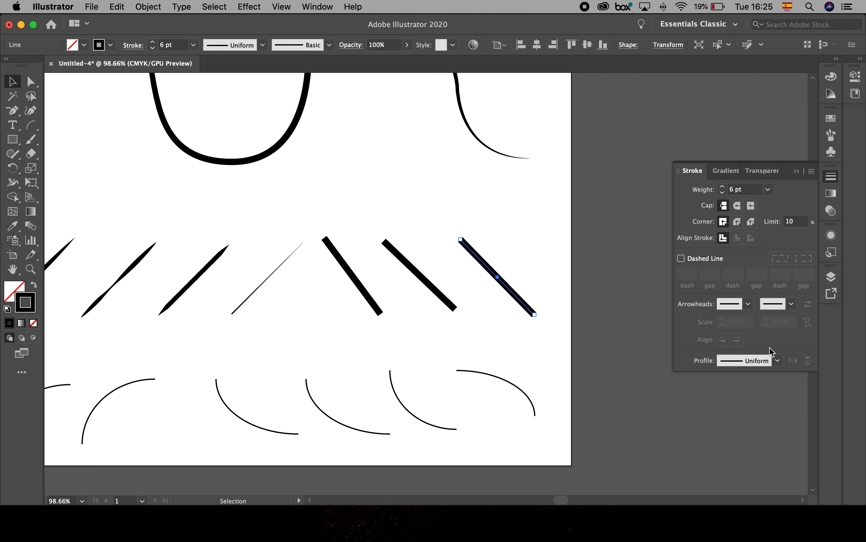
{"action": "left_click", "coordinate": [778, 360]}
{"action": "left_click", "coordinate": [748, 397]}
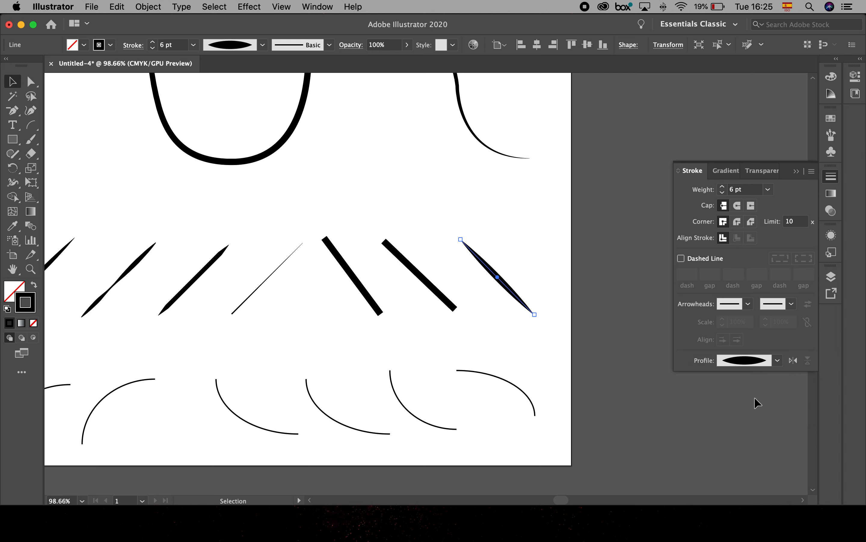
{"action": "left_click", "coordinate": [441, 297]}
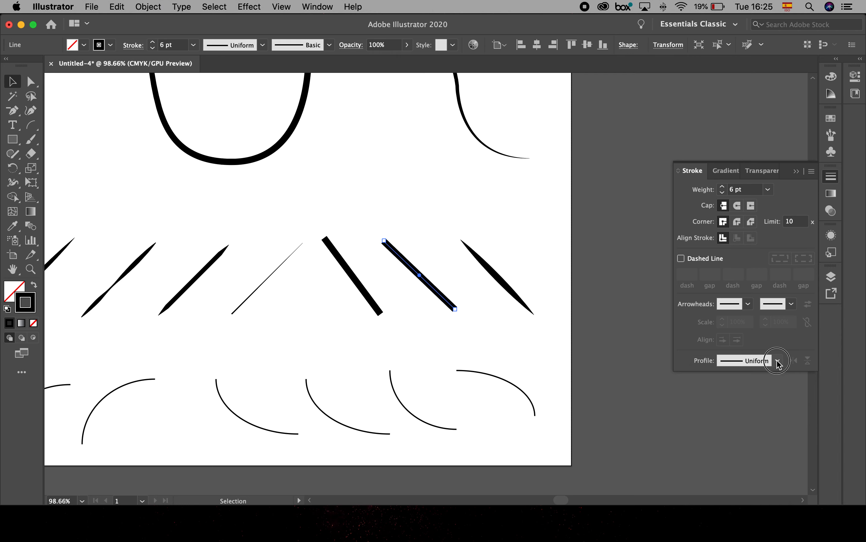
{"action": "left_click", "coordinate": [776, 360]}
{"action": "left_click", "coordinate": [740, 456]}
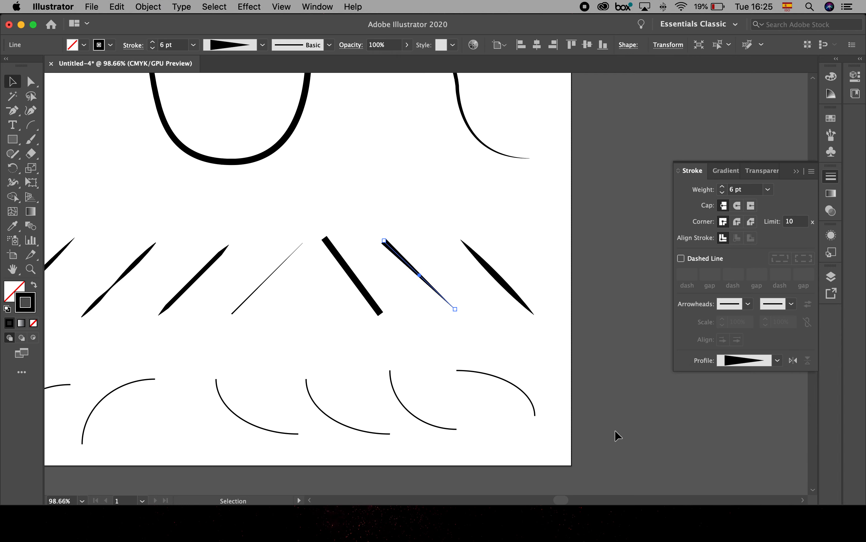
- Apply Width Profile 5 to the first downward-sloping diagonal line and check the variable width profile choices
{"action": "left_click", "coordinate": [371, 300]}
{"action": "left_click", "coordinate": [771, 363]}
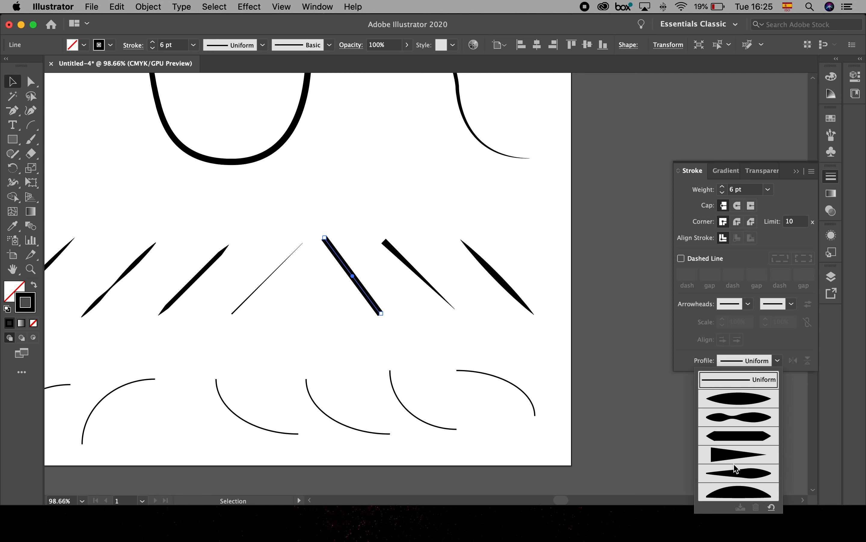
{"action": "left_click", "coordinate": [750, 476]}
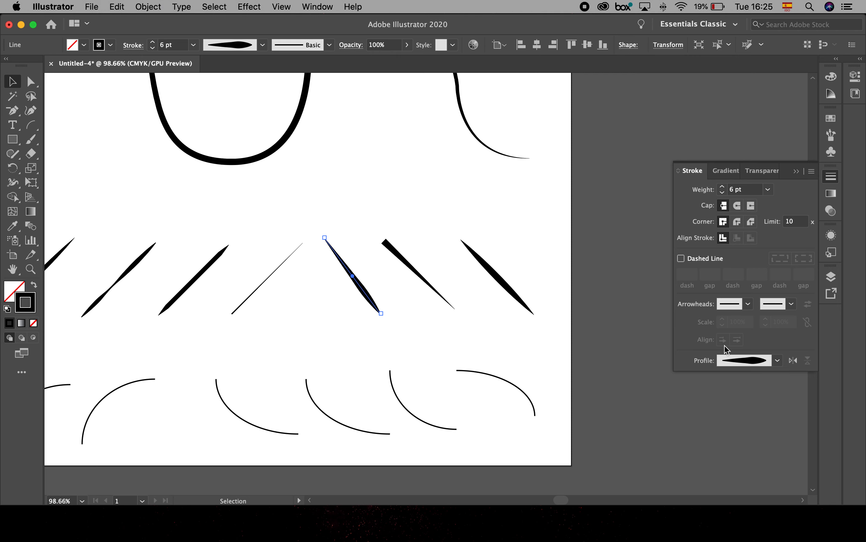
{"action": "left_click", "coordinate": [263, 45]}
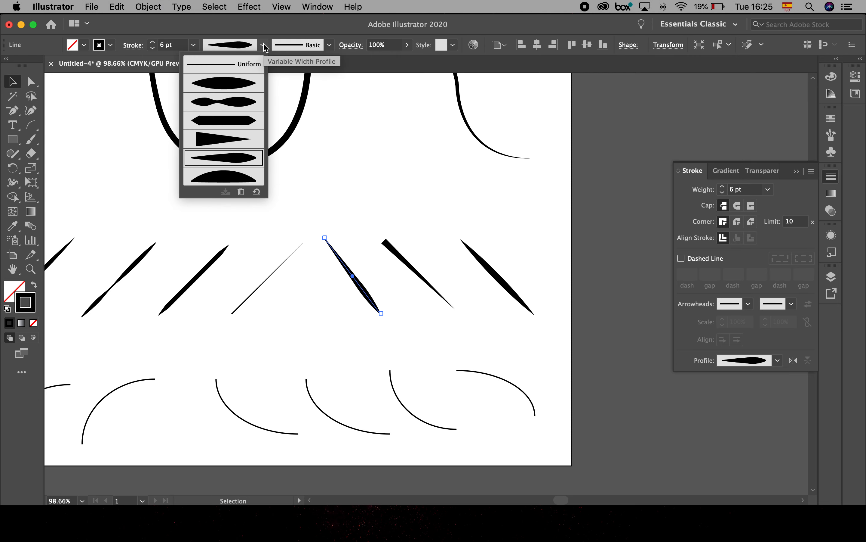
{"action": "left_click", "coordinate": [264, 45]}
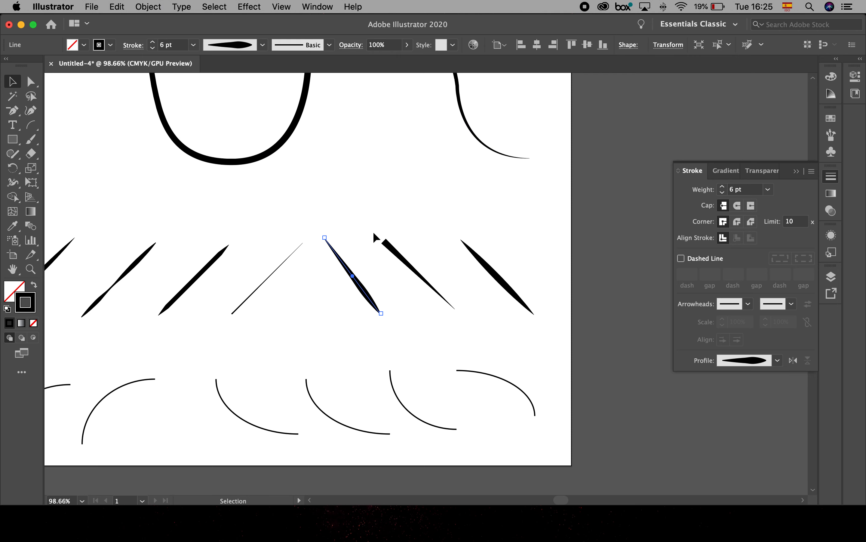
- Increase the middle downward-sloping line's stroke weight to 15 pt and flip its width profile along the path
{"action": "left_click", "coordinate": [392, 249]}
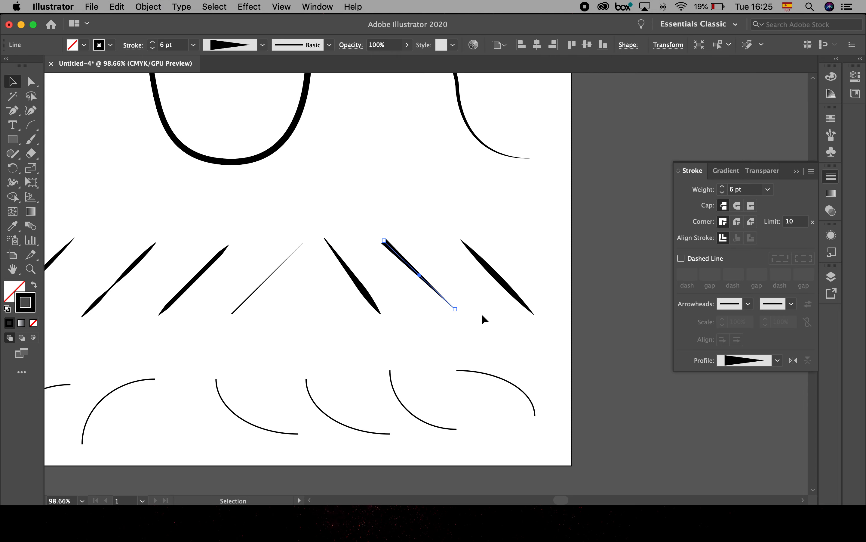
{"action": "left_click", "coordinate": [152, 42]}
{"action": "left_click", "coordinate": [153, 42]}
{"action": "left_click", "coordinate": [152, 42]}
{"action": "left_click", "coordinate": [153, 41]}
{"action": "left_click", "coordinate": [152, 42]}
{"action": "left_click", "coordinate": [152, 42]}
{"action": "left_click", "coordinate": [152, 41]}
{"action": "left_click", "coordinate": [152, 42]}
{"action": "left_click", "coordinate": [152, 42]}
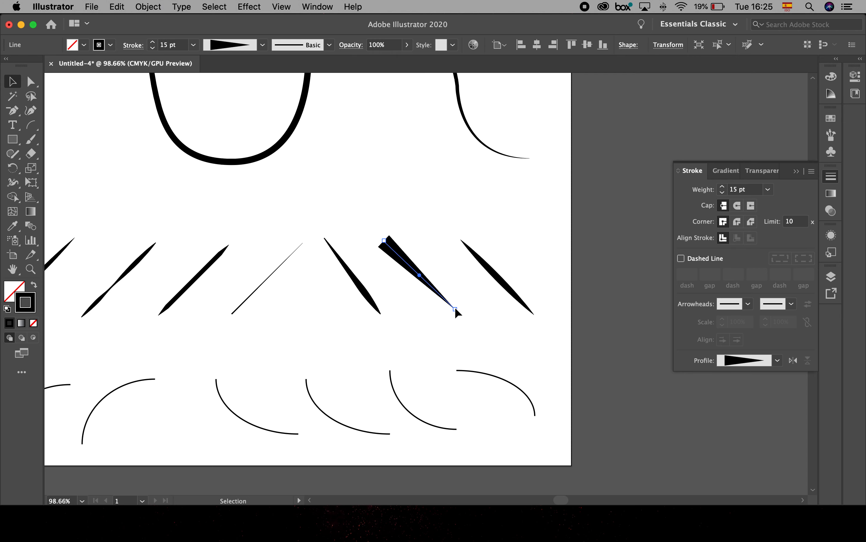
{"action": "left_click", "coordinate": [796, 360]}
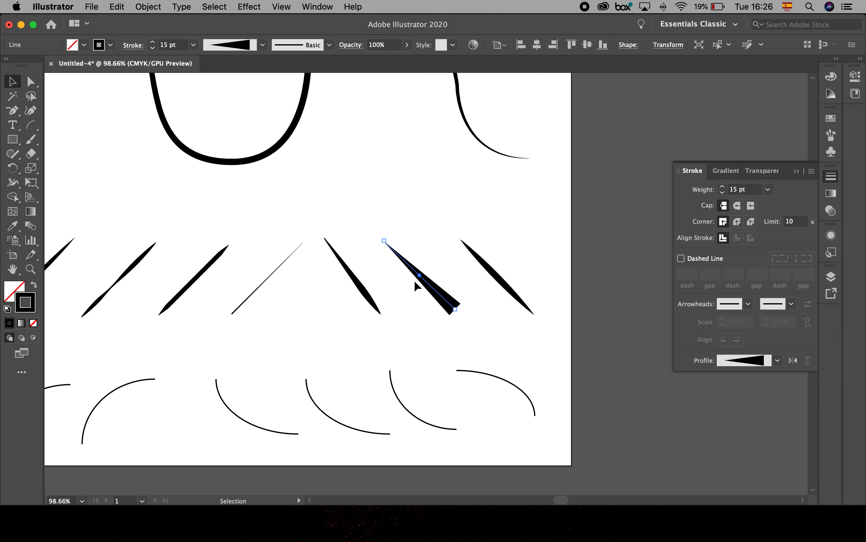
- Set the first downward-sloping diagonal line's stroke weight to 14 pt and flip its width profile along the path
{"action": "left_click", "coordinate": [355, 279]}
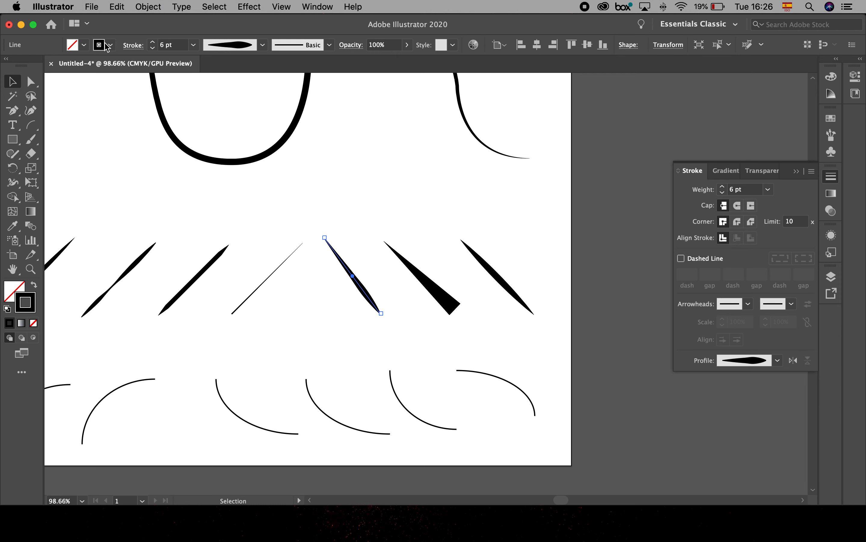
{"action": "left_click", "coordinate": [151, 41]}
{"action": "left_click", "coordinate": [151, 42]}
{"action": "left_click", "coordinate": [151, 41]}
{"action": "left_click", "coordinate": [152, 41]}
{"action": "left_click", "coordinate": [151, 41]}
{"action": "left_click", "coordinate": [152, 41]}
{"action": "left_click", "coordinate": [152, 42]}
{"action": "left_click", "coordinate": [151, 41]}
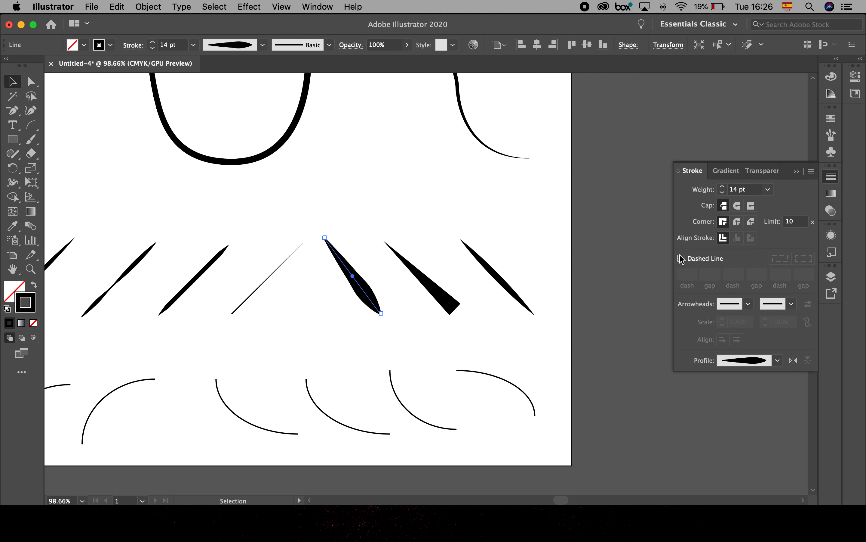
{"action": "left_click", "coordinate": [792, 361]}
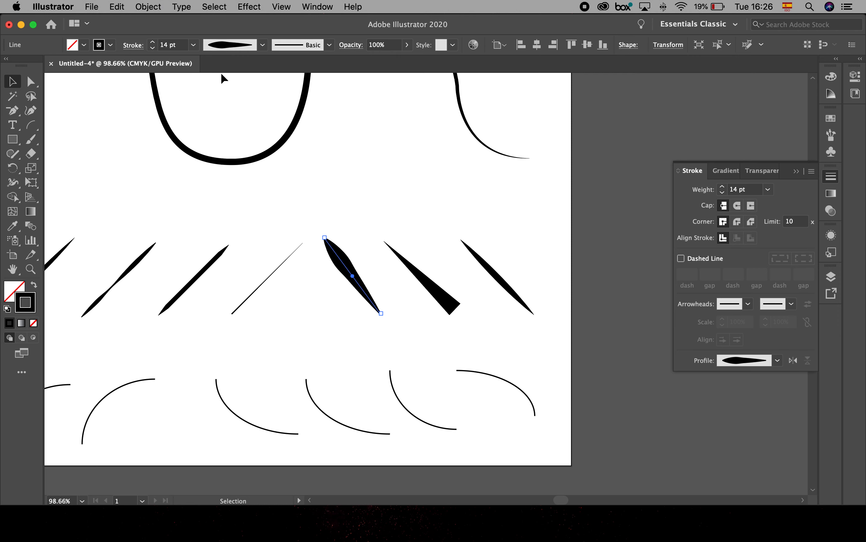
{"action": "left_click", "coordinate": [264, 45]}
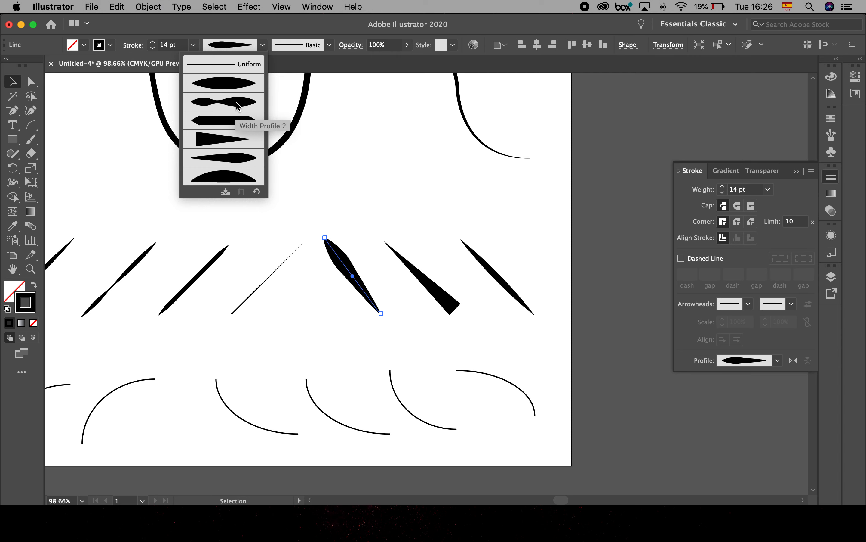
{"action": "left_click", "coordinate": [436, 166]}
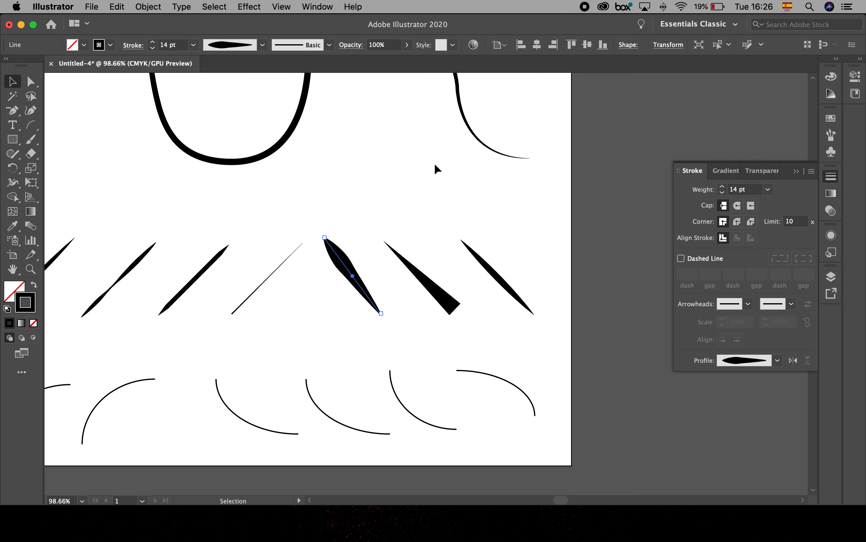
- Add a second Letter-size artboard beside the first one and show the document grid
{"action": "key", "text": "super+0"}
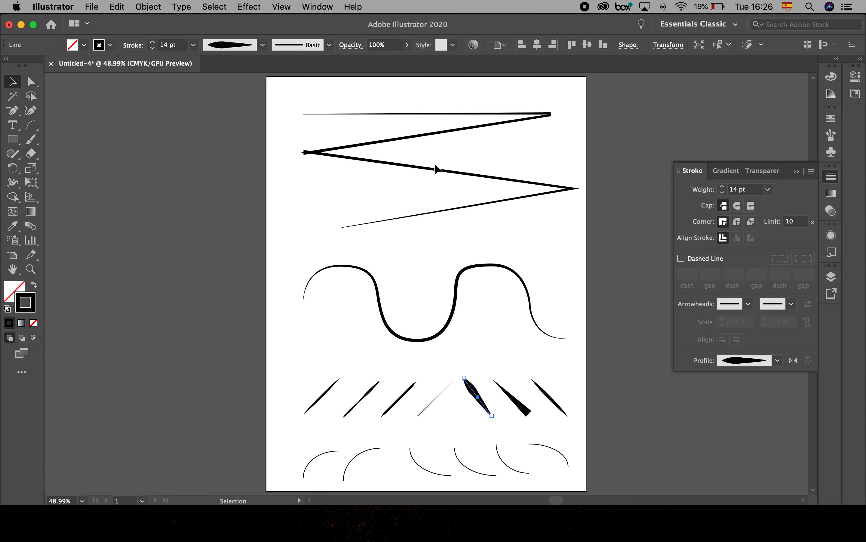
{"action": "left_click", "coordinate": [12, 255]}
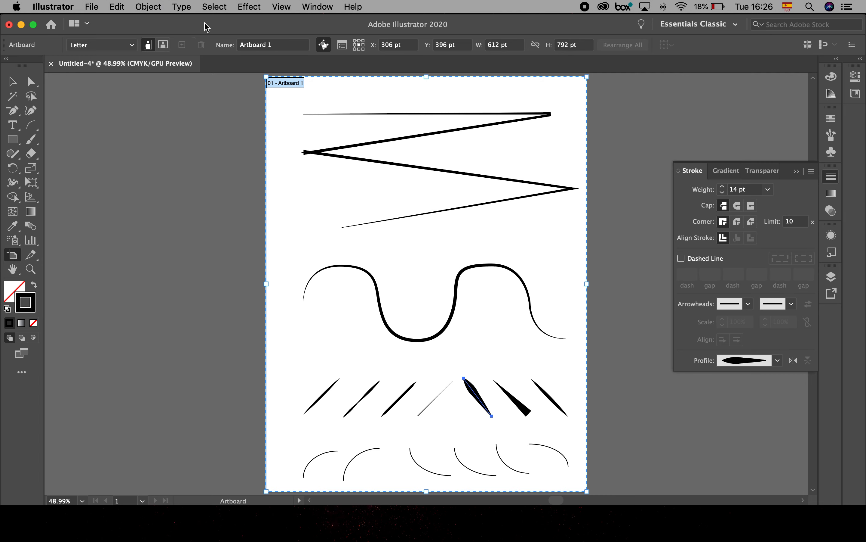
{"action": "left_click", "coordinate": [182, 45]}
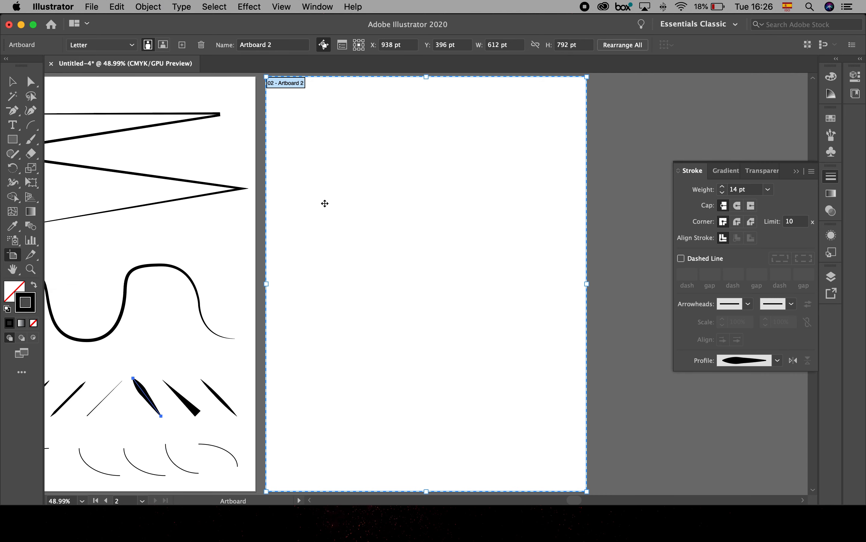
{"action": "left_click", "coordinate": [288, 7]}
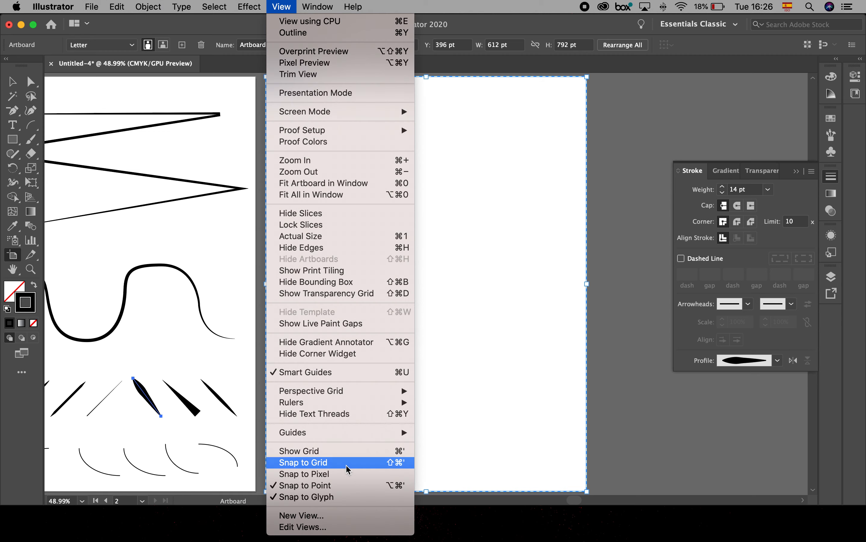
{"action": "left_click", "coordinate": [351, 452]}
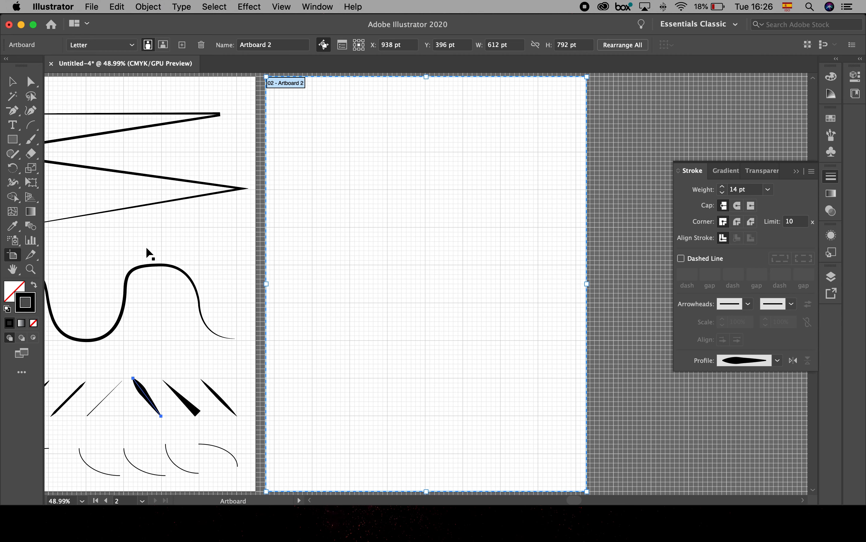
- Draw nine evenly spaced horizontal line segments down the second artboard, following the grid
{"action": "left_click", "coordinate": [38, 128]}
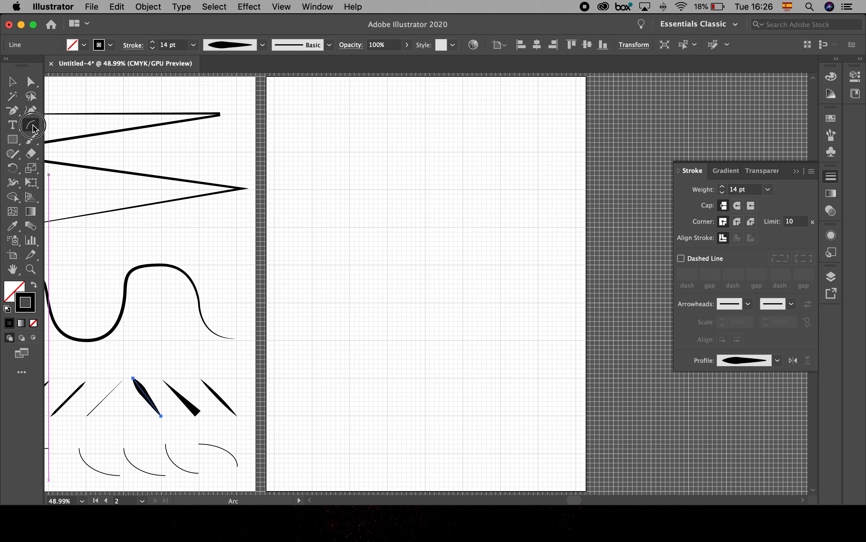
{"action": "left_click", "coordinate": [62, 125]}
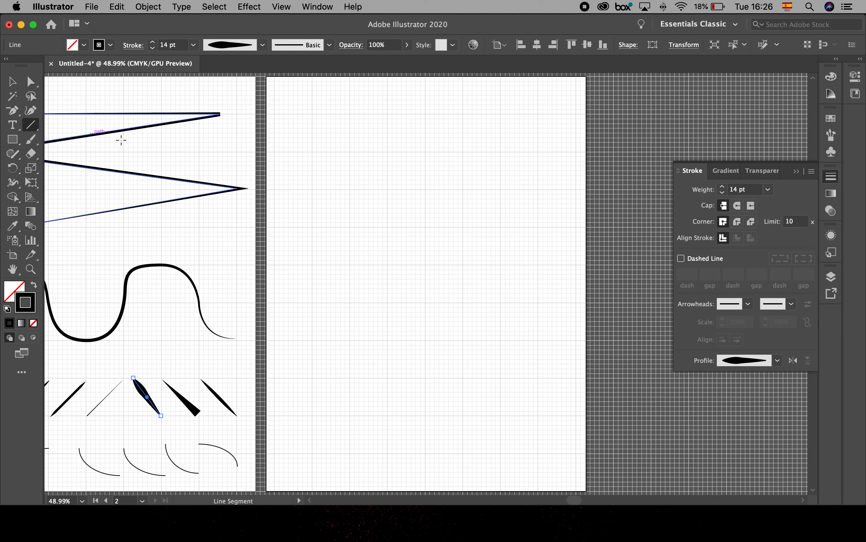
{"action": "mouse_move", "coordinate": [312, 114]}
{"action": "left_mouse_down"}
{"action": "mouse_move", "coordinate": [570, 114]}
{"action": "mouse_move", "coordinate": [559, 114]}
{"action": "left_mouse_up"}
{"action": "left_click_drag", "start_coordinate": [312, 151], "coordinate": [552, 151]}
{"action": "left_click_drag", "start_coordinate": [315, 191], "coordinate": [542, 191]}
{"action": "left_click_drag", "start_coordinate": [312, 228], "coordinate": [542, 227]}
{"action": "left_click_drag", "start_coordinate": [312, 265], "coordinate": [559, 264]}
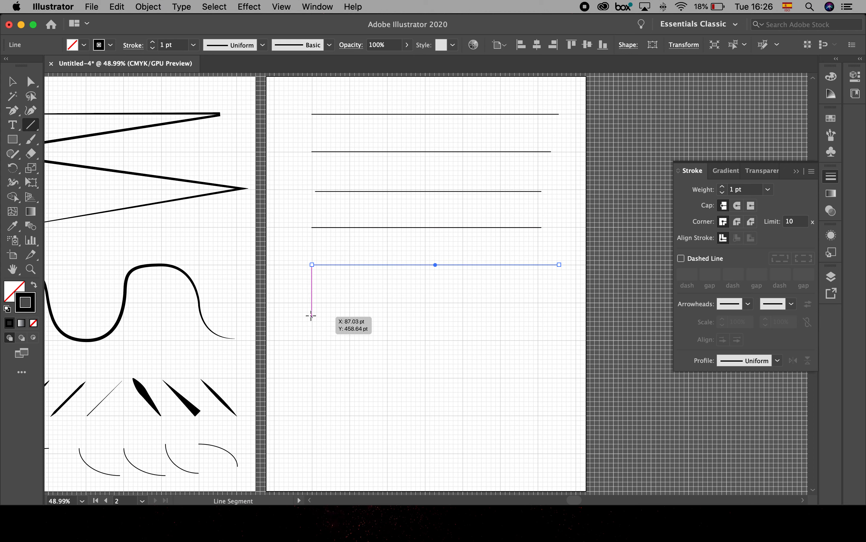
{"action": "left_click_drag", "start_coordinate": [310, 303], "coordinate": [556, 302]}
{"action": "left_click_drag", "start_coordinate": [310, 340], "coordinate": [559, 339]}
{"action": "mouse_move", "coordinate": [312, 379]}
{"action": "left_mouse_down"}
{"action": "mouse_move", "coordinate": [559, 369]}
{"action": "mouse_move", "coordinate": [556, 379]}
{"action": "left_mouse_up"}
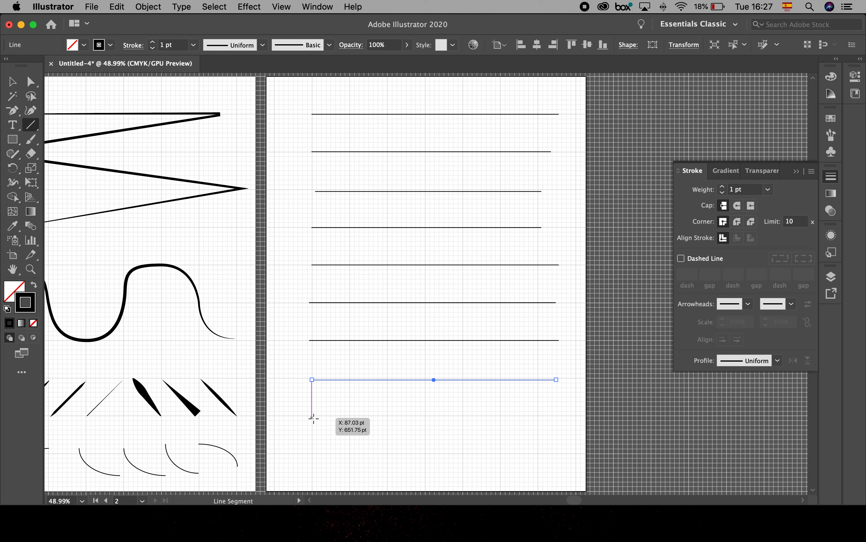
{"action": "left_click_drag", "start_coordinate": [312, 414], "coordinate": [559, 409]}
- Set the stroke weight of all nine horizontal lines to 6 pt and clear the selection
{"action": "left_click", "coordinate": [12, 83]}
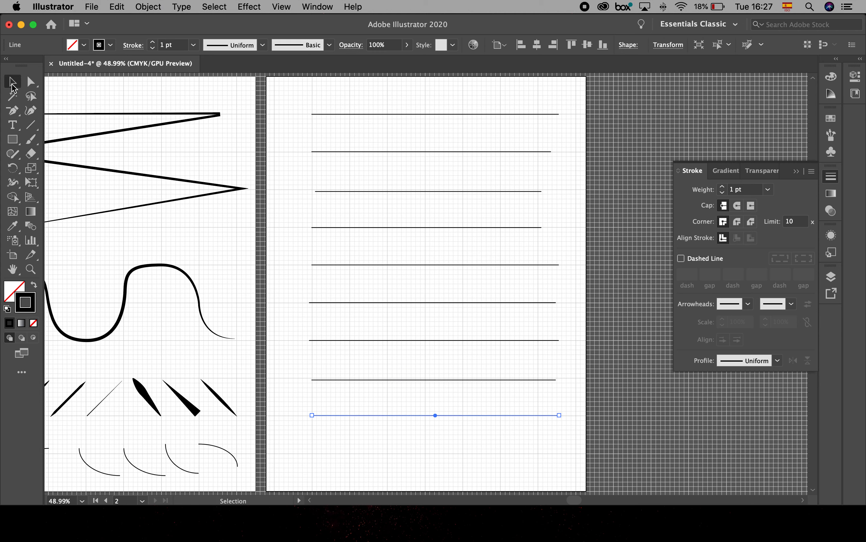
{"action": "left_click_drag", "start_coordinate": [304, 108], "coordinate": [354, 441]}
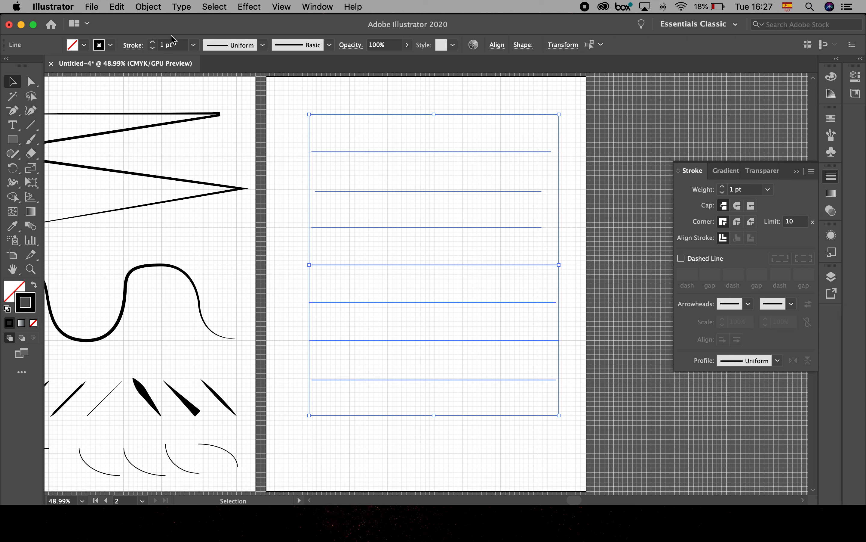
{"action": "left_click", "coordinate": [153, 41]}
{"action": "left_click", "coordinate": [152, 42]}
{"action": "left_click", "coordinate": [152, 42]}
{"action": "left_click", "coordinate": [152, 42]}
{"action": "left_click", "coordinate": [152, 42]}
{"action": "left_click", "coordinate": [288, 179]}
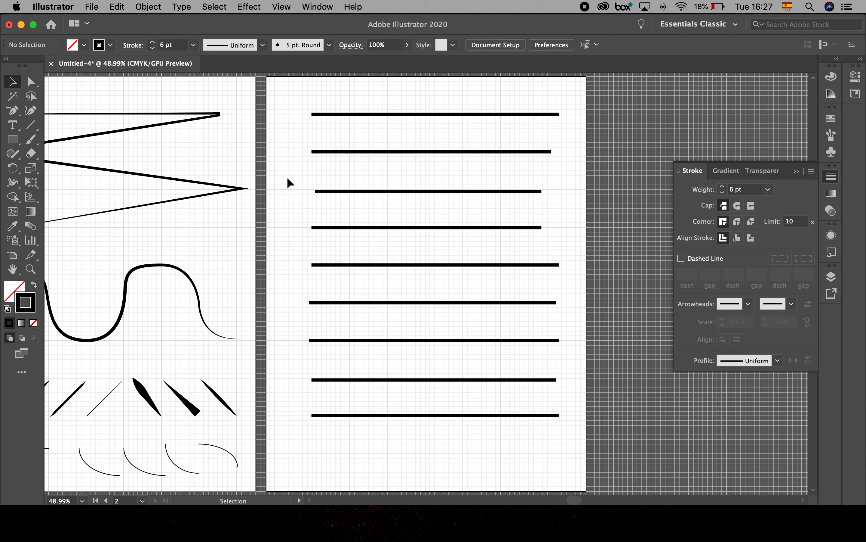
- Apply the rough, charcoal-like brush to the topmost horizontal line and inspect its texture up close
{"action": "left_click", "coordinate": [315, 116]}
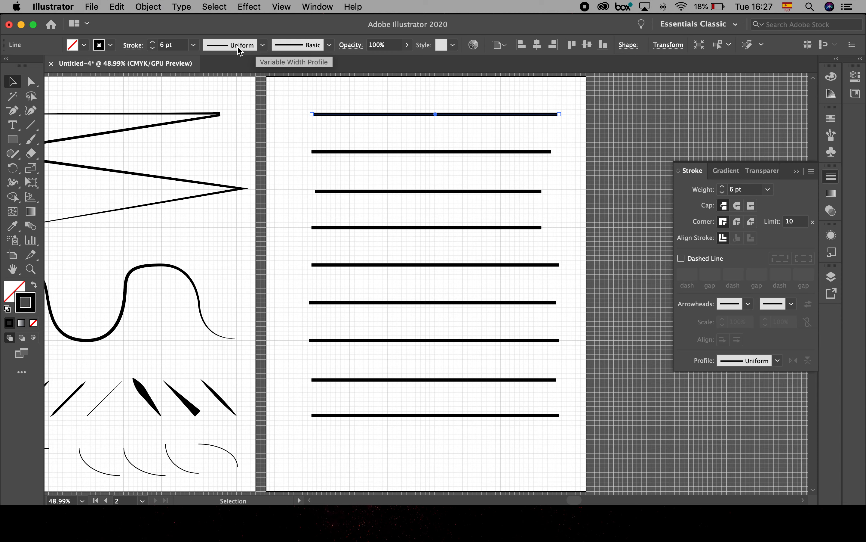
{"action": "left_click", "coordinate": [330, 45]}
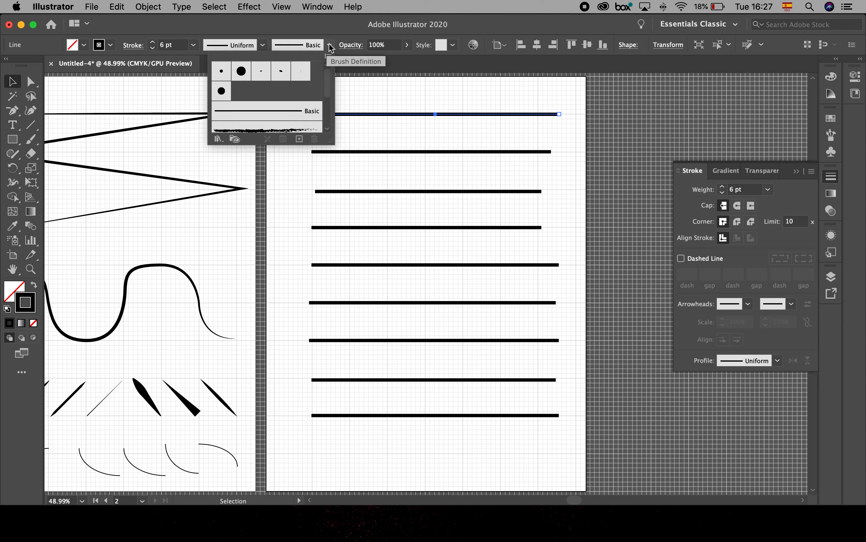
{"action": "left_click_drag", "start_coordinate": [330, 143], "coordinate": [343, 263]}
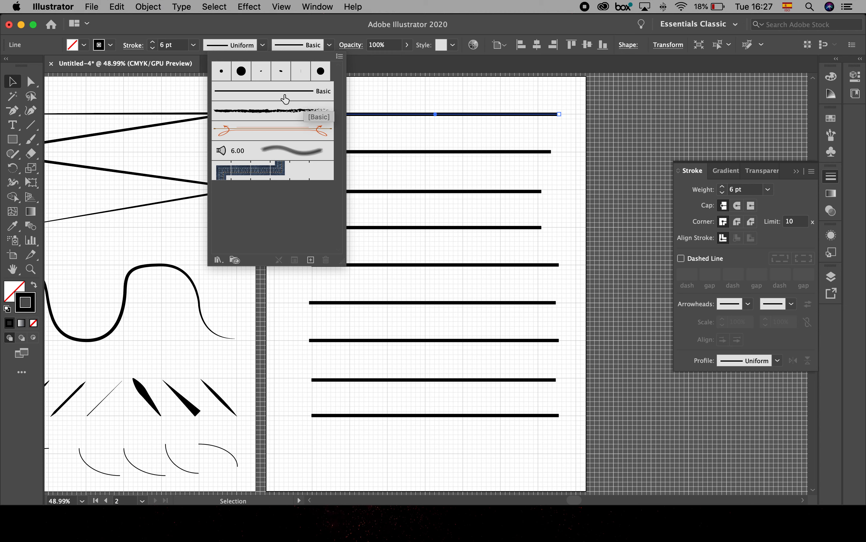
{"action": "left_click", "coordinate": [310, 112]}
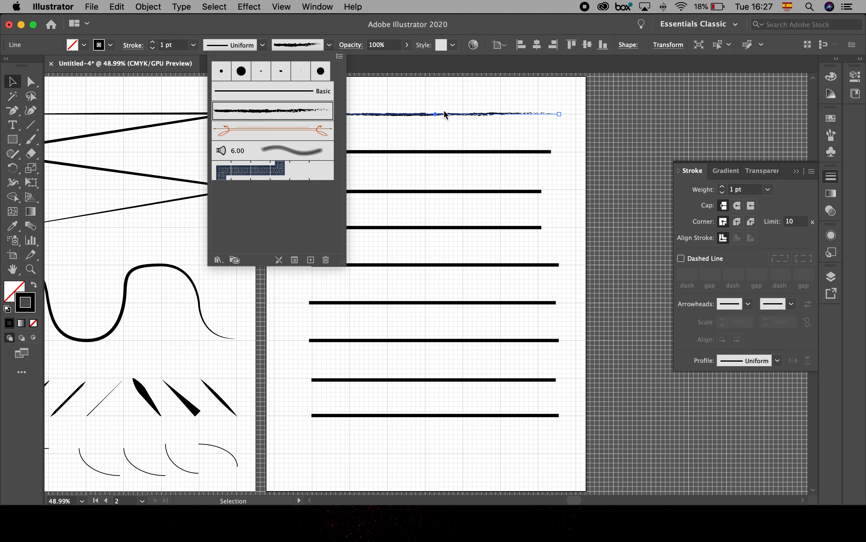
{"action": "left_click", "coordinate": [446, 97]}
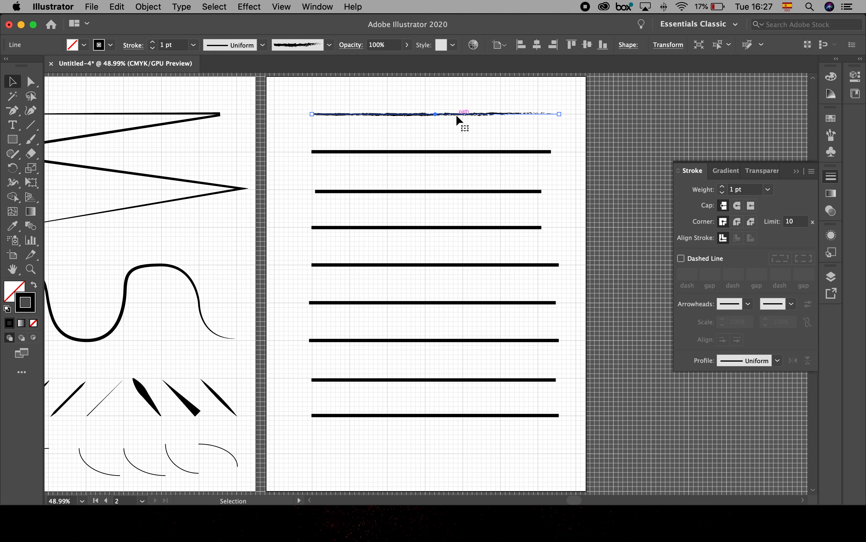
{"action": "scroll", "coordinate": [456, 114], "scroll_direction": "up", "scroll_amount": 5}
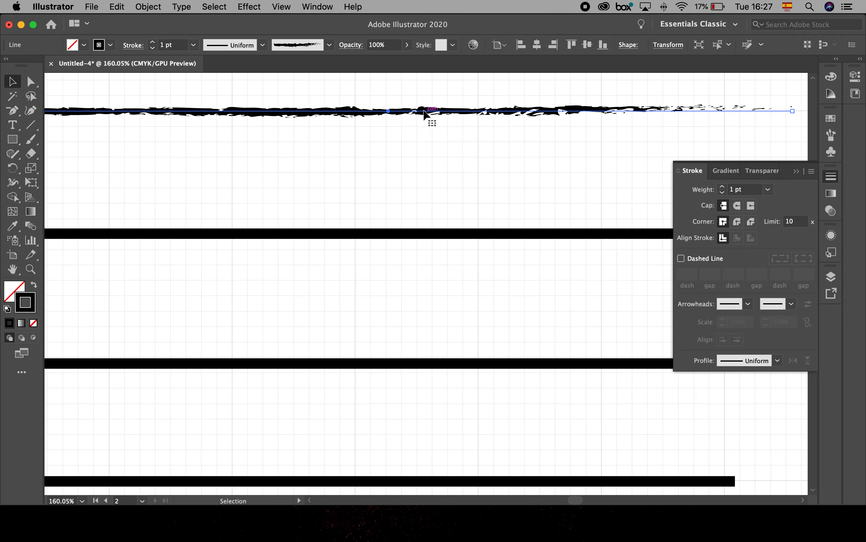
- Apply the orange ornamental brush with looped ends to the second horizontal line
{"action": "left_click", "coordinate": [329, 45]}
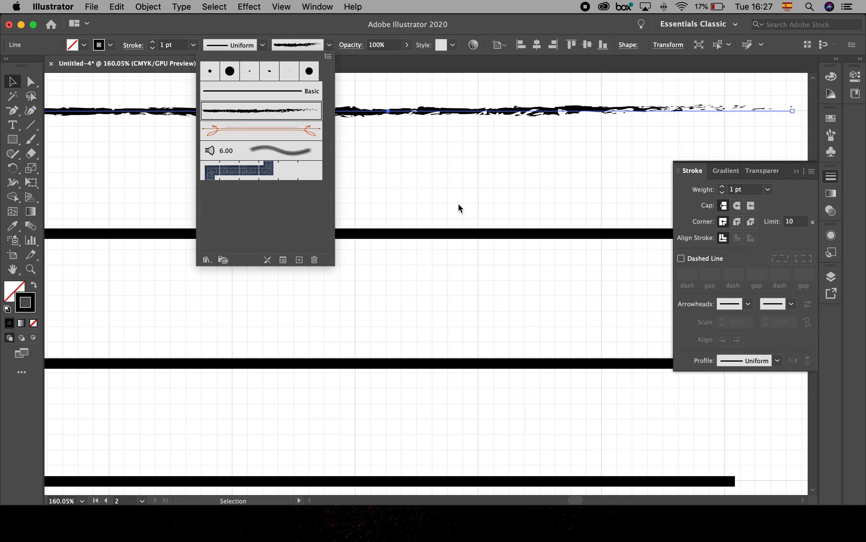
{"action": "left_click", "coordinate": [441, 222]}
{"action": "left_click", "coordinate": [424, 235]}
{"action": "left_click", "coordinate": [330, 45]}
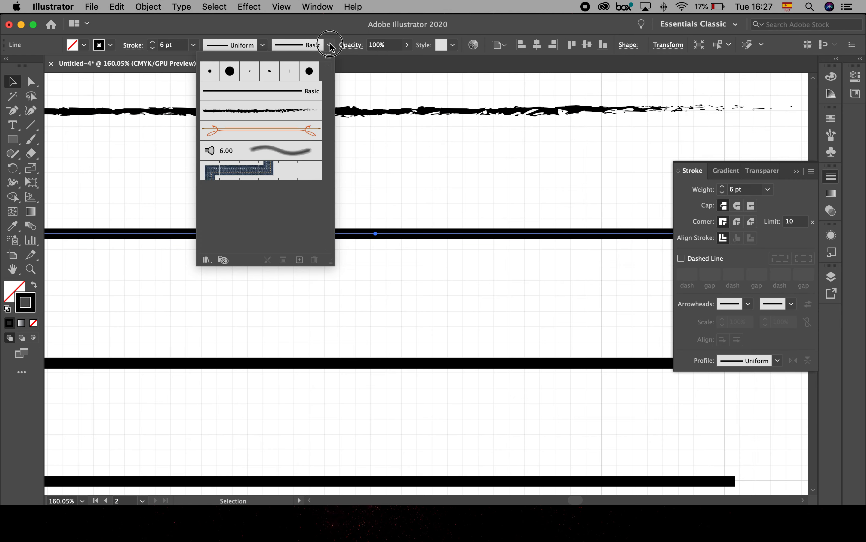
{"action": "left_click", "coordinate": [289, 132]}
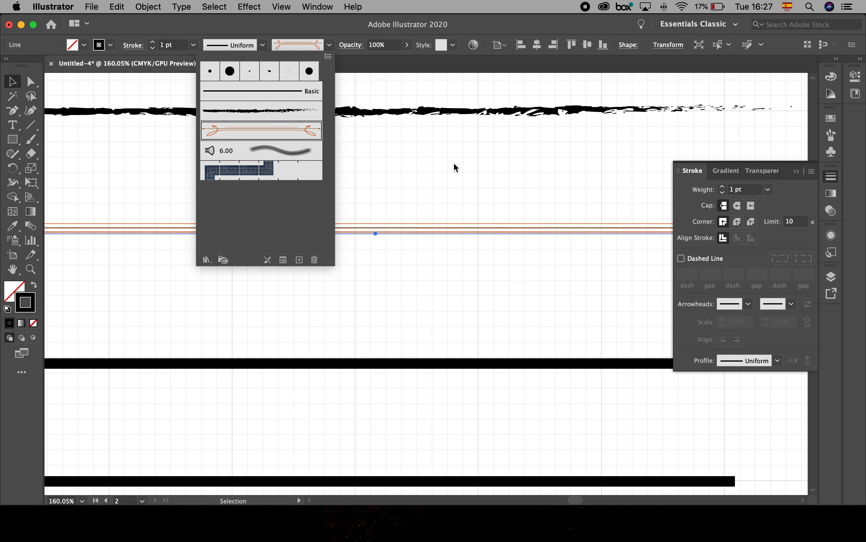
- Apply the 6.00 bristle brush to the third horizontal line and clear the selection
{"action": "left_click", "coordinate": [433, 365]}
{"action": "left_click", "coordinate": [434, 364]}
{"action": "left_click", "coordinate": [329, 45]}
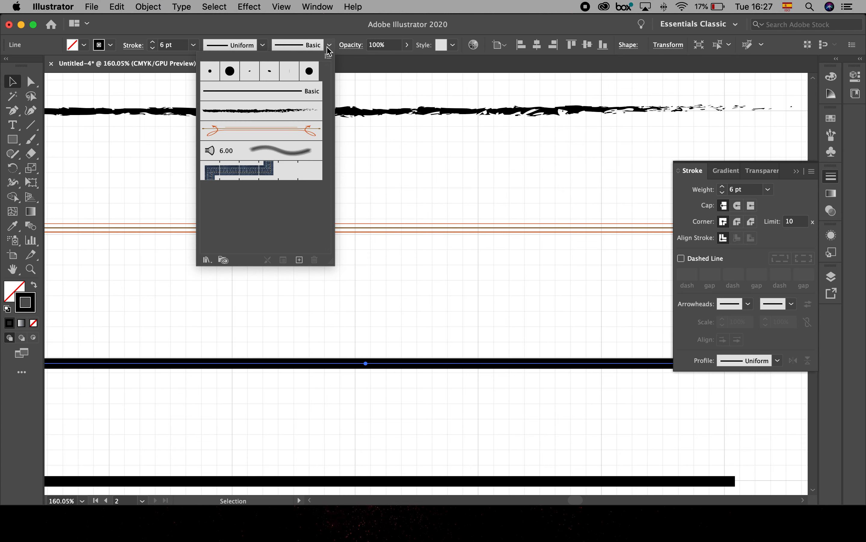
{"action": "left_click", "coordinate": [289, 157]}
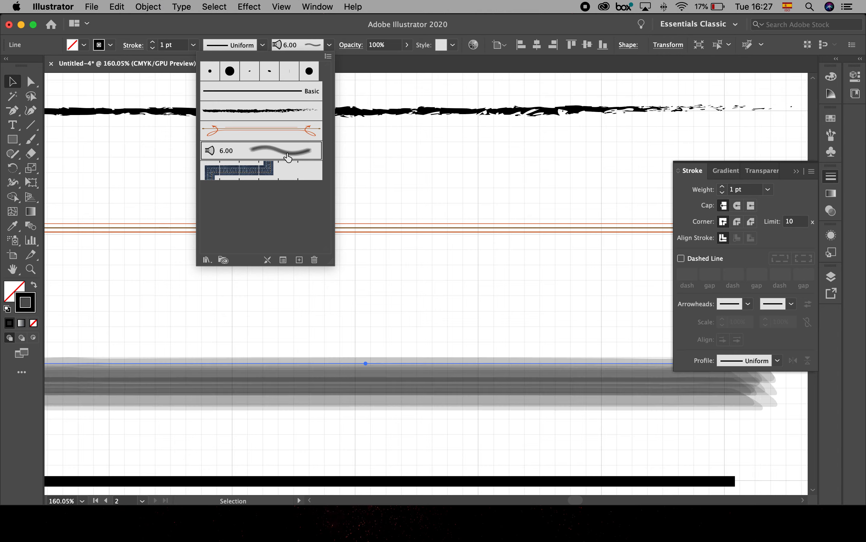
{"action": "left_click", "coordinate": [509, 358]}
{"action": "left_click", "coordinate": [509, 299]}
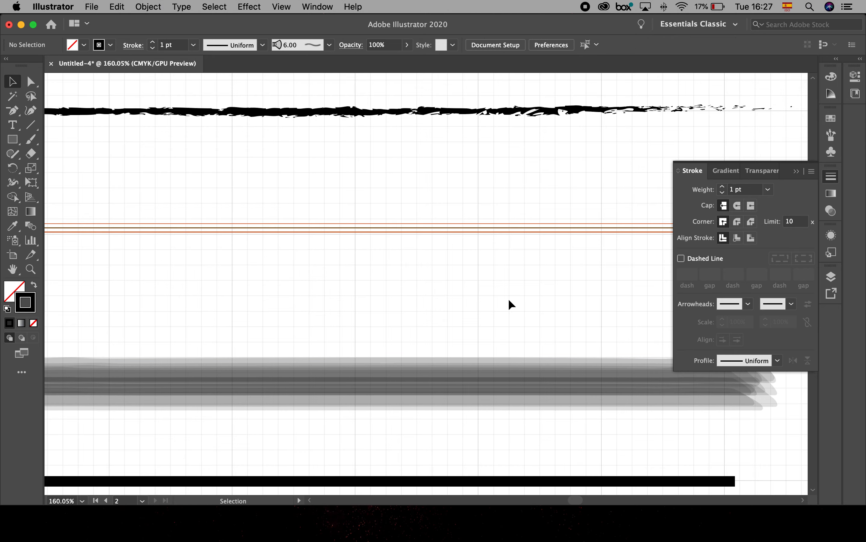
- Replace the ornamental brush on the second horizontal line with the Denim Seam pattern brush
{"action": "scroll", "coordinate": [509, 299], "scroll_direction": "down", "scroll_amount": 5}
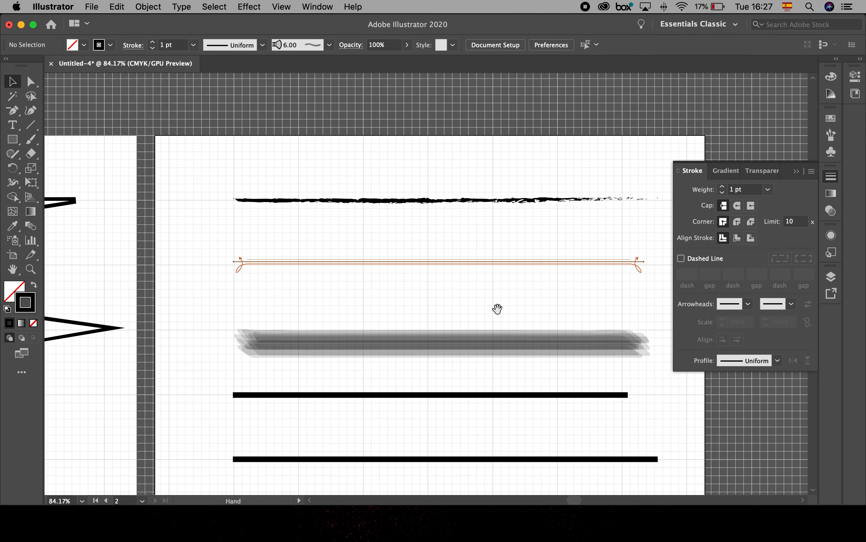
{"action": "left_click_drag", "start_coordinate": [497, 310], "coordinate": [387, 199]}
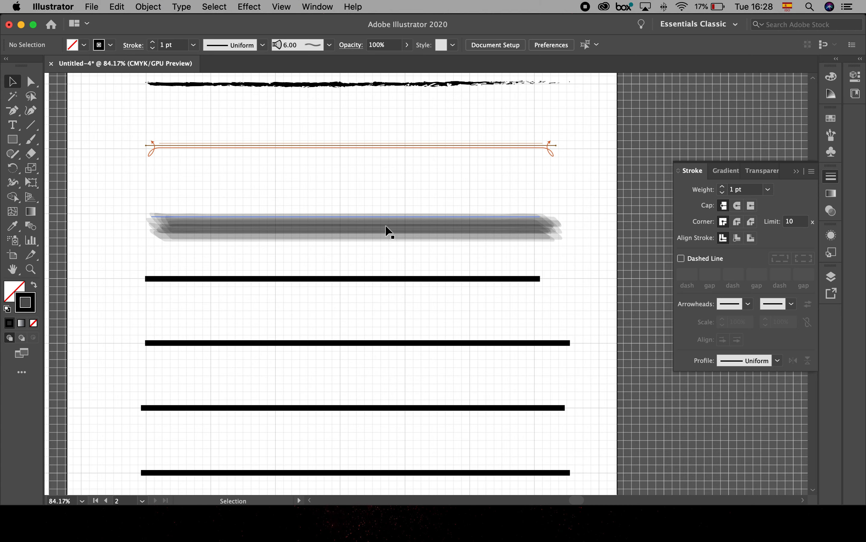
{"action": "left_click", "coordinate": [329, 45]}
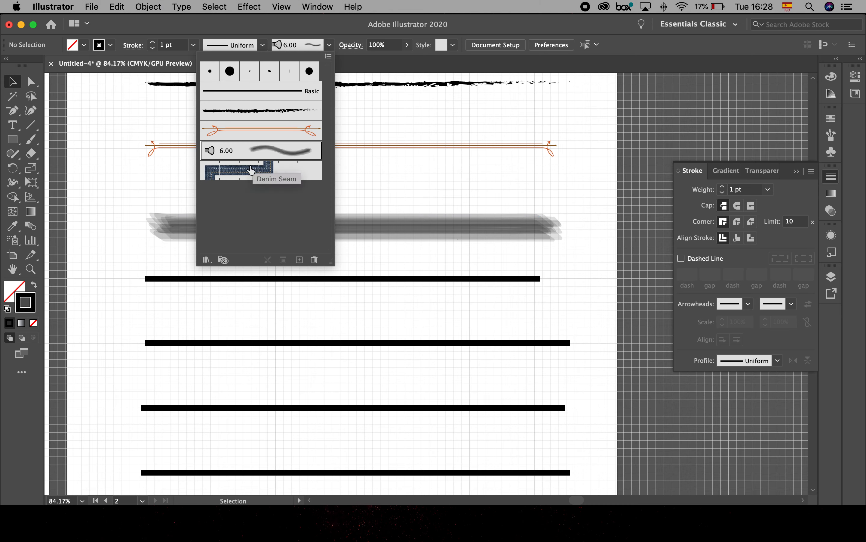
{"action": "left_click", "coordinate": [422, 146]}
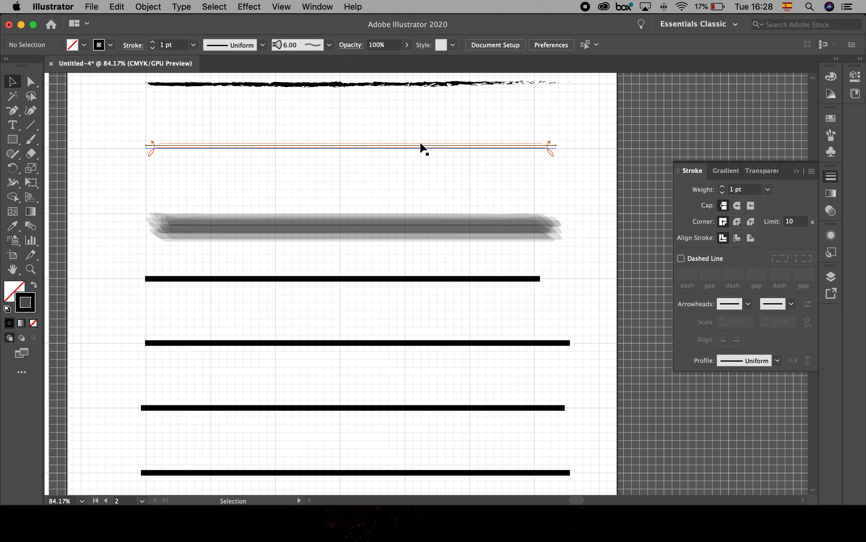
{"action": "left_click", "coordinate": [416, 147]}
{"action": "left_click", "coordinate": [329, 46]}
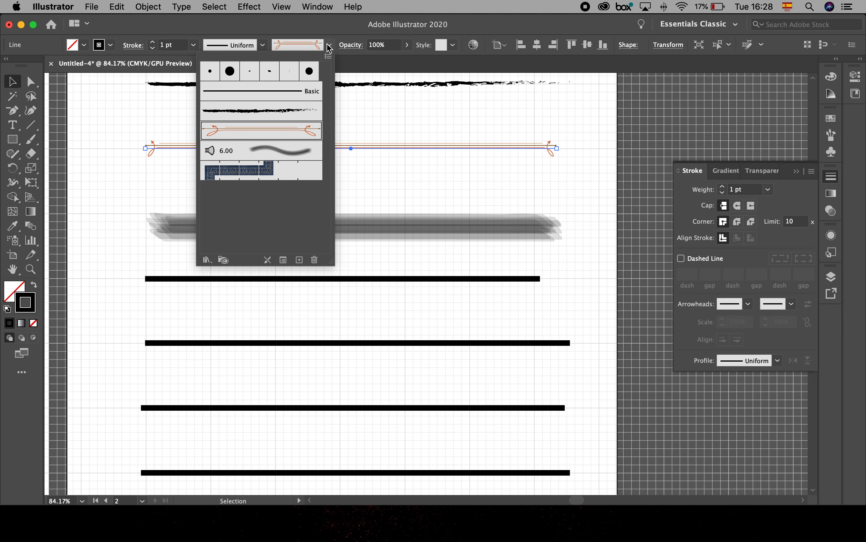
{"action": "left_click", "coordinate": [286, 173]}
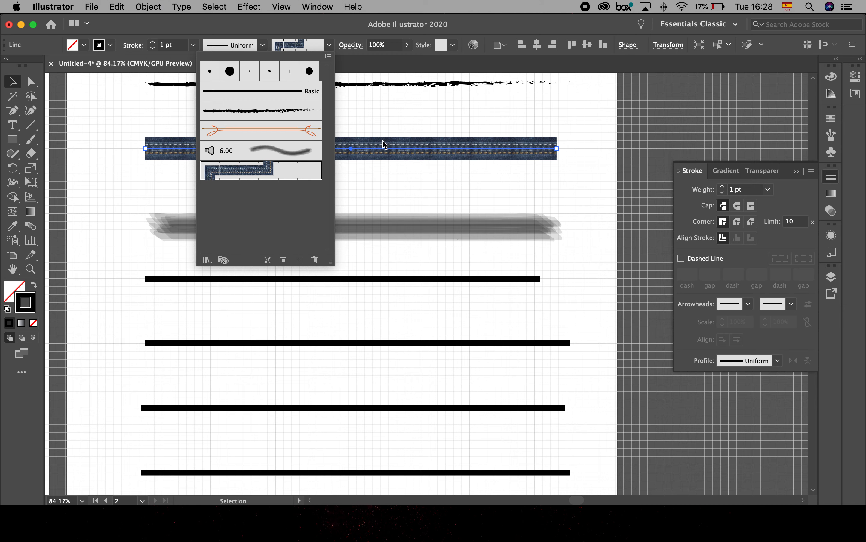
- Examine the Denim Seam stitching on the second horizontal line up close and return to the whole-artboard view
{"action": "key", "text": "super+space"}
{"action": "mouse_move", "coordinate": [435, 128]}
{"action": "left_mouse_down"}
{"action": "mouse_move", "coordinate": [490, 177]}
{"action": "mouse_move", "coordinate": [623, 265]}
{"action": "left_mouse_up"}
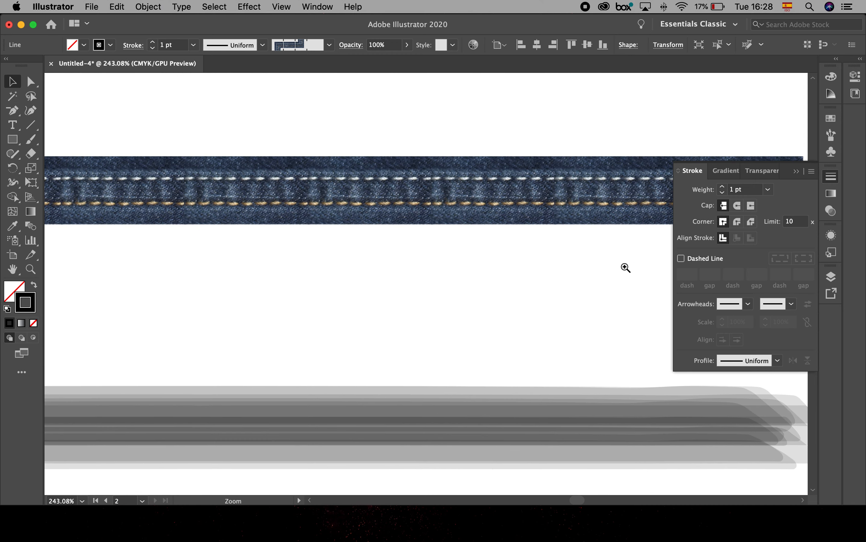
{"action": "left_click_drag", "start_coordinate": [400, 150], "coordinate": [483, 223]}
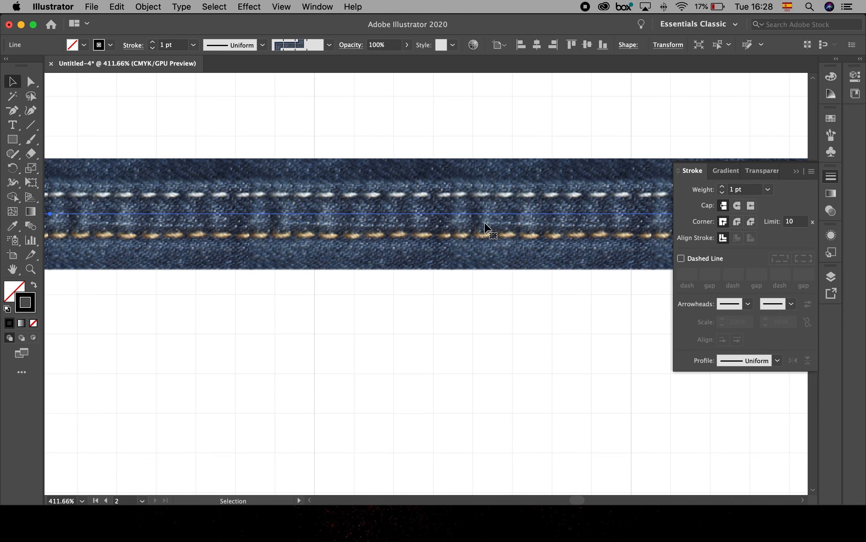
{"action": "key", "text": "super+0"}
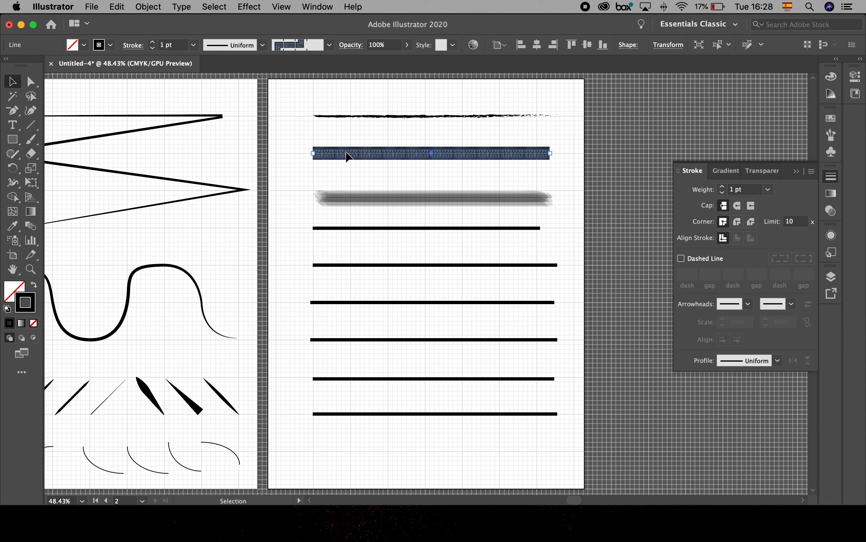
- Open the Artistic_Watercolor brush library and place it beside the second artboard, clear of the horizontal lines
{"action": "left_click", "coordinate": [329, 45]}
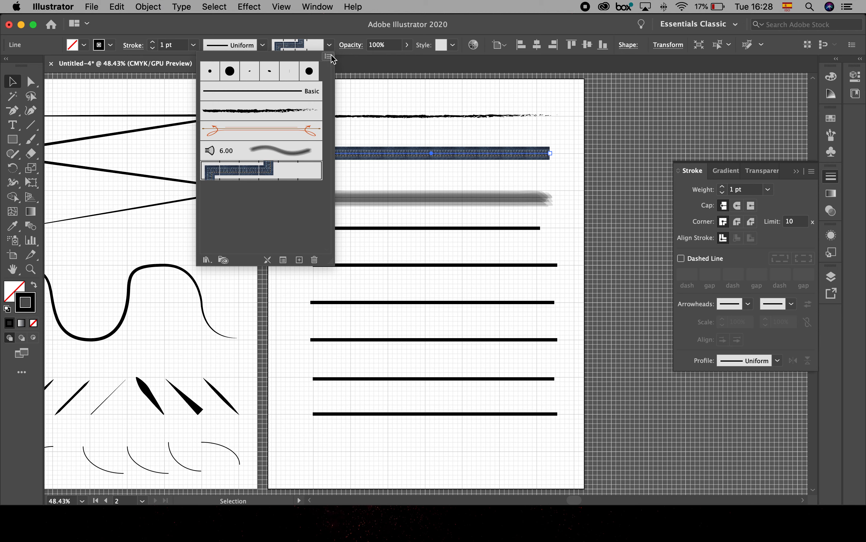
{"action": "left_click", "coordinate": [328, 57]}
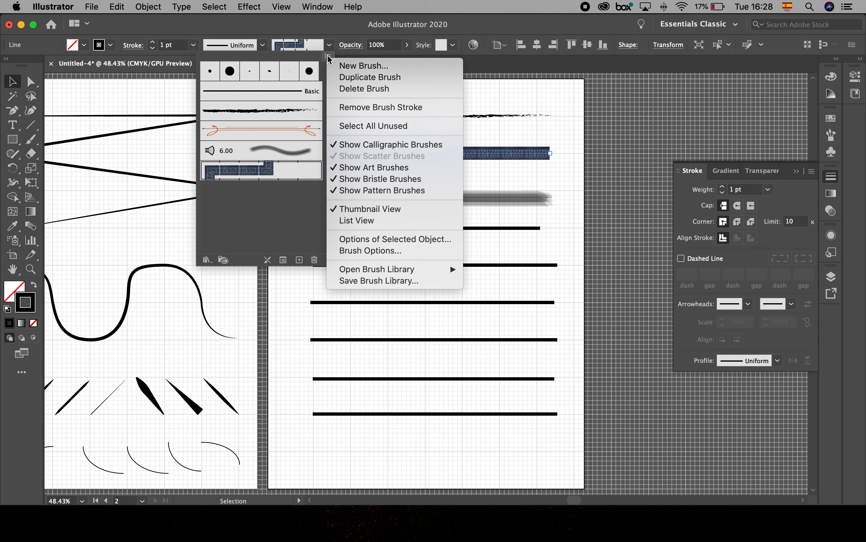
{"action": "mouse_move", "coordinate": [363, 269]}
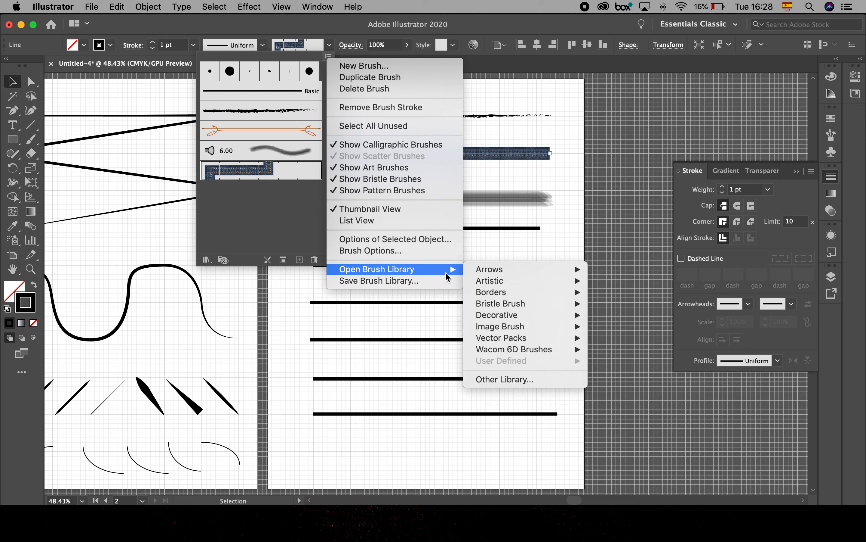
{"action": "mouse_move", "coordinate": [497, 343]}
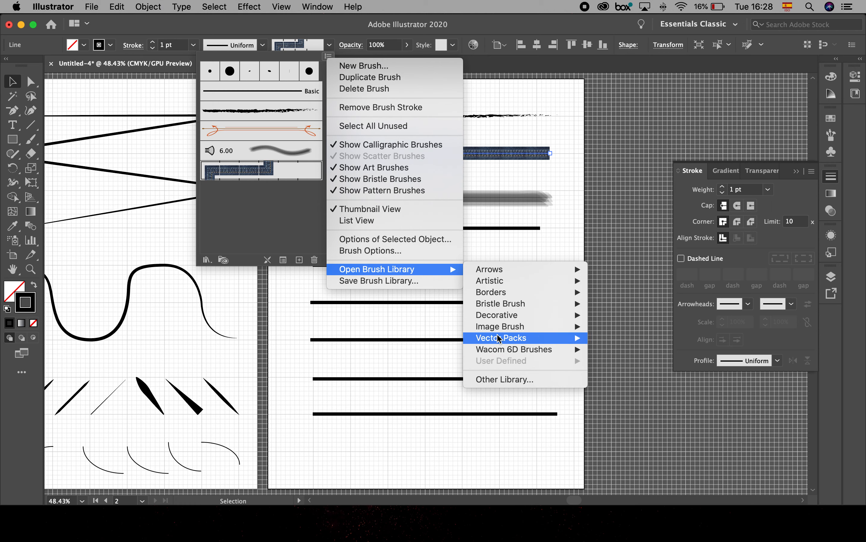
{"action": "mouse_move", "coordinate": [498, 275]}
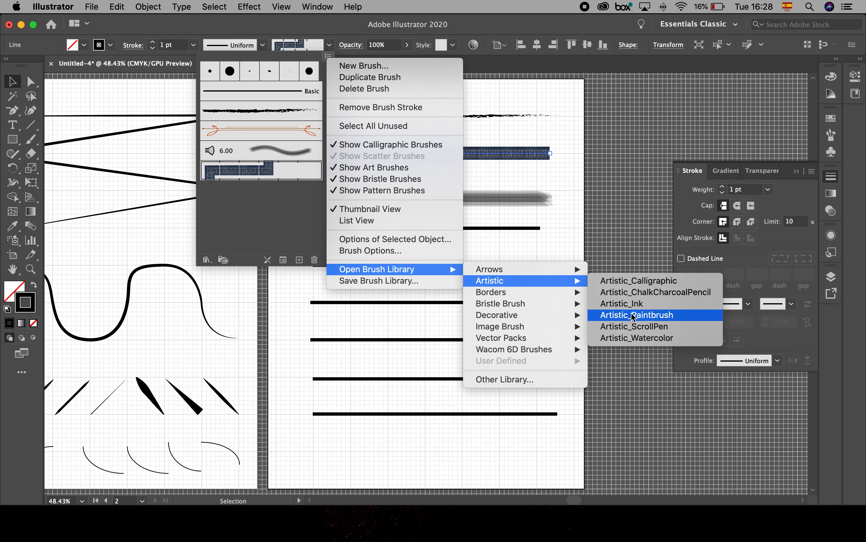
{"action": "left_click", "coordinate": [637, 344]}
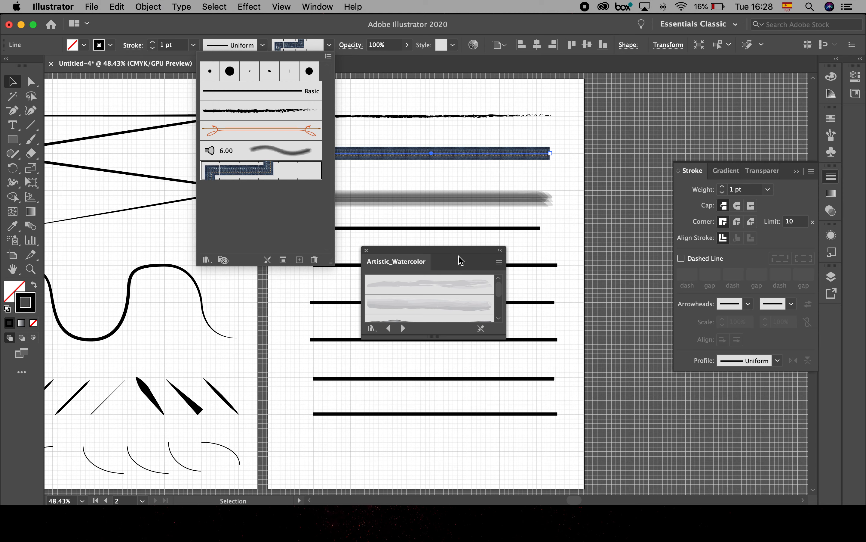
{"action": "left_click", "coordinate": [441, 252]}
{"action": "left_click_drag", "start_coordinate": [426, 252], "coordinate": [201, 178]}
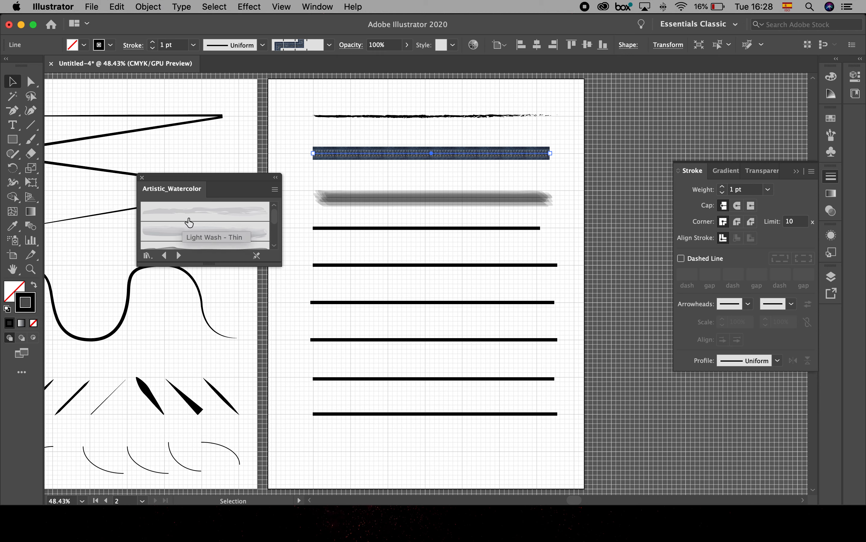
- Apply a light grey wash brush with a tapering end from the Artistic_Watercolor library to the fourth horizontal line
{"action": "left_click", "coordinate": [355, 228]}
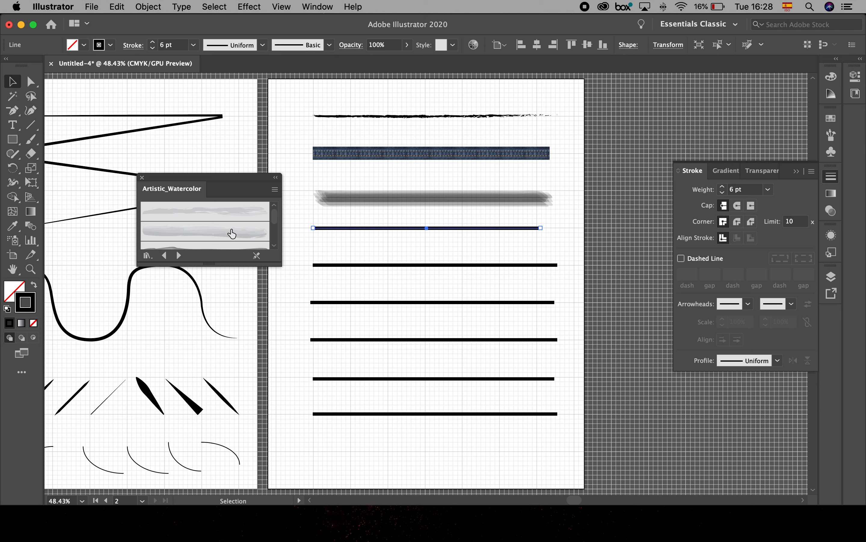
{"action": "left_click", "coordinate": [215, 232]}
{"action": "scroll", "coordinate": [212, 233], "scroll_direction": "down", "scroll_amount": 2}
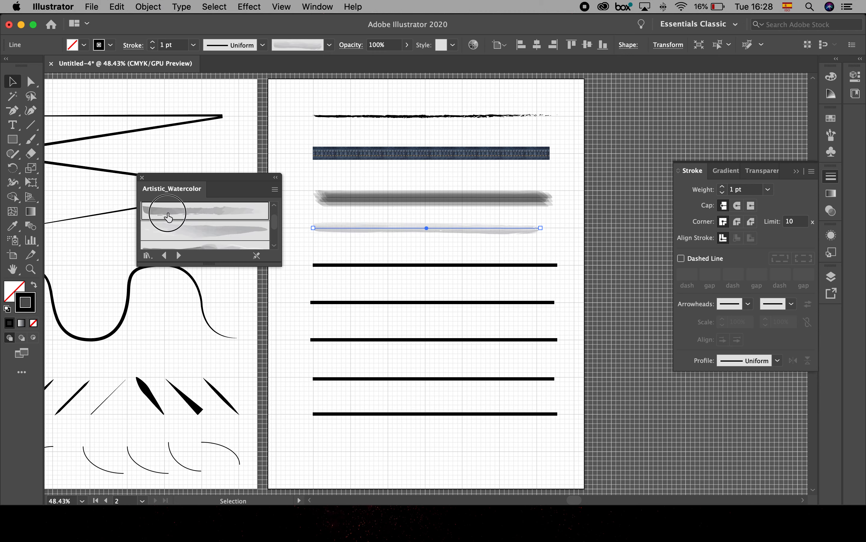
{"action": "left_click", "coordinate": [168, 210]}
- Apply the dark, thick watercolor brush near the end of the Artistic_Watercolor library to the fifth horizontal line and deselect it
{"action": "left_click", "coordinate": [324, 264]}
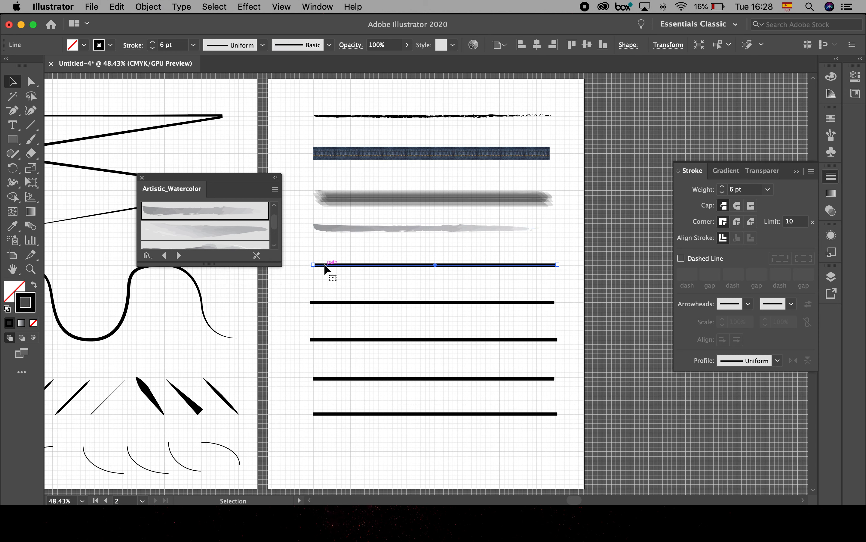
{"action": "scroll", "coordinate": [225, 233], "scroll_direction": "down", "scroll_amount": 2}
{"action": "left_click", "coordinate": [217, 222]}
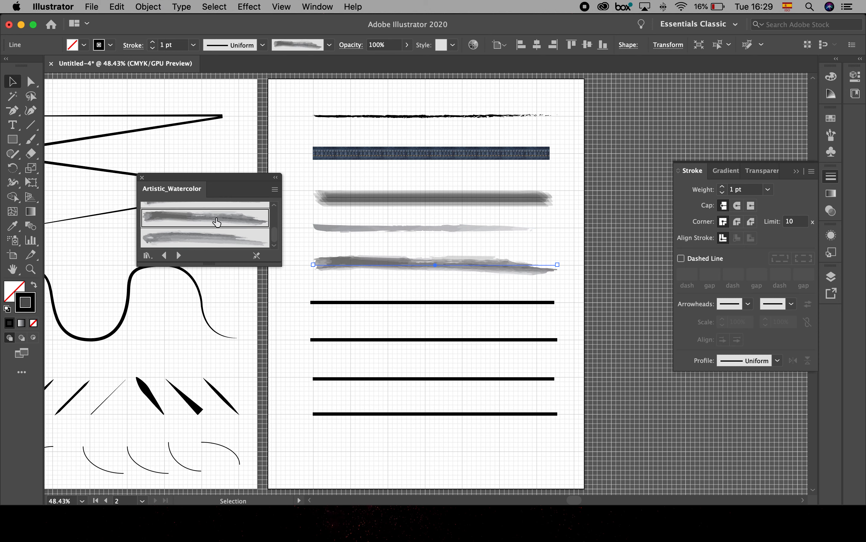
{"action": "left_click", "coordinate": [309, 285]}
- Try a dark red stroke colour on the fifth line's watercolor brush stroke, viewed up close, and undo it
{"action": "right_click", "coordinate": [379, 256]}
{"action": "left_click", "coordinate": [416, 268]}
{"action": "left_click_drag", "start_coordinate": [380, 253], "coordinate": [473, 295]}
{"action": "left_click_drag", "start_coordinate": [396, 269], "coordinate": [430, 291]}
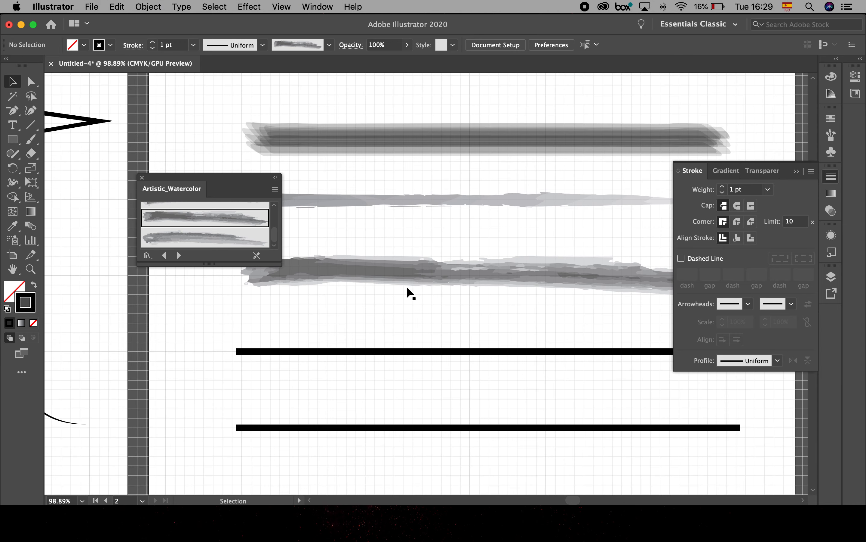
{"action": "left_click", "coordinate": [295, 265]}
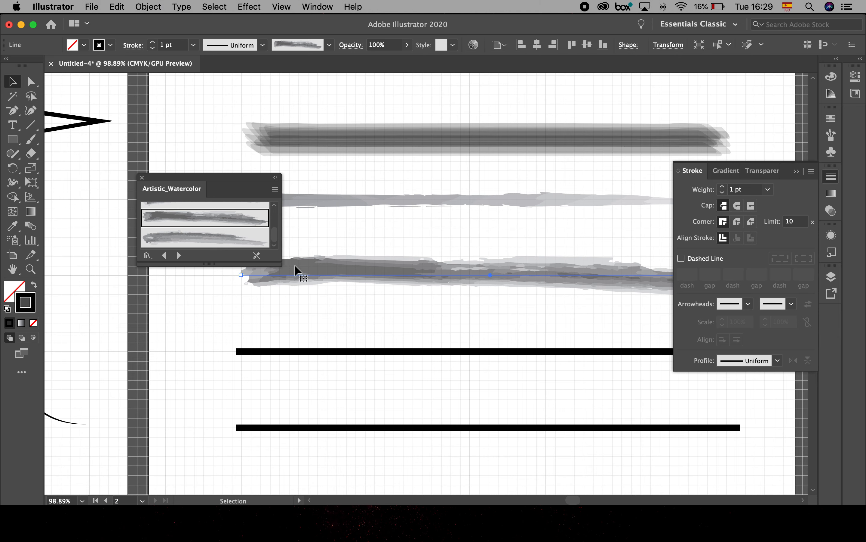
{"action": "left_click", "coordinate": [111, 45]}
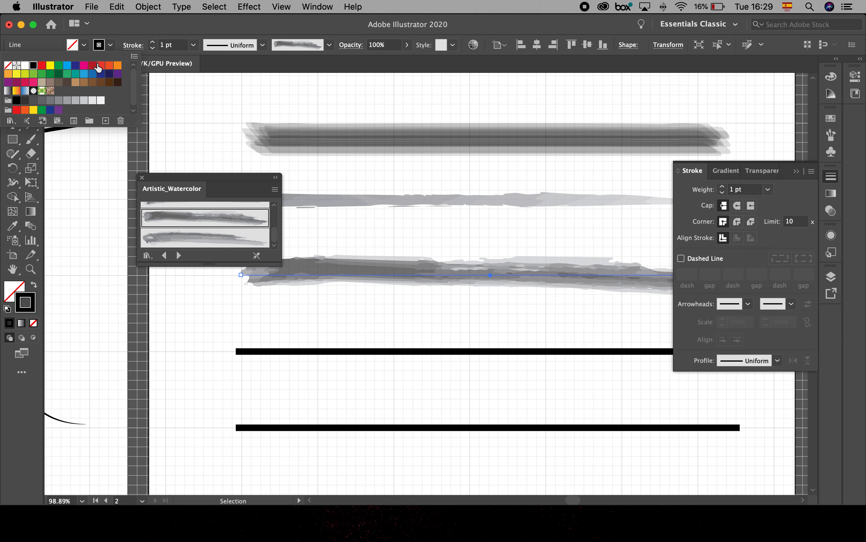
{"action": "left_click", "coordinate": [93, 65]}
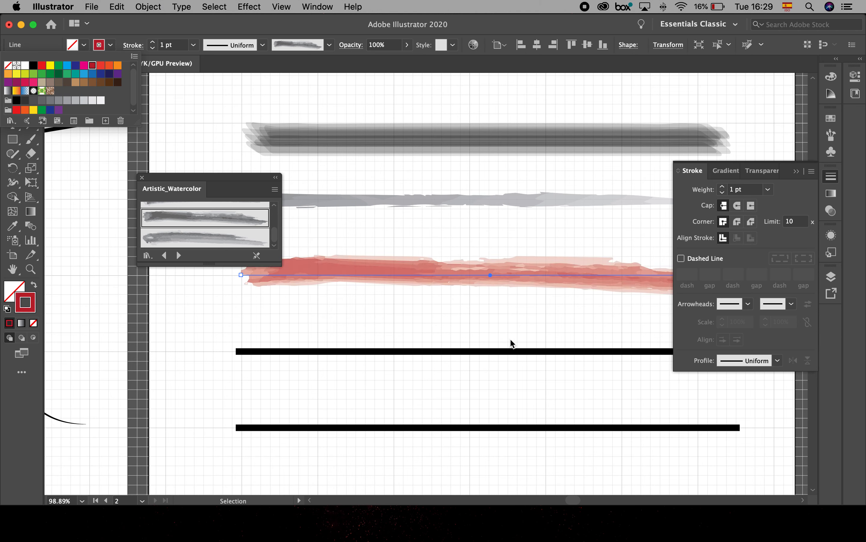
{"action": "left_click", "coordinate": [487, 324]}
{"action": "left_click", "coordinate": [476, 309]}
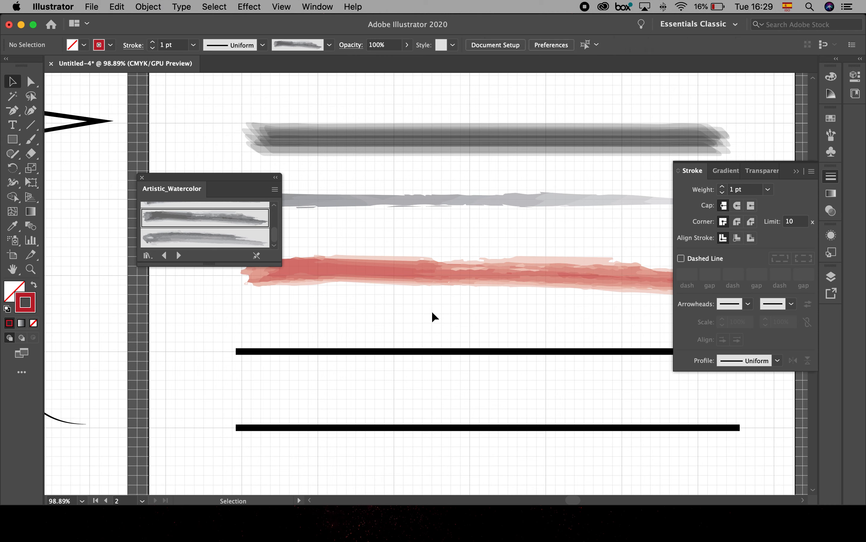
{"action": "key", "text": "super+z"}
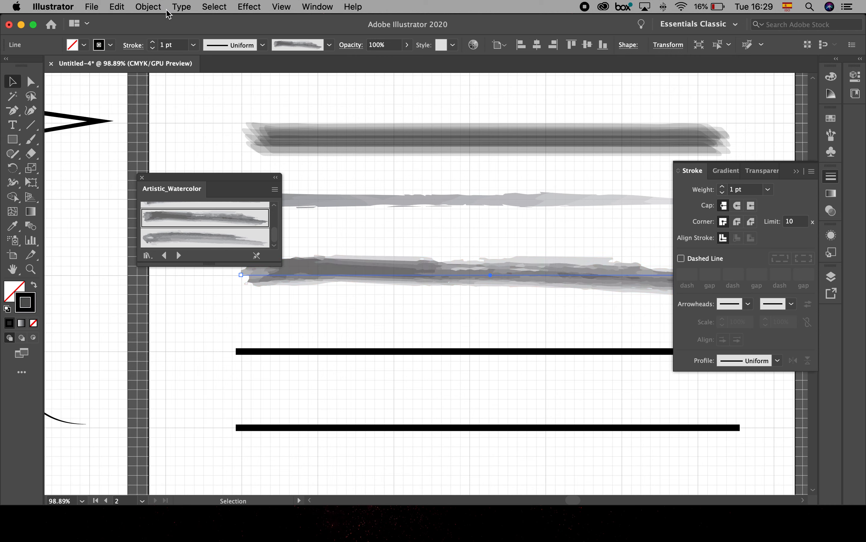
- Open the Artistic_ScrollPen brush library and apply its first brush, the slanted stack of tapered stripes, to the sixth horizontal line
{"action": "left_click", "coordinate": [330, 46]}
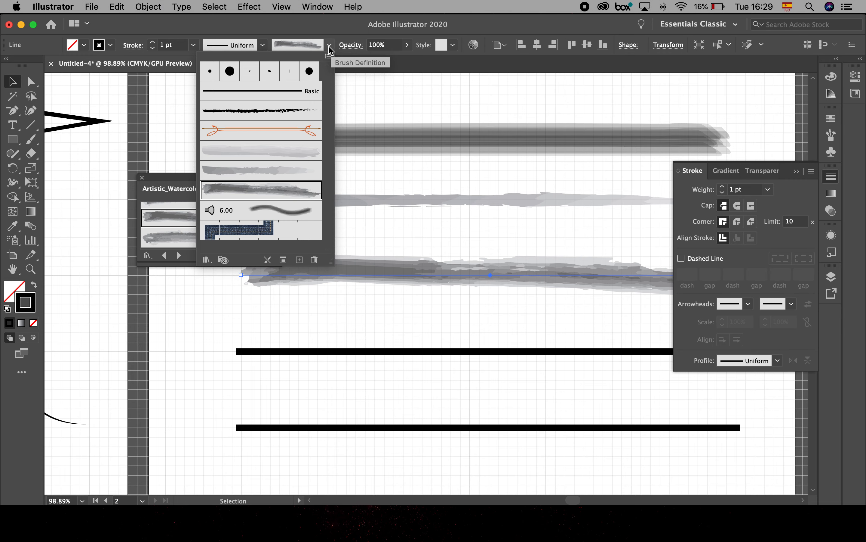
{"action": "left_click", "coordinate": [328, 58]}
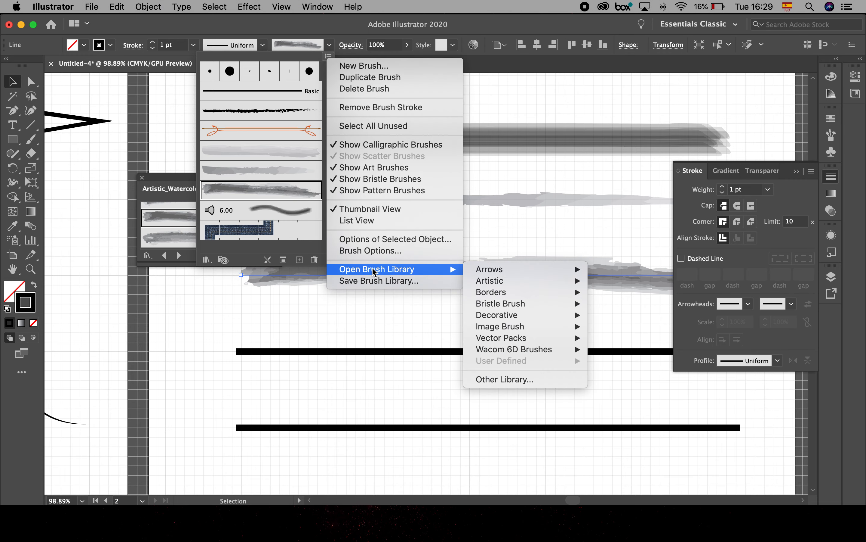
{"action": "mouse_move", "coordinate": [493, 315]}
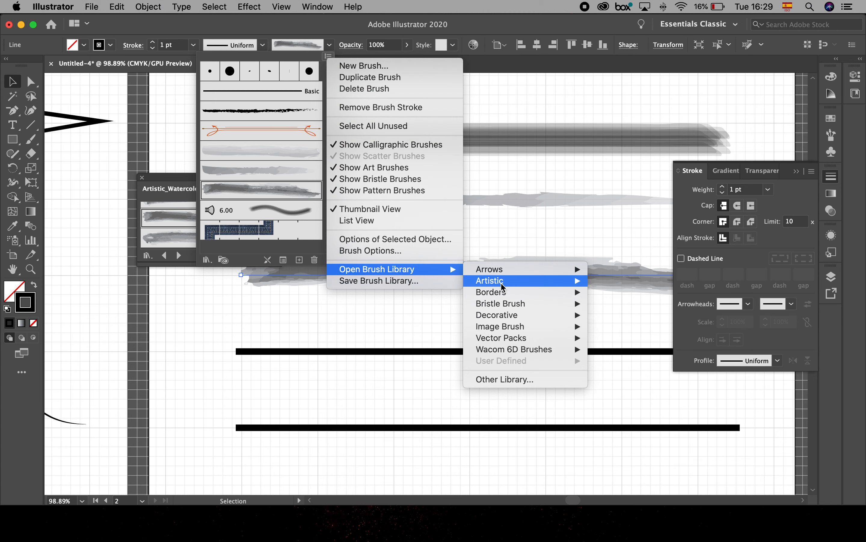
{"action": "mouse_move", "coordinate": [502, 286]}
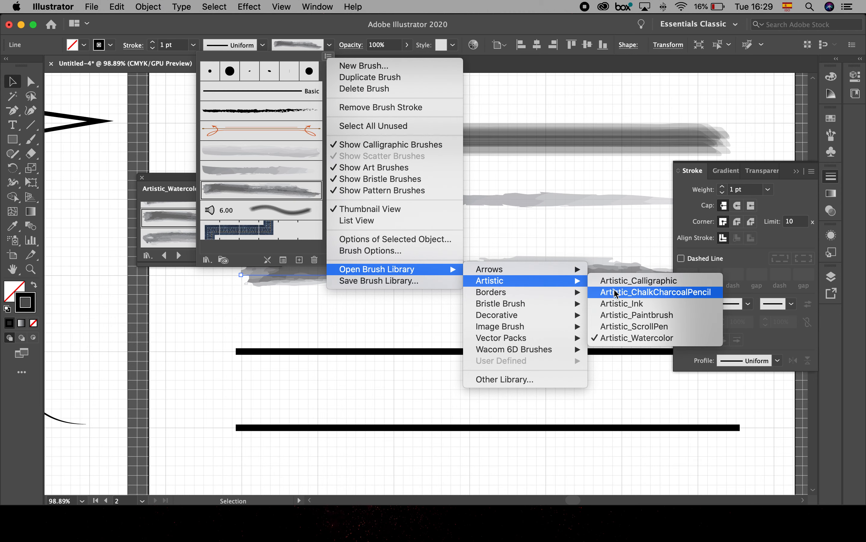
{"action": "left_click", "coordinate": [623, 326]}
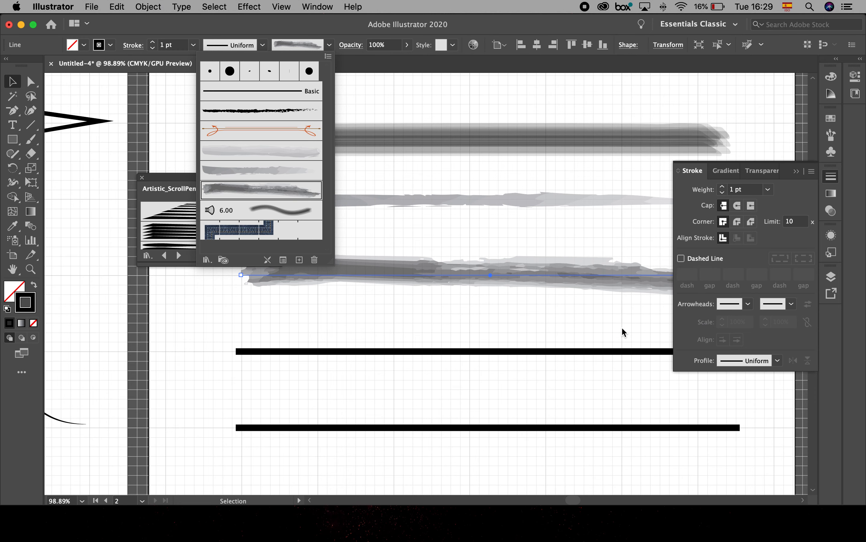
{"action": "left_click", "coordinate": [333, 354]}
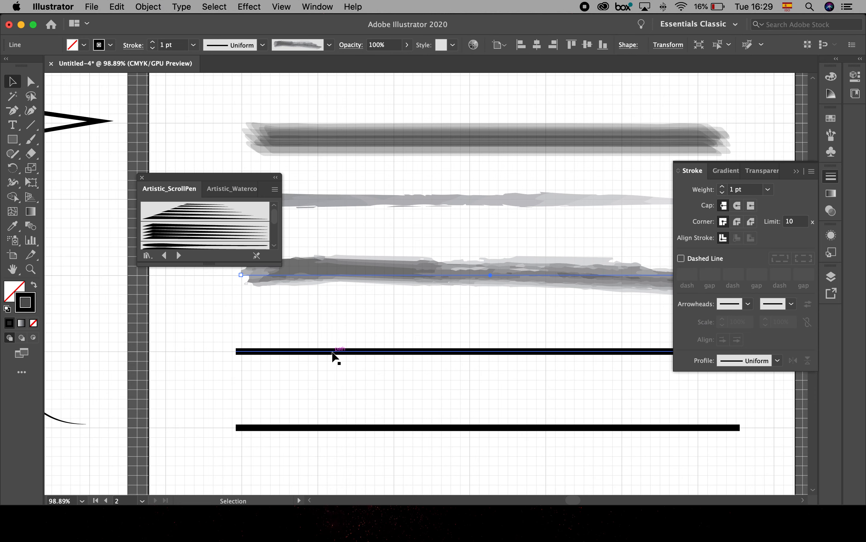
{"action": "left_click", "coordinate": [193, 214]}
- Apply the Artistic_ScrollPen brush with a solid black middle and thin split strands at the ends to the seventh horizontal line
{"action": "left_click", "coordinate": [363, 427]}
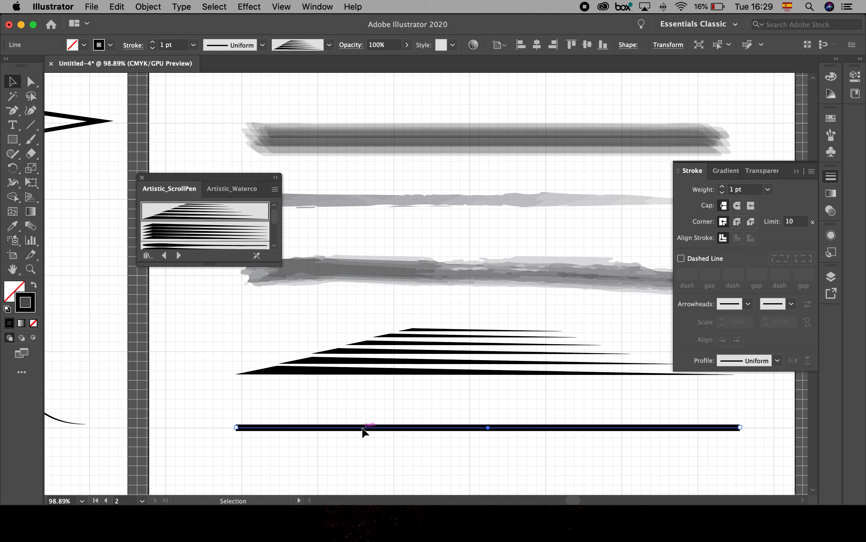
{"action": "scroll", "coordinate": [245, 237], "scroll_direction": "down", "scroll_amount": 5}
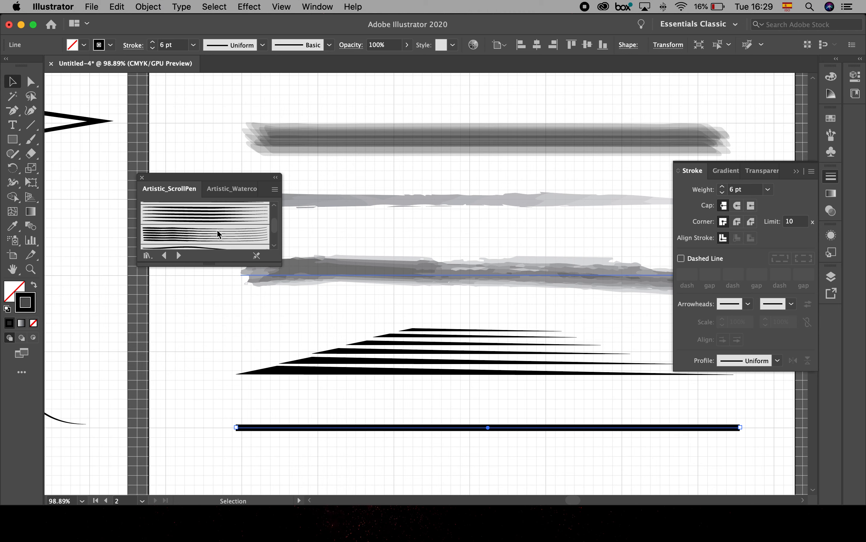
{"action": "left_click", "coordinate": [206, 230]}
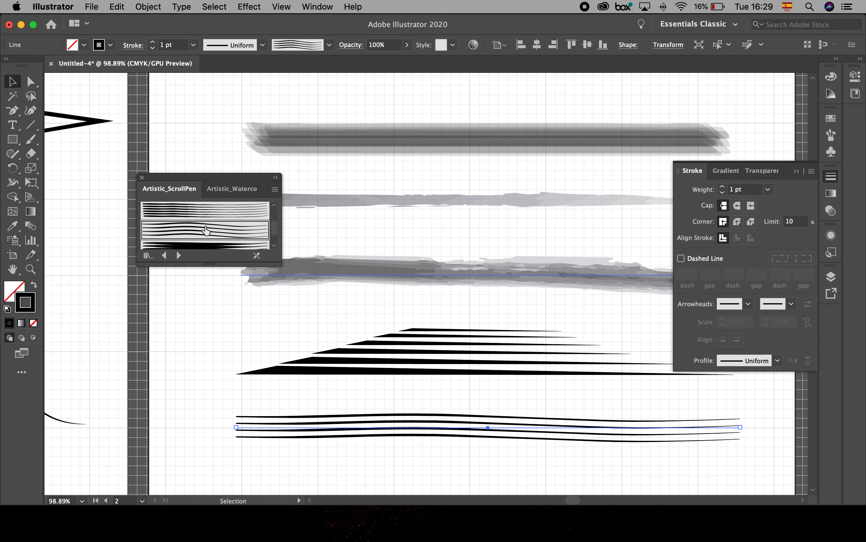
{"action": "scroll", "coordinate": [207, 233], "scroll_direction": "down", "scroll_amount": 2}
{"action": "left_click", "coordinate": [200, 217]}
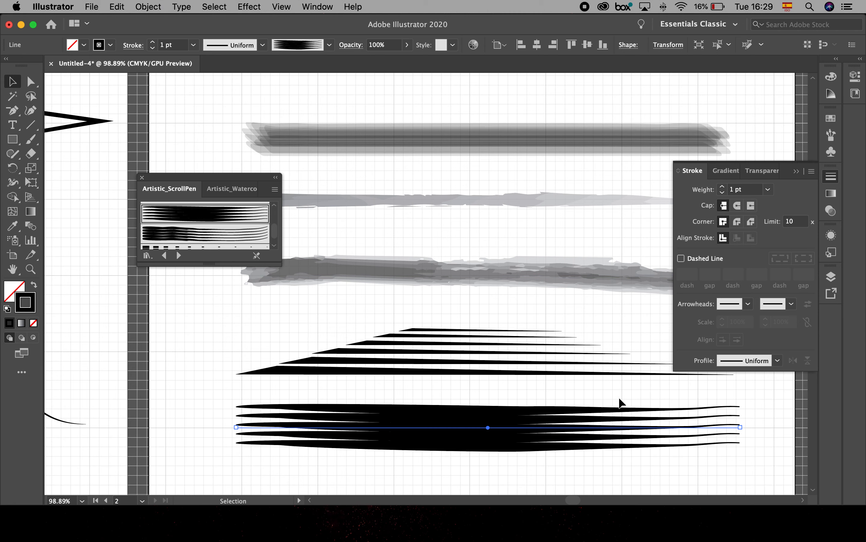
- Examine the underlying paths of the brushed lines in Outline mode, and return to the preview of the whole artboard
{"action": "key", "text": "super+y"}
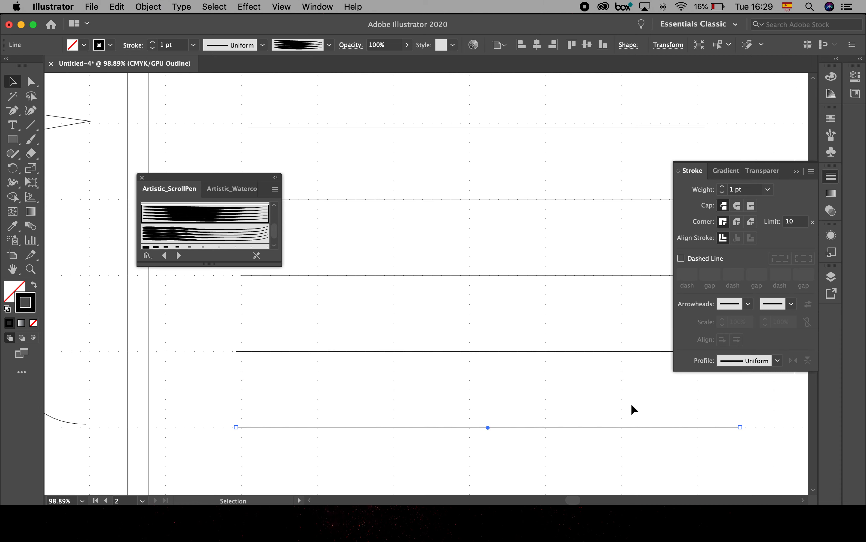
{"action": "key", "text": "super+y"}
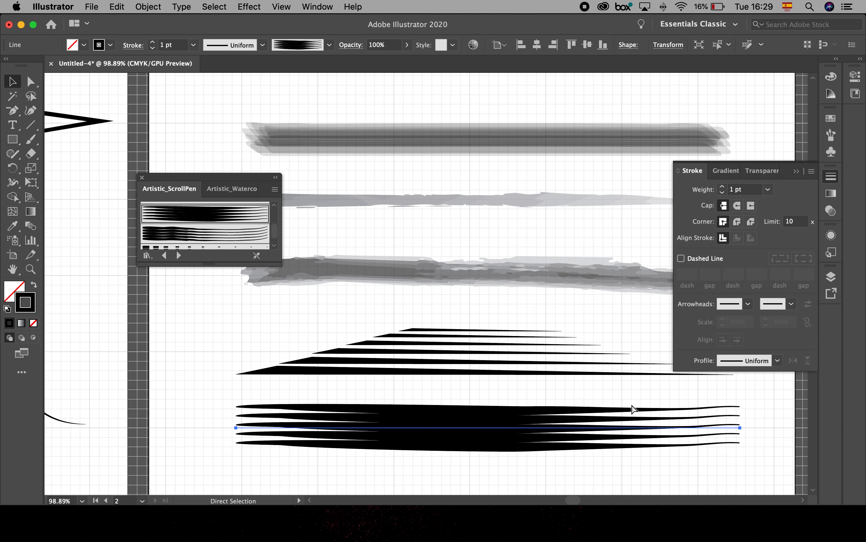
{"action": "key", "text": "super+0"}
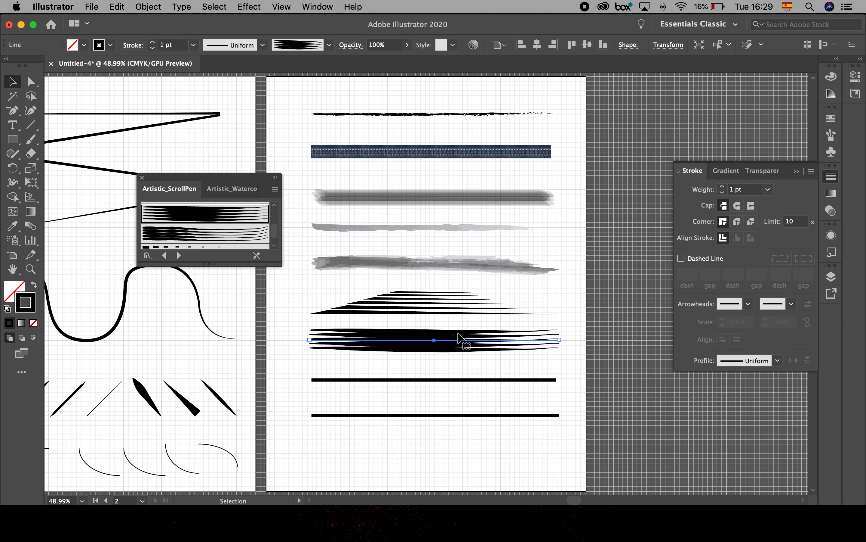
- Switch back to the Artistic_Watercolor brush library and enlarge the library panel to show more brushes at once
{"action": "left_click", "coordinate": [221, 190]}
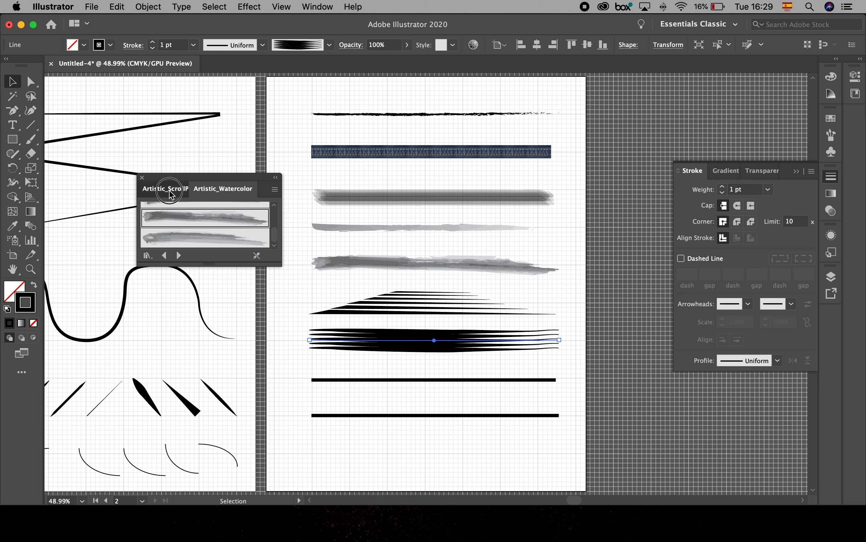
{"action": "left_click", "coordinate": [169, 189]}
{"action": "left_click", "coordinate": [224, 188]}
{"action": "left_click_drag", "start_coordinate": [198, 186], "coordinate": [158, 173]}
{"action": "left_click_drag", "start_coordinate": [238, 249], "coordinate": [264, 376]}
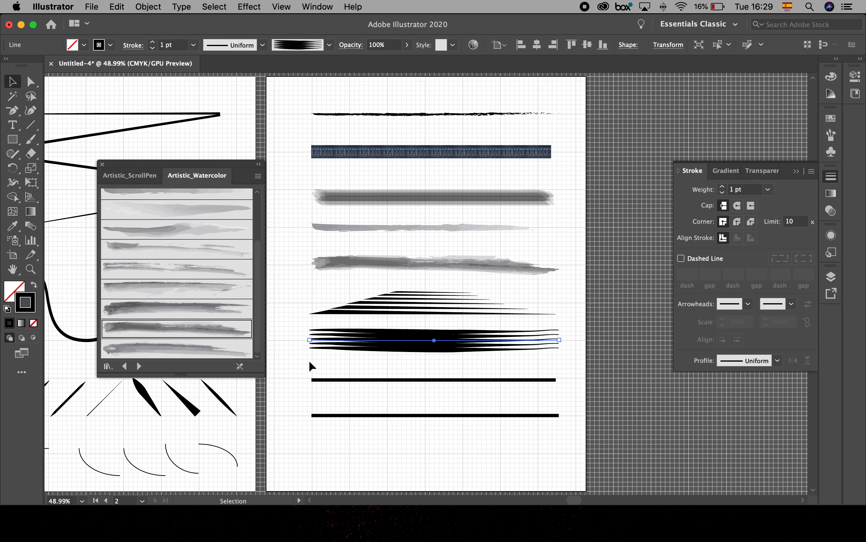
{"action": "left_click", "coordinate": [329, 45]}
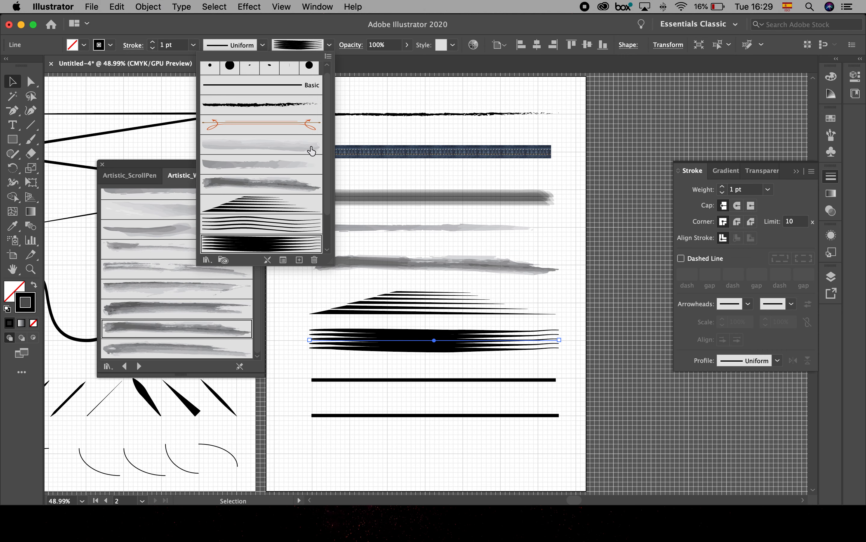
{"action": "left_click_drag", "start_coordinate": [326, 122], "coordinate": [326, 180]}
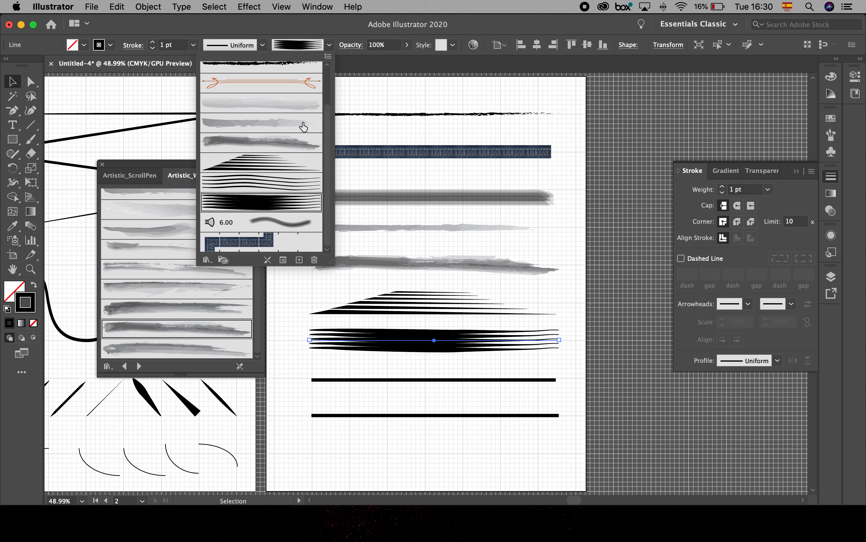
{"action": "left_click", "coordinate": [385, 101]}
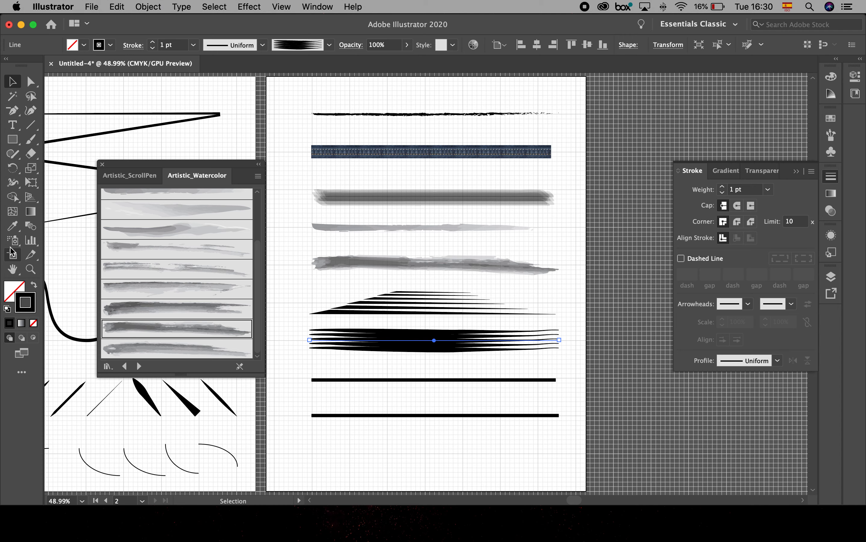
- Add a third Letter-size artboard beside Artboard 2 and return to the Selection tool with nothing selected
{"action": "left_click", "coordinate": [13, 256]}
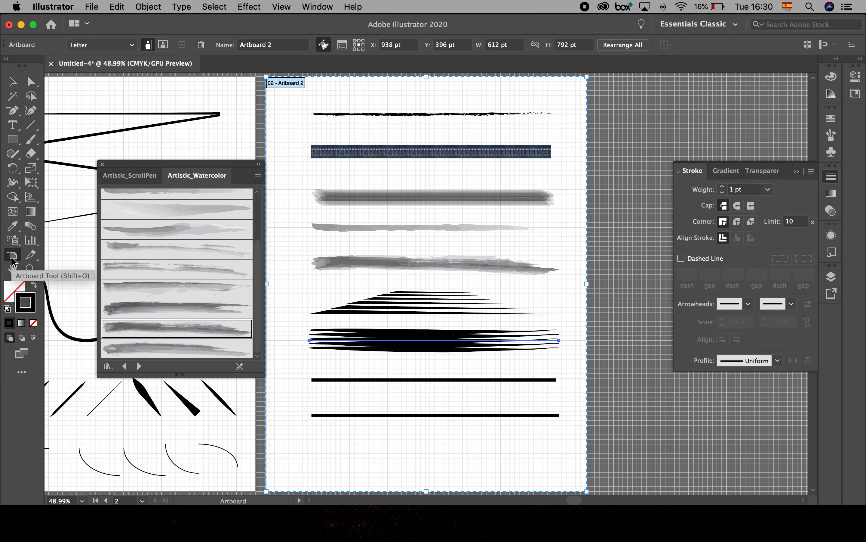
{"action": "left_click_drag", "start_coordinate": [593, 289], "coordinate": [426, 300]}
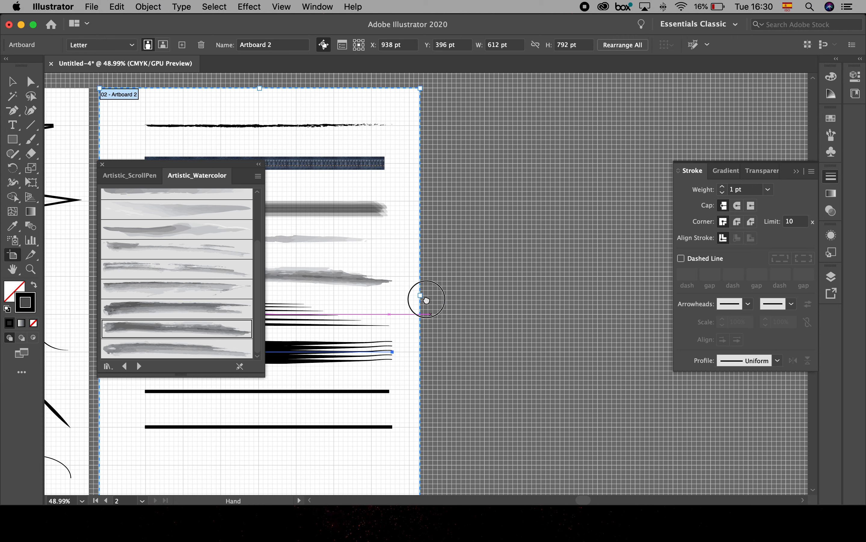
{"action": "left_click", "coordinate": [182, 44]}
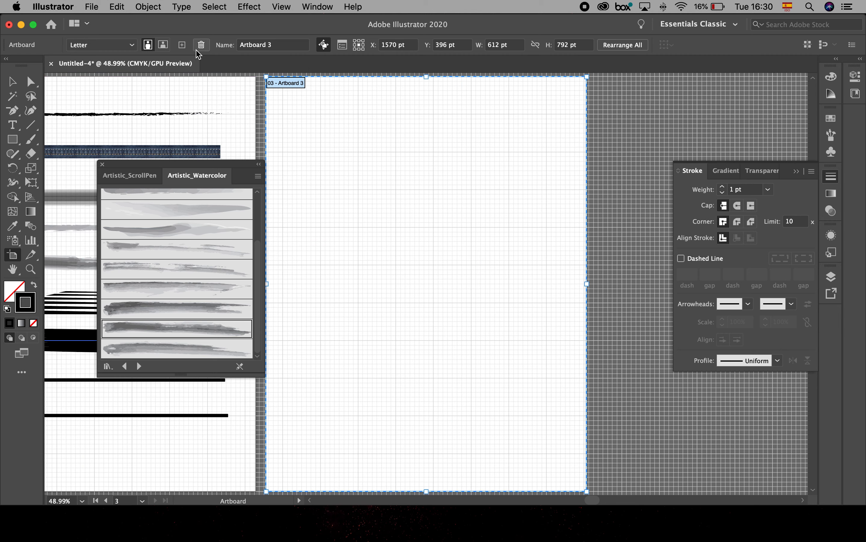
{"action": "left_click", "coordinate": [13, 82]}
{"action": "left_click", "coordinate": [326, 149]}
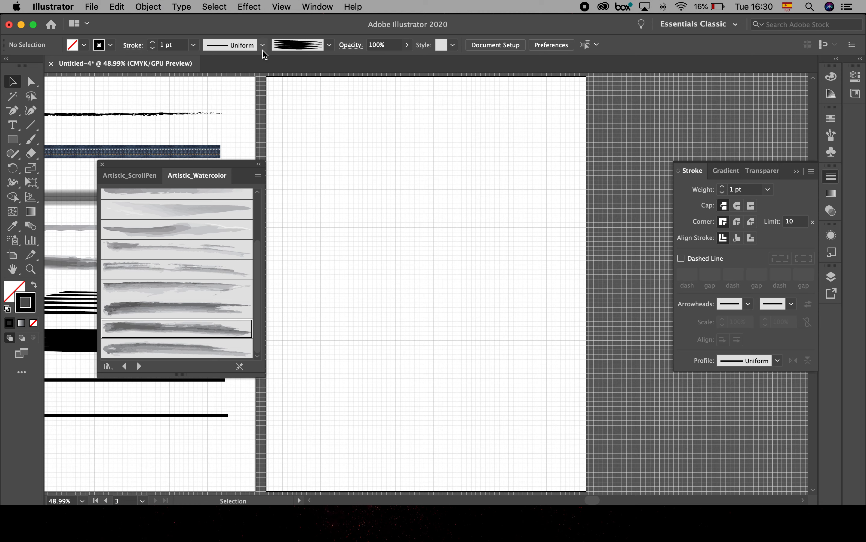
- Open the Arrows_Special brush library
{"action": "left_click", "coordinate": [323, 46]}
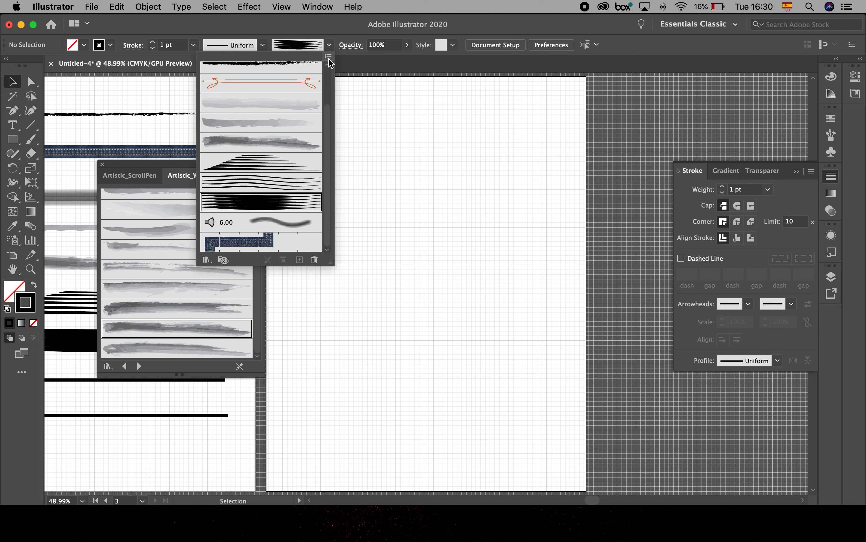
{"action": "left_click", "coordinate": [328, 56]}
{"action": "mouse_move", "coordinate": [371, 273]}
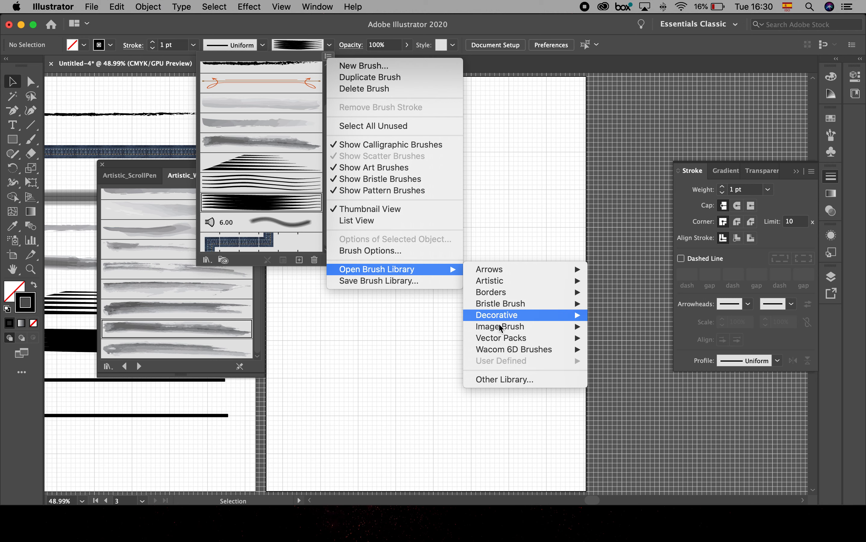
{"action": "mouse_move", "coordinate": [501, 327]}
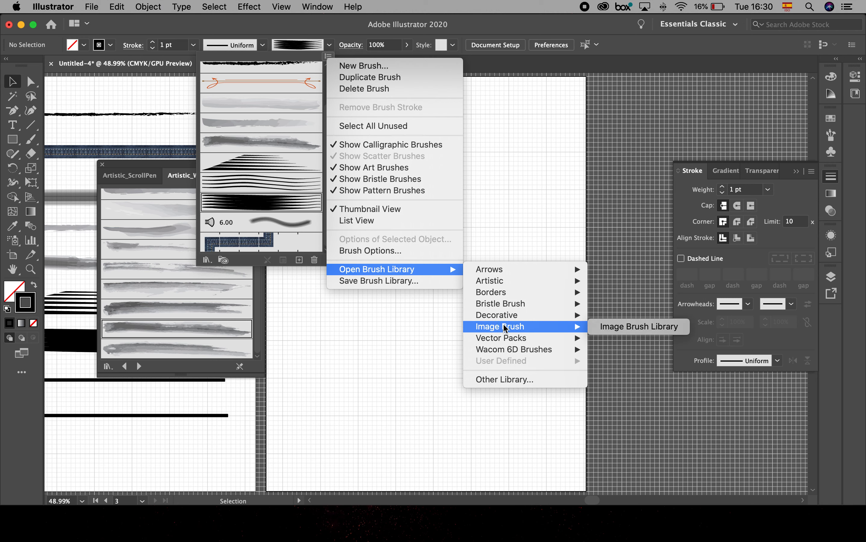
{"action": "mouse_move", "coordinate": [516, 270]}
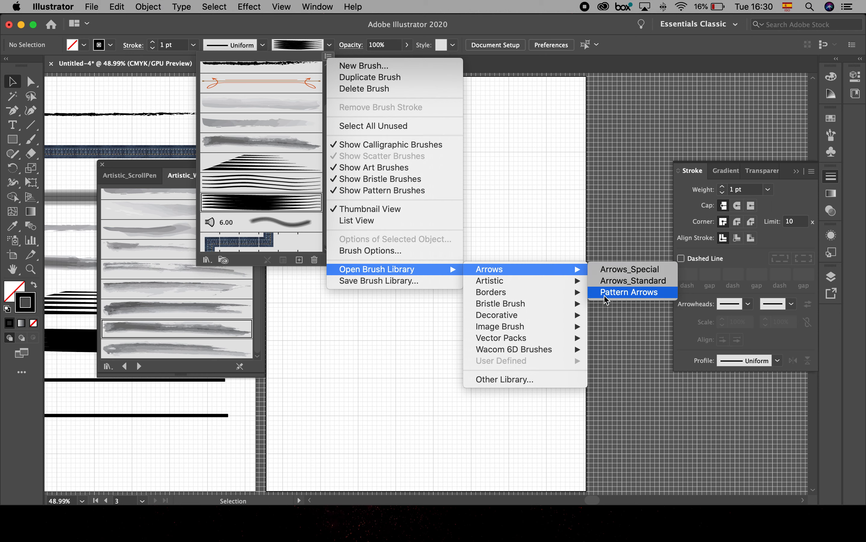
{"action": "left_click", "coordinate": [612, 269]}
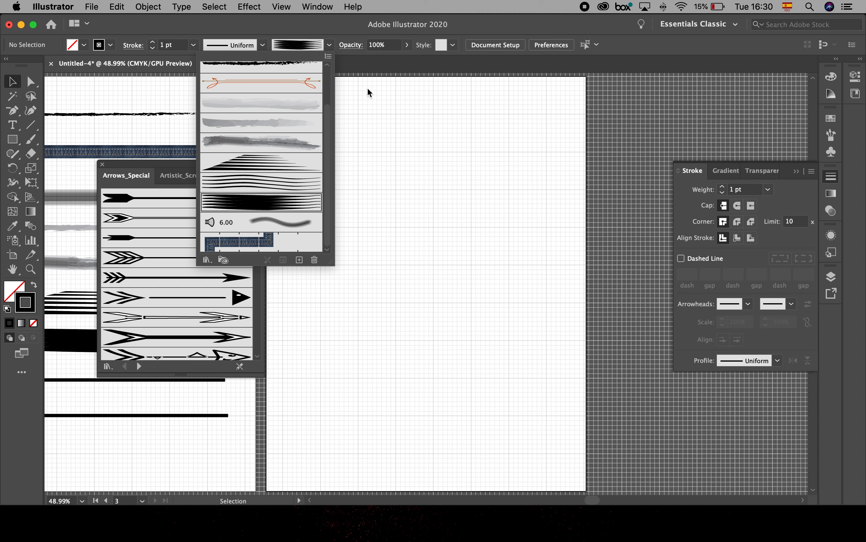
- Open the Pattern Arrows brush library as well
{"action": "left_click", "coordinate": [329, 44]}
{"action": "left_click", "coordinate": [329, 45]}
{"action": "left_click", "coordinate": [328, 56]}
{"action": "mouse_move", "coordinate": [534, 280]}
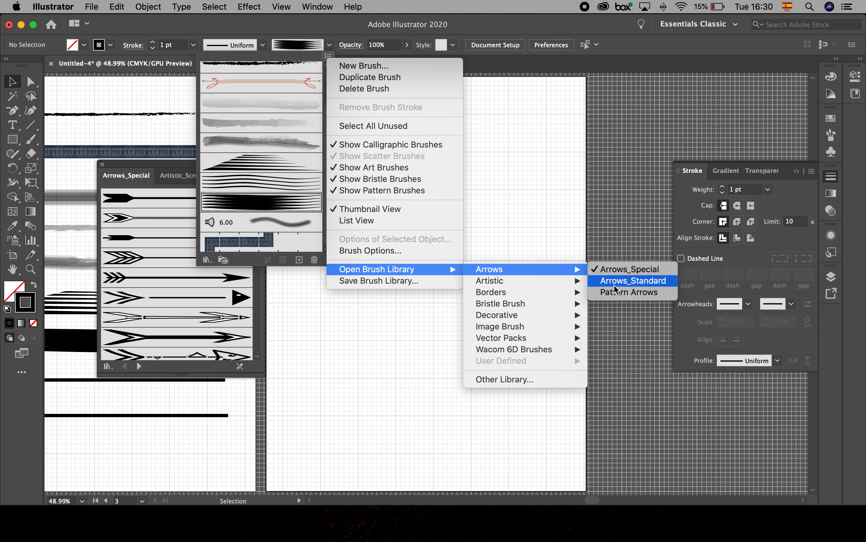
{"action": "left_click", "coordinate": [616, 293]}
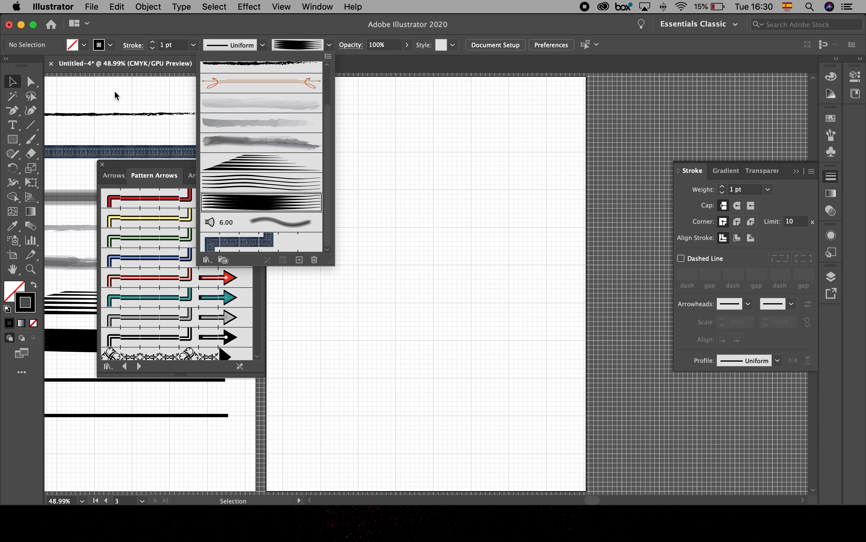
{"action": "left_click", "coordinate": [322, 126]}
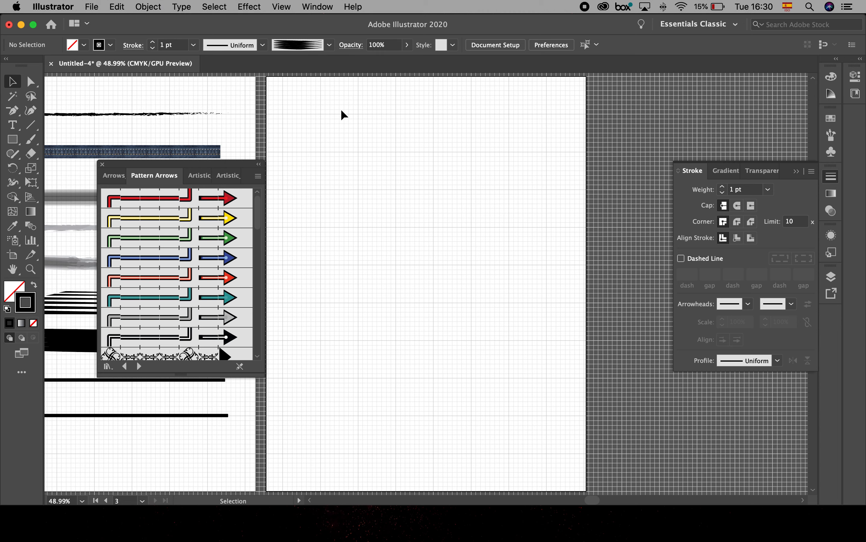
- Draw a vertical line near the upper-left corner of the third artboard and apply the first, red Pattern Arrows brush to it
{"action": "left_click_drag", "start_coordinate": [318, 108], "coordinate": [322, 177]}
{"action": "left_click", "coordinate": [30, 126]}
{"action": "left_click_drag", "start_coordinate": [322, 102], "coordinate": [322, 271]}
{"action": "left_click", "coordinate": [223, 207]}
{"action": "left_click", "coordinate": [13, 81]}
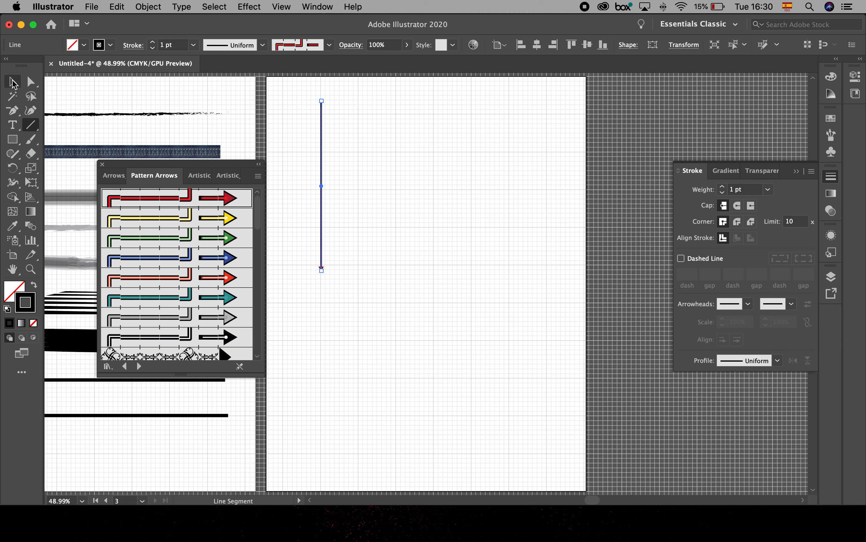
{"action": "left_click", "coordinate": [336, 146]}
- Examine the arrowhead at the lower end of the red-brushed line up close, and return to the view of the whole artboard
{"action": "key", "text": "super+space"}
{"action": "left_click_drag", "start_coordinate": [300, 238], "coordinate": [462, 318]}
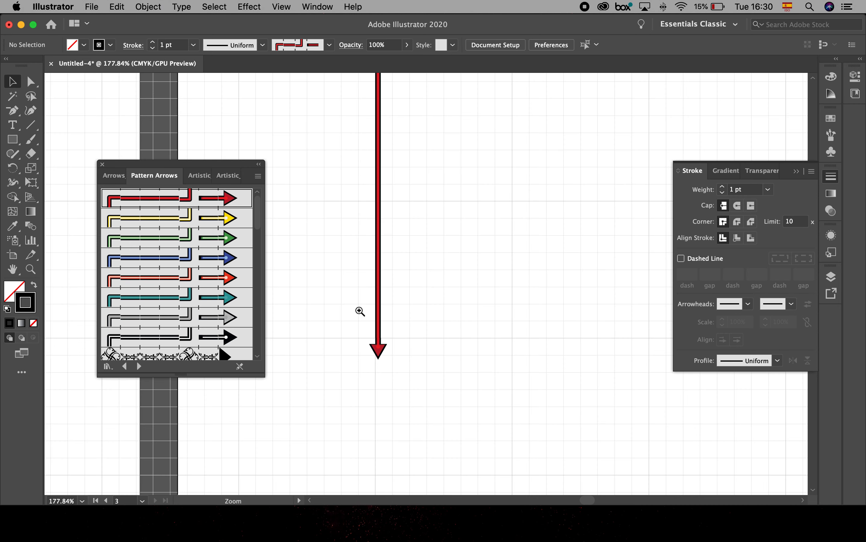
{"action": "left_click_drag", "start_coordinate": [360, 311], "coordinate": [468, 350]}
{"action": "left_click_drag", "start_coordinate": [435, 323], "coordinate": [509, 367]}
{"action": "key", "text": "space"}
{"action": "left_click_drag", "start_coordinate": [571, 397], "coordinate": [510, 263]}
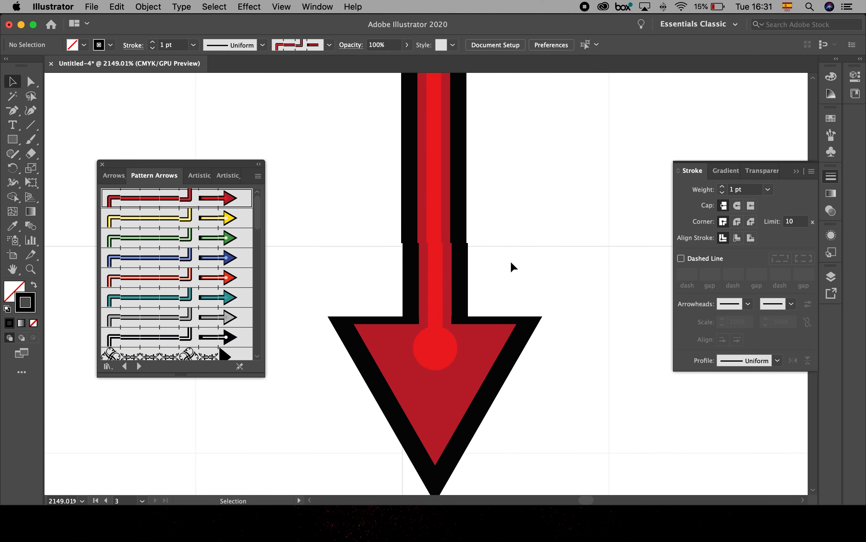
{"action": "key", "text": "super+0"}
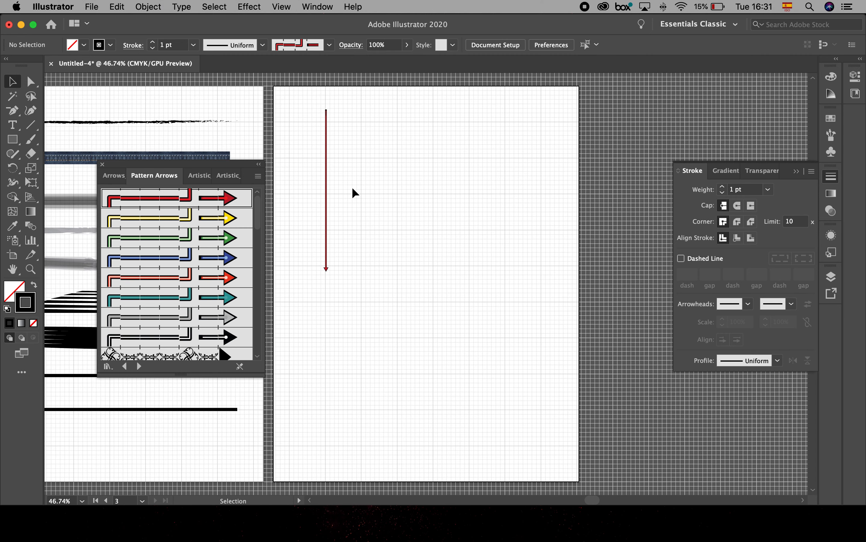
- Draw an open ten-point right-angled path with the Pen tool beside the red arrow, crossing itself to form two rectangular loops and ending downwards
{"action": "left_click", "coordinate": [13, 111]}
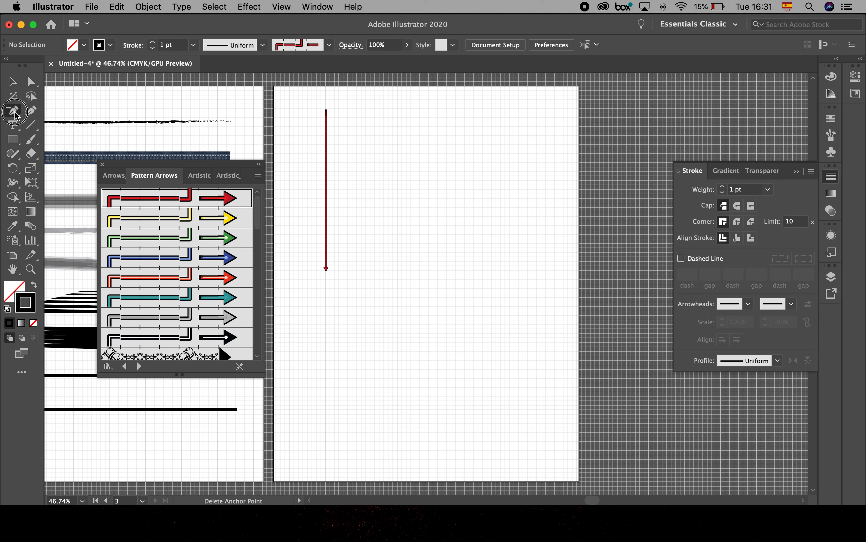
{"action": "left_click", "coordinate": [65, 110]}
{"action": "left_click", "coordinate": [357, 122]}
{"action": "left_click", "coordinate": [358, 199]}
{"action": "left_click", "coordinate": [464, 199]}
{"action": "left_click", "coordinate": [464, 161]}
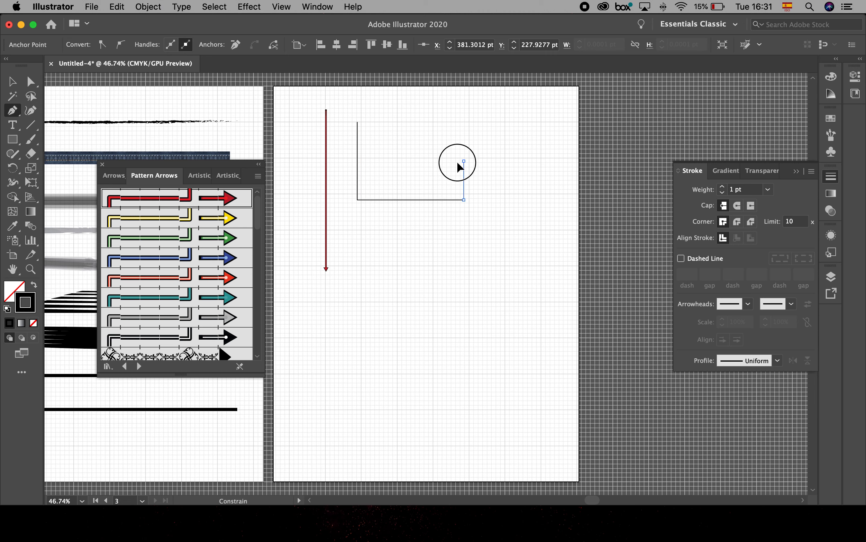
{"action": "left_click", "coordinate": [414, 161]}
{"action": "left_click", "coordinate": [414, 266]}
{"action": "left_click", "coordinate": [509, 265]}
{"action": "left_click", "coordinate": [508, 222]}
{"action": "left_click", "coordinate": [442, 223]}
{"action": "left_click", "coordinate": [442, 328]}
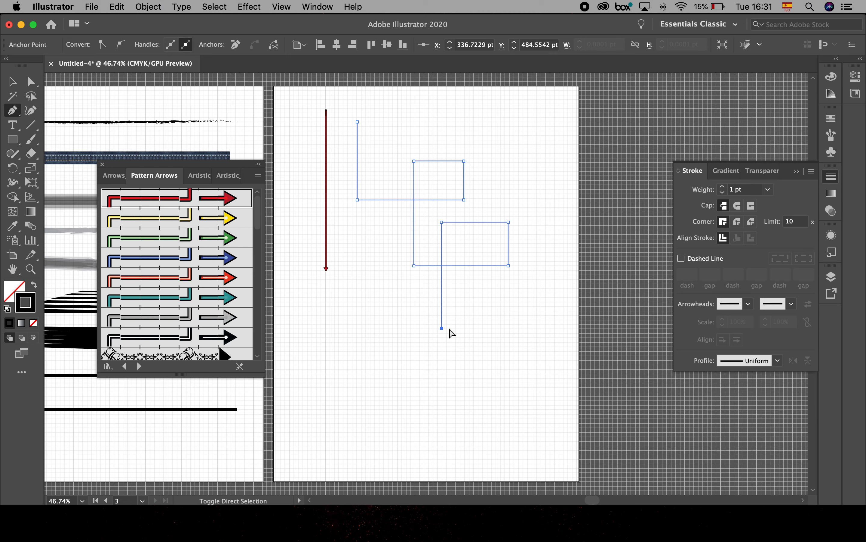
{"action": "key", "text": "Escape"}
{"action": "left_click", "coordinate": [12, 81]}
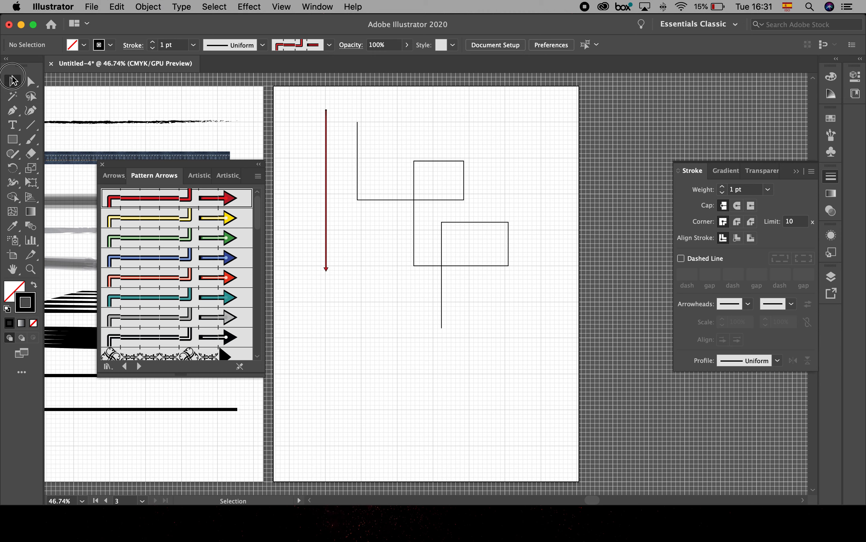
- Apply the Pattern Arrows brush with ornamental knots and a black triangular head to the right-angled path, and set its stroke weight to 4 pt
{"action": "left_click", "coordinate": [358, 174]}
{"action": "scroll", "coordinate": [232, 295], "scroll_direction": "down", "scroll_amount": 3}
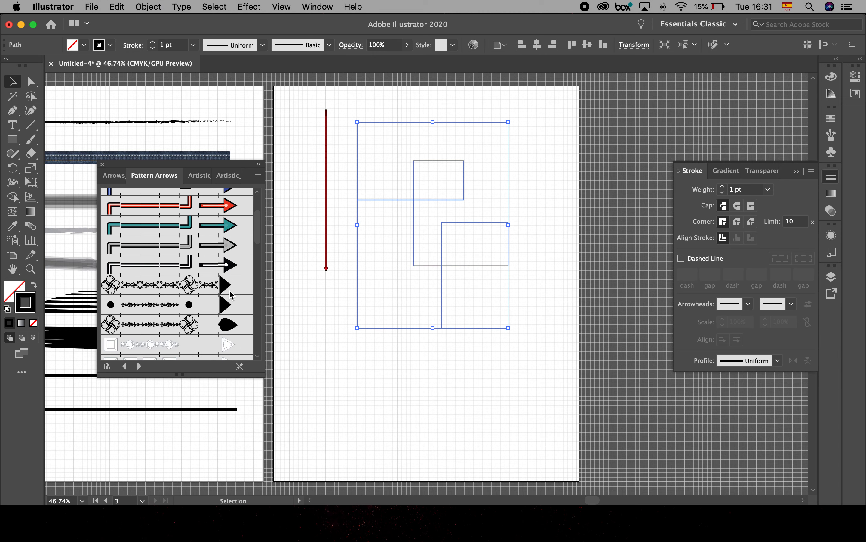
{"action": "left_click", "coordinate": [211, 283]}
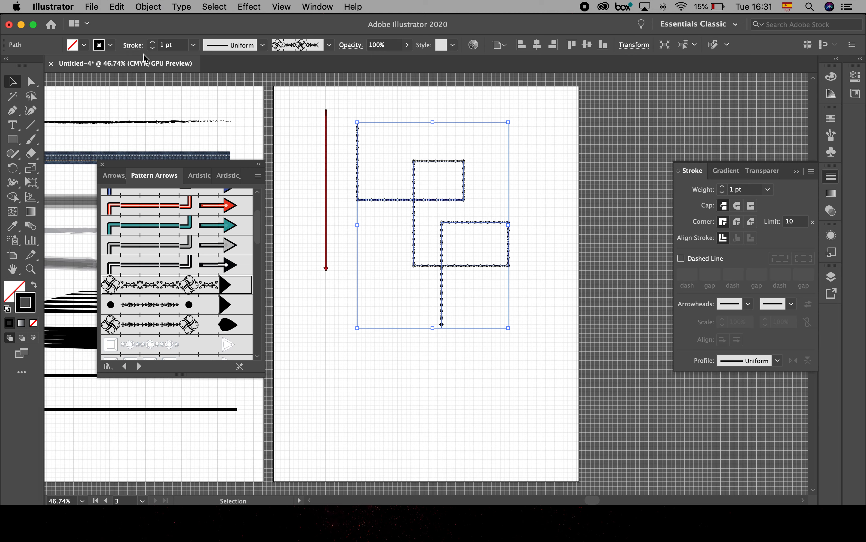
{"action": "left_click", "coordinate": [152, 41]}
{"action": "left_click", "coordinate": [153, 42]}
{"action": "left_click", "coordinate": [152, 42]}
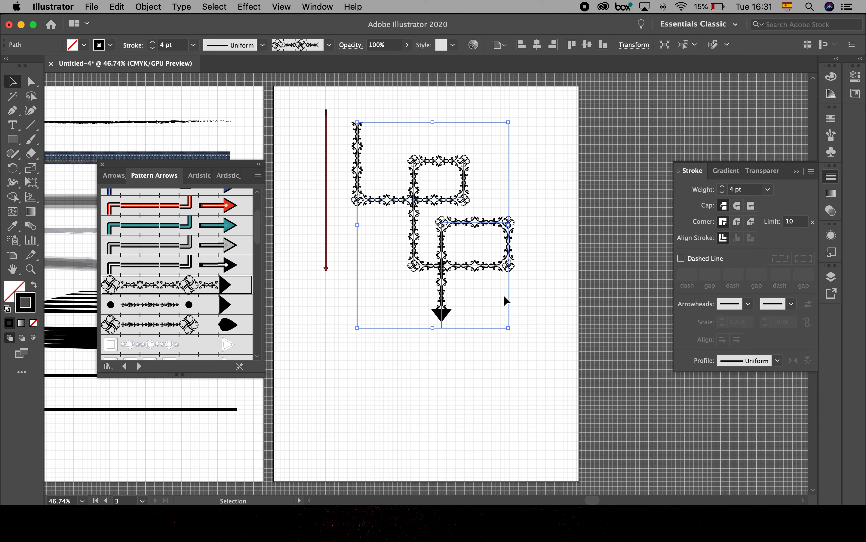
{"action": "left_click", "coordinate": [521, 385]}
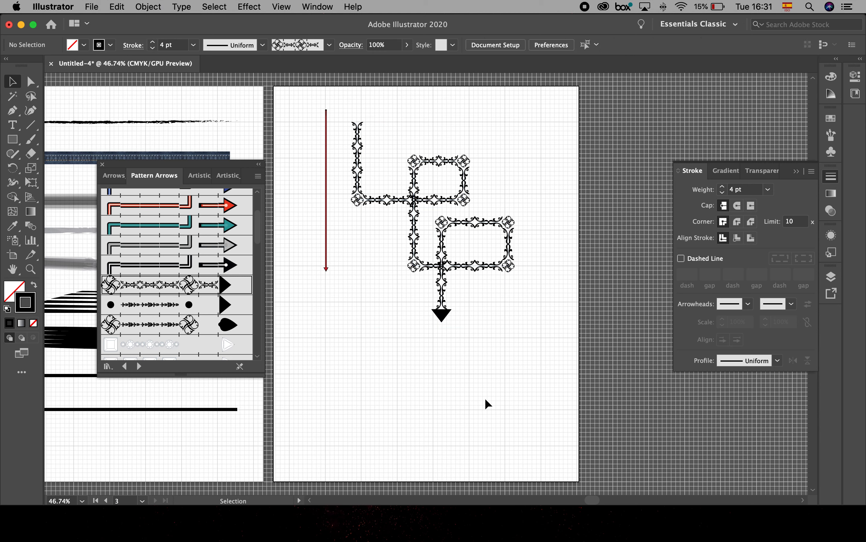
- Browse the remaining Pattern Arrows brushes and open the Bristle Brush Library
{"action": "scroll", "coordinate": [179, 310], "scroll_direction": "down", "scroll_amount": 6}
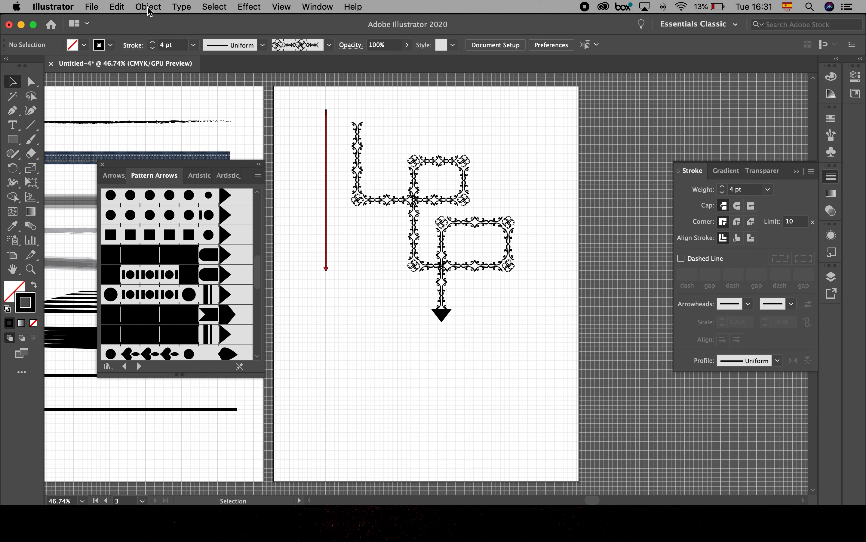
{"action": "left_click", "coordinate": [329, 45]}
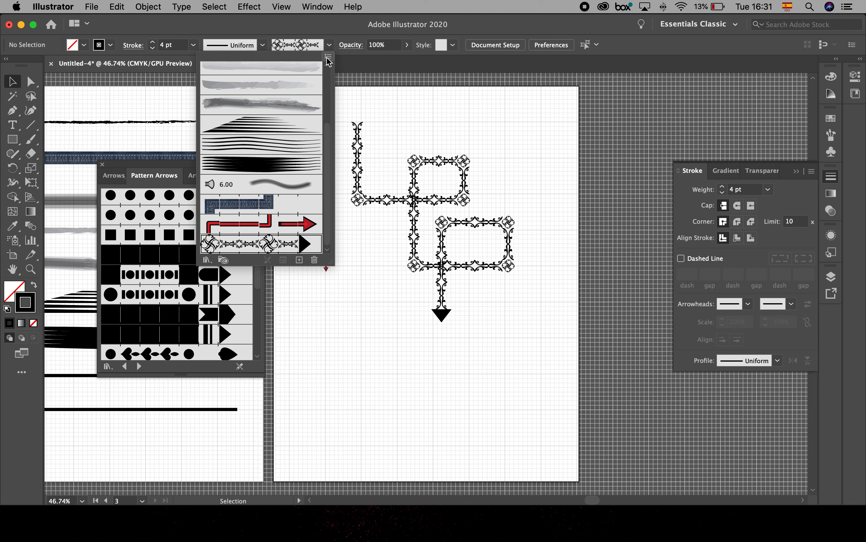
{"action": "left_click", "coordinate": [329, 56]}
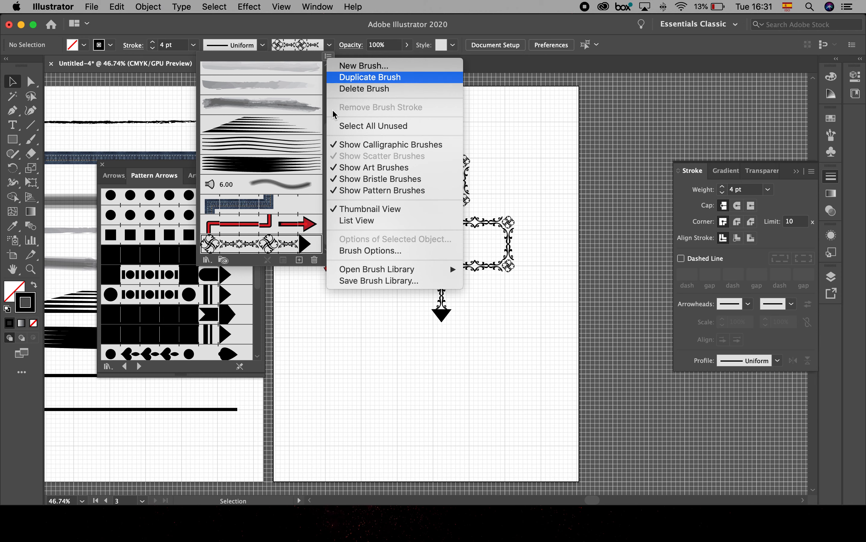
{"action": "mouse_move", "coordinate": [405, 271]}
{"action": "mouse_move", "coordinate": [491, 282]}
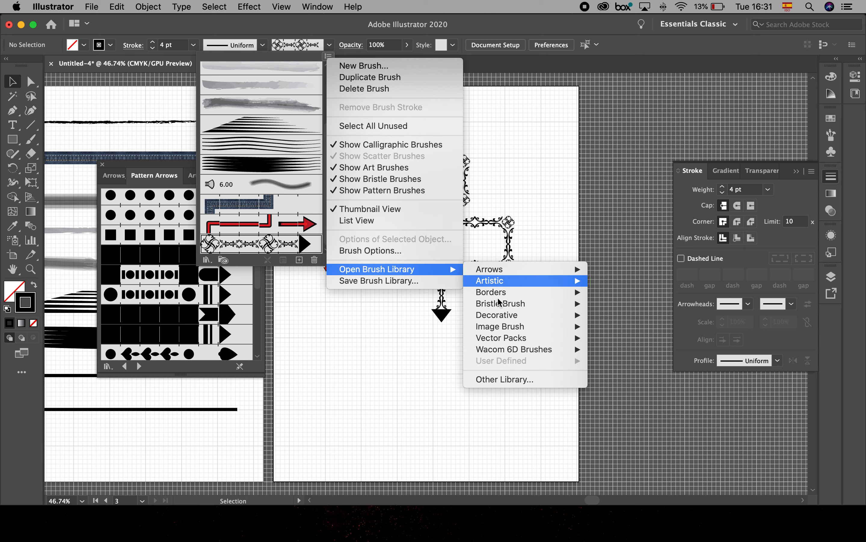
{"action": "mouse_move", "coordinate": [513, 304]}
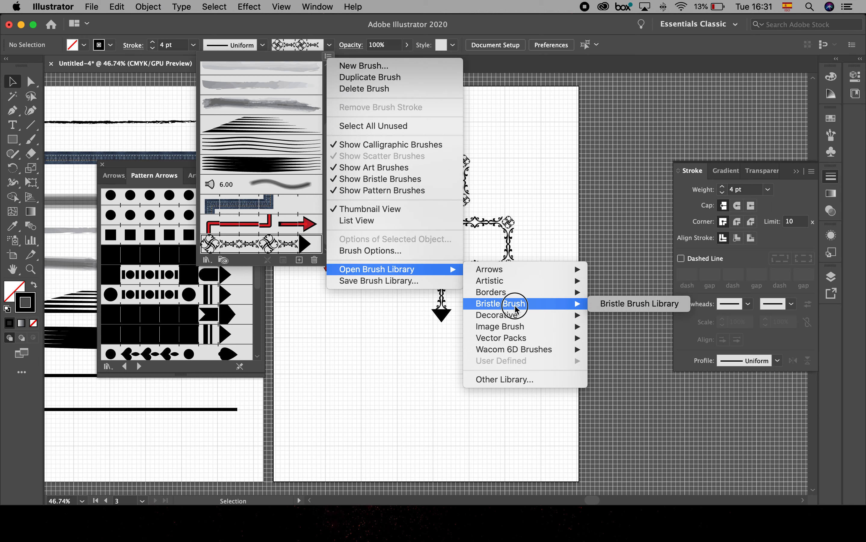
{"action": "left_click", "coordinate": [641, 307]}
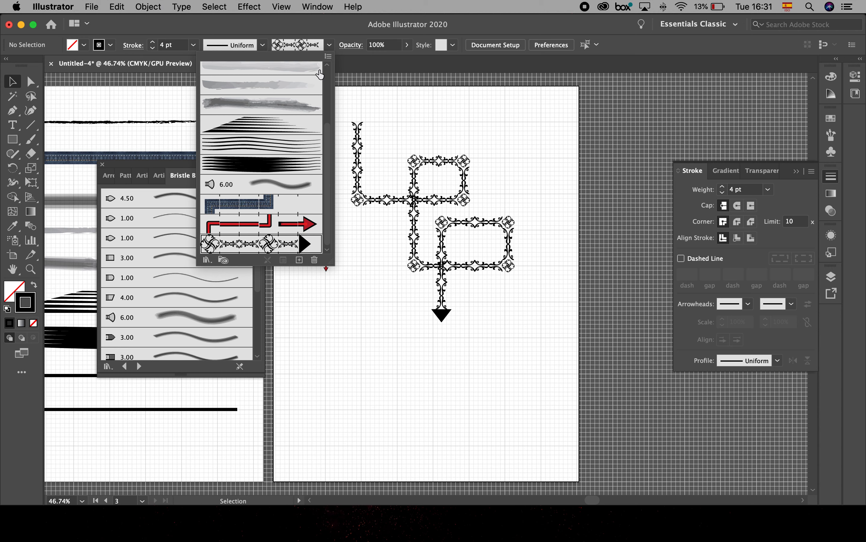
{"action": "left_click", "coordinate": [340, 102]}
- Look through the other open brush libraries back to Arrows_Special, and return to the Bristle Brush Library
{"action": "left_click", "coordinate": [158, 176]}
{"action": "left_click", "coordinate": [144, 182]}
{"action": "left_click", "coordinate": [126, 178]}
{"action": "left_click", "coordinate": [112, 181]}
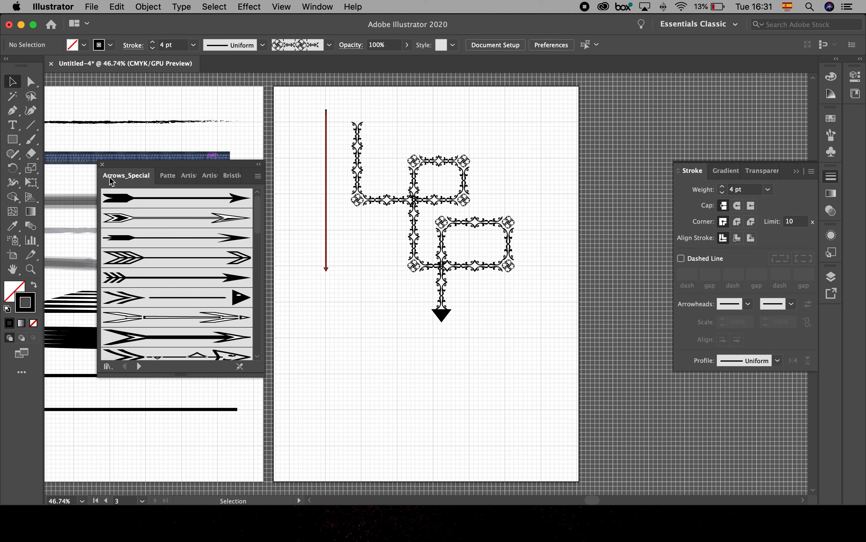
{"action": "left_click", "coordinate": [233, 178]}
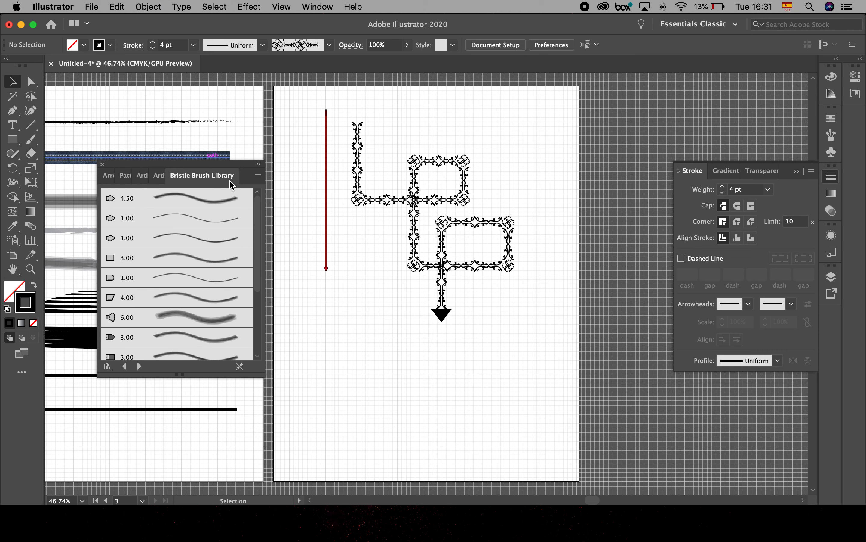
- Draw a straight horizontal line with the Line Segment tool on the third artboard, below the ornamental arrow path
{"action": "scroll", "coordinate": [194, 299], "scroll_direction": "down", "scroll_amount": 2}
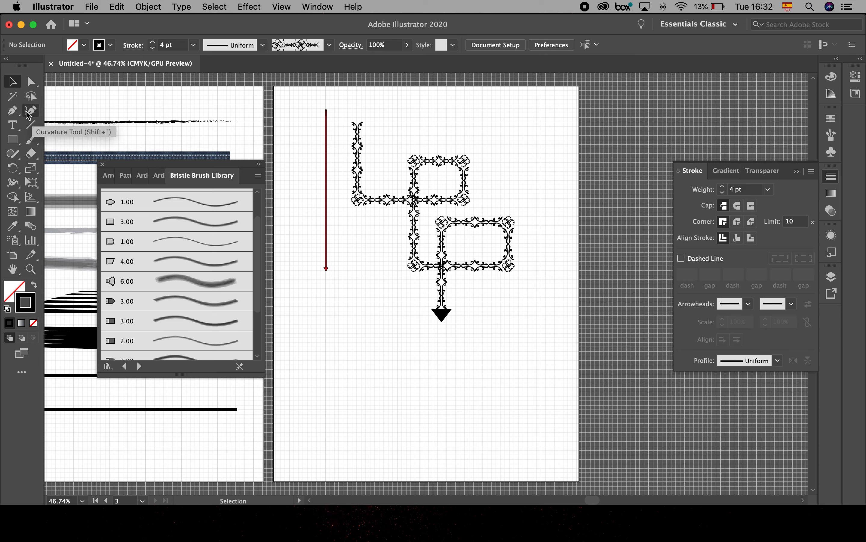
{"action": "left_click", "coordinate": [24, 122]}
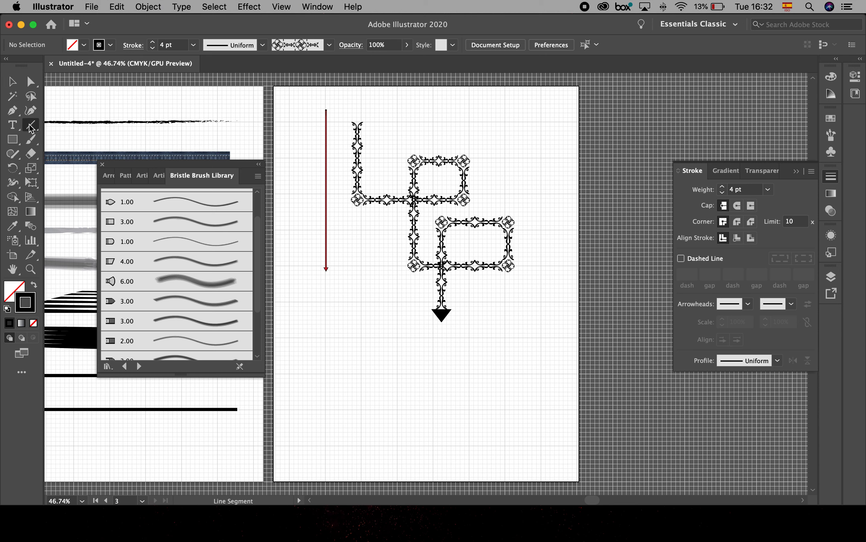
{"action": "left_click_drag", "start_coordinate": [321, 375], "coordinate": [517, 375]}
{"action": "left_click", "coordinate": [11, 81]}
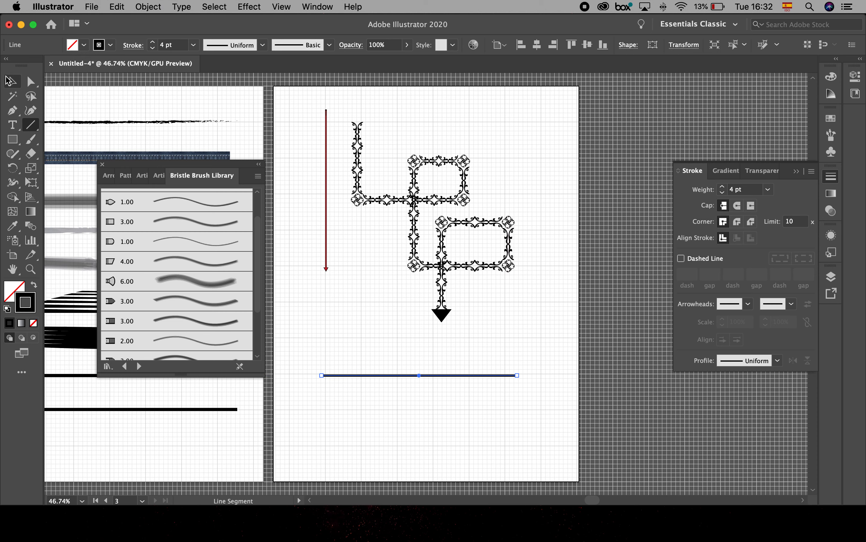
- Try the 6.00 fan bristle brush on the new line and replace it with the last 3.00 brush in the Bristle Brush Library
{"action": "left_click", "coordinate": [184, 276]}
{"action": "key", "text": "z"}
{"action": "mouse_move", "coordinate": [325, 360]}
{"action": "left_mouse_down"}
{"action": "mouse_move", "coordinate": [396, 387]}
{"action": "mouse_move", "coordinate": [479, 400]}
{"action": "left_mouse_up"}
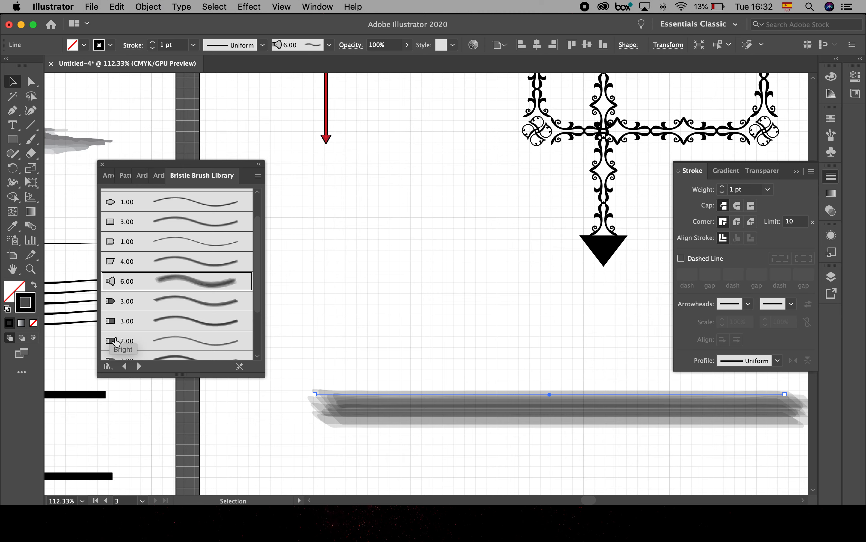
{"action": "scroll", "coordinate": [113, 338], "scroll_direction": "down", "scroll_amount": 4}
{"action": "left_click", "coordinate": [113, 350]}
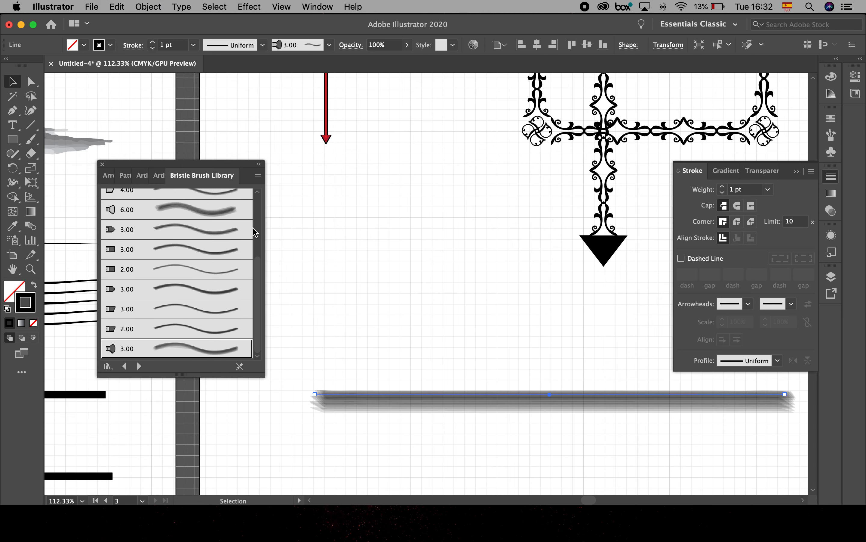
- Open the Decorative_Scatter brush library
{"action": "left_click", "coordinate": [329, 45]}
{"action": "left_click", "coordinate": [328, 56]}
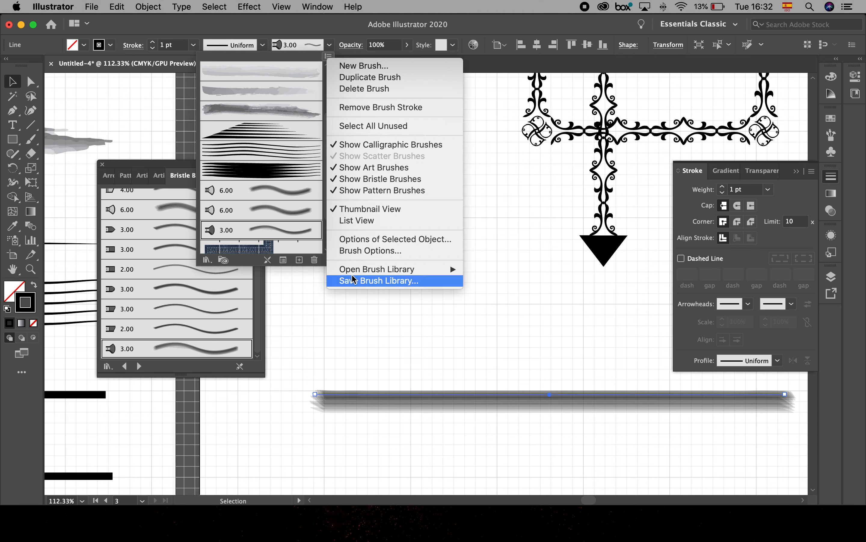
{"action": "mouse_move", "coordinate": [355, 269]}
{"action": "mouse_move", "coordinate": [533, 320]}
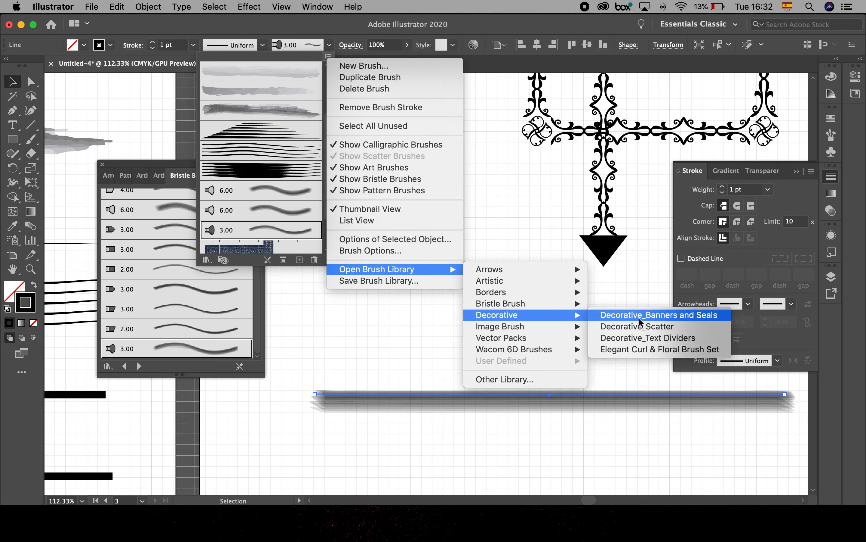
{"action": "left_click", "coordinate": [639, 327]}
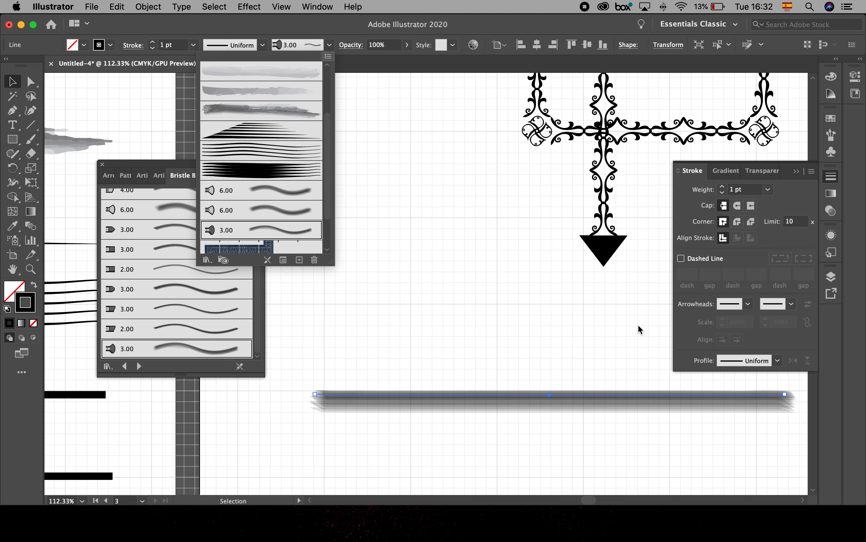
{"action": "left_click", "coordinate": [220, 333]}
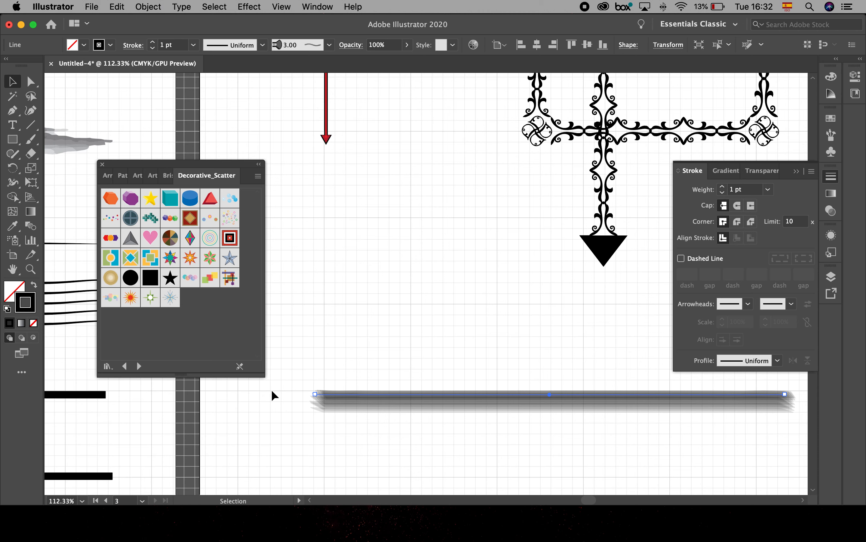
- Apply the teal cube scatter brush to the horizontal line on the third artboard
{"action": "left_click", "coordinate": [422, 346]}
{"action": "left_click", "coordinate": [402, 399]}
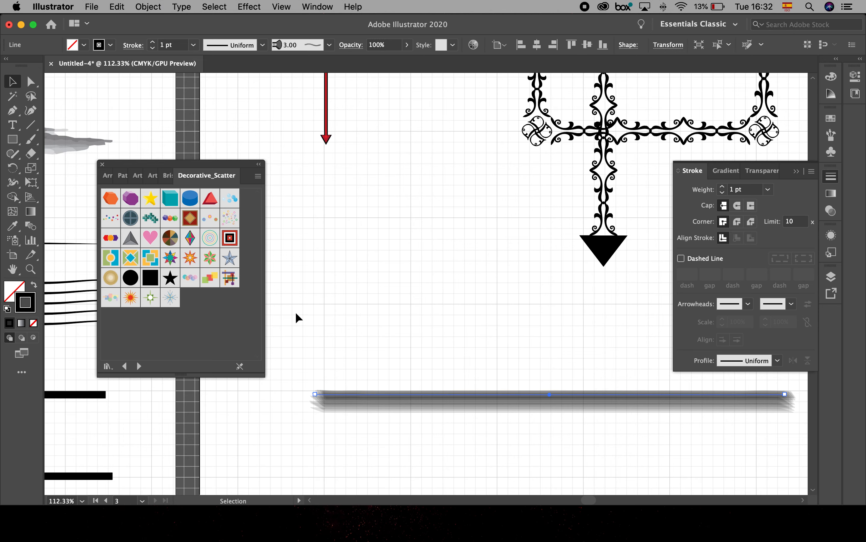
{"action": "left_click", "coordinate": [175, 201]}
- Try the Prism brush on the line below the black streaks on the second artboard, and apply the Hearts brush to it instead
{"action": "left_click_drag", "start_coordinate": [392, 362], "coordinate": [554, 350]}
{"action": "left_click_drag", "start_coordinate": [426, 353], "coordinate": [596, 333]}
{"action": "left_click_drag", "start_coordinate": [382, 345], "coordinate": [456, 341]}
{"action": "left_click", "coordinate": [447, 346]}
{"action": "left_click", "coordinate": [186, 244]}
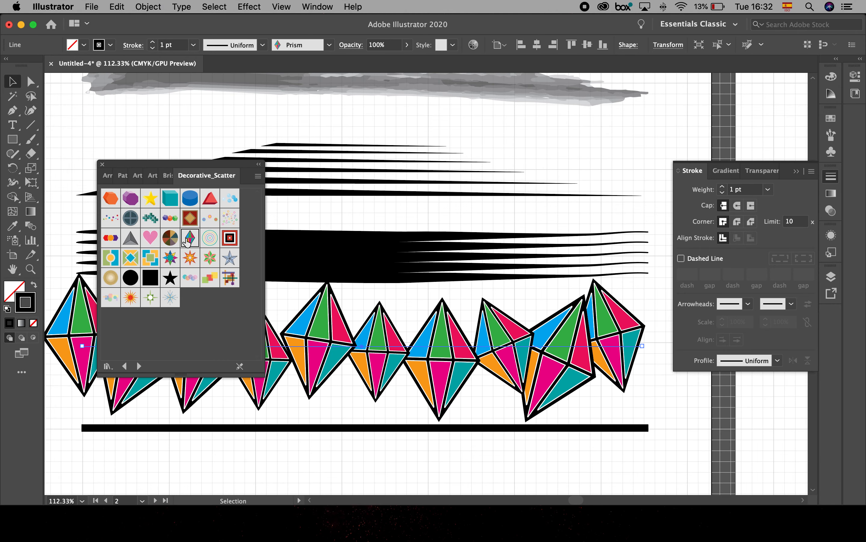
{"action": "left_click", "coordinate": [152, 238]}
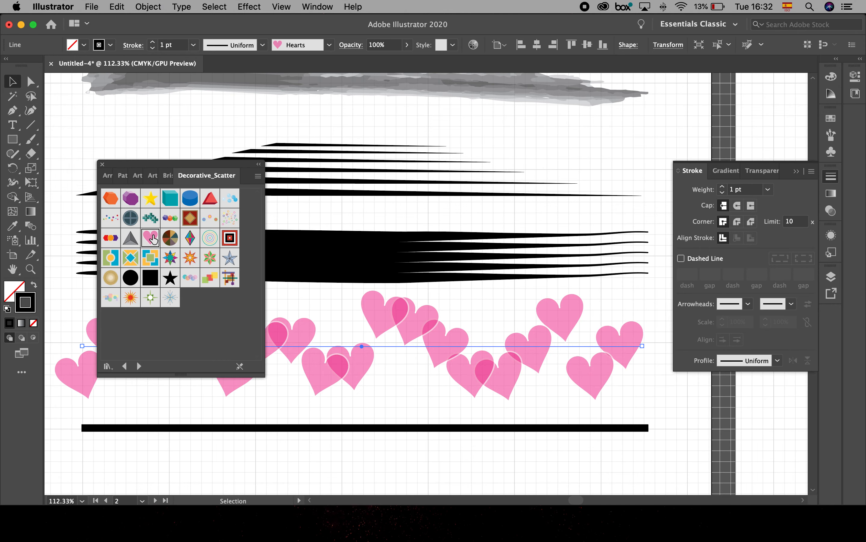
- Apply the Star 4 scatter brush to the lowest line and the Dot Rings brush to the grey stroke above the black streaks
{"action": "left_click", "coordinate": [290, 429]}
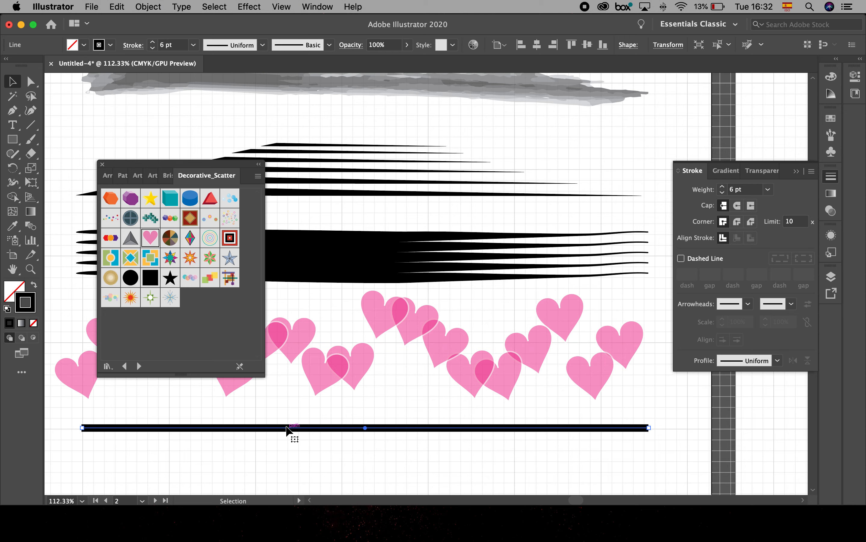
{"action": "left_click", "coordinate": [230, 258]}
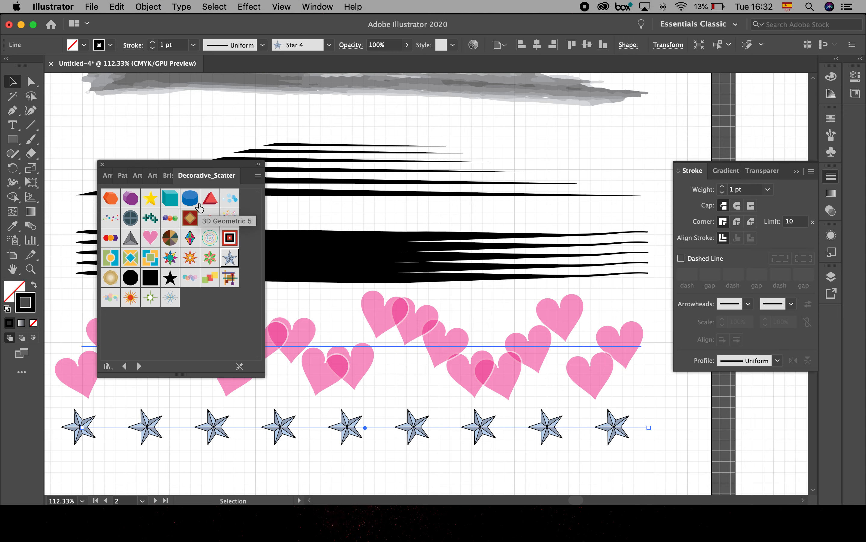
{"action": "key", "text": "space"}
{"action": "left_click_drag", "start_coordinate": [396, 218], "coordinate": [602, 262]}
{"action": "left_click", "coordinate": [454, 120]}
{"action": "left_click", "coordinate": [230, 219]}
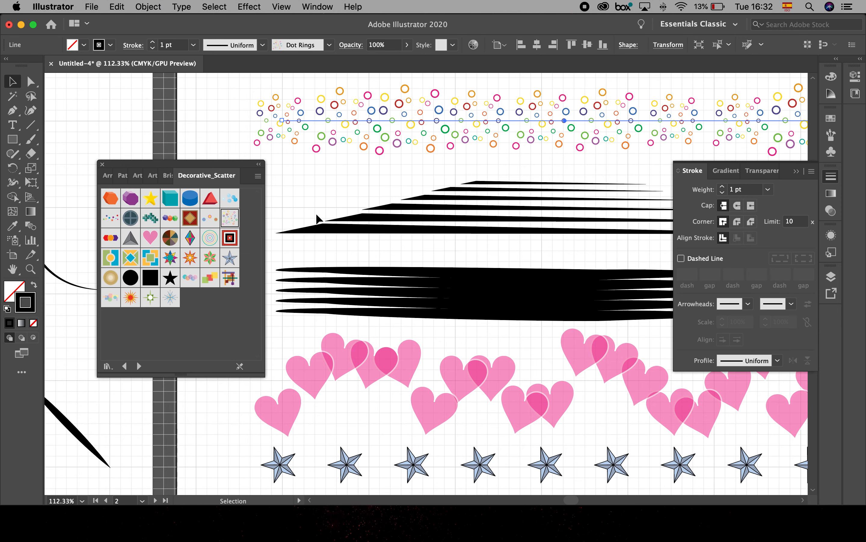
- Open the list of the document's brushes and enlarge it until every brush in it can be viewed
{"action": "key", "text": "super+0"}
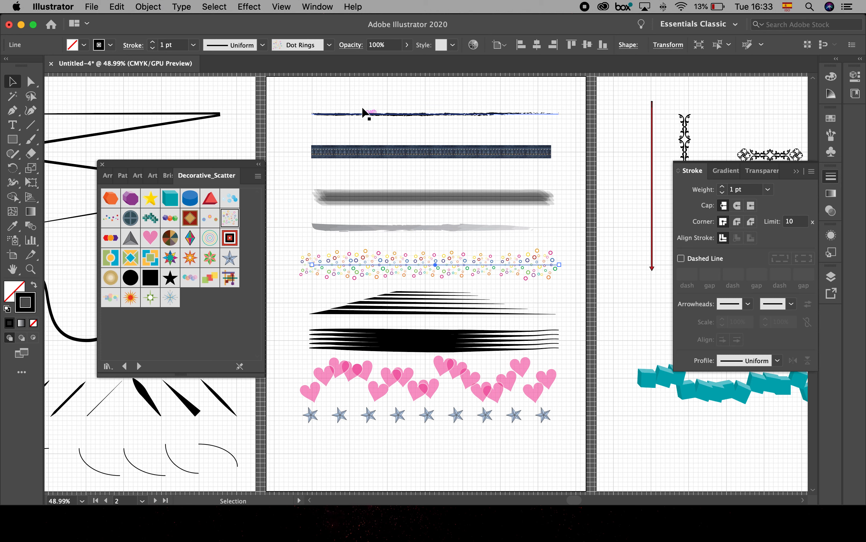
{"action": "left_click", "coordinate": [330, 45]}
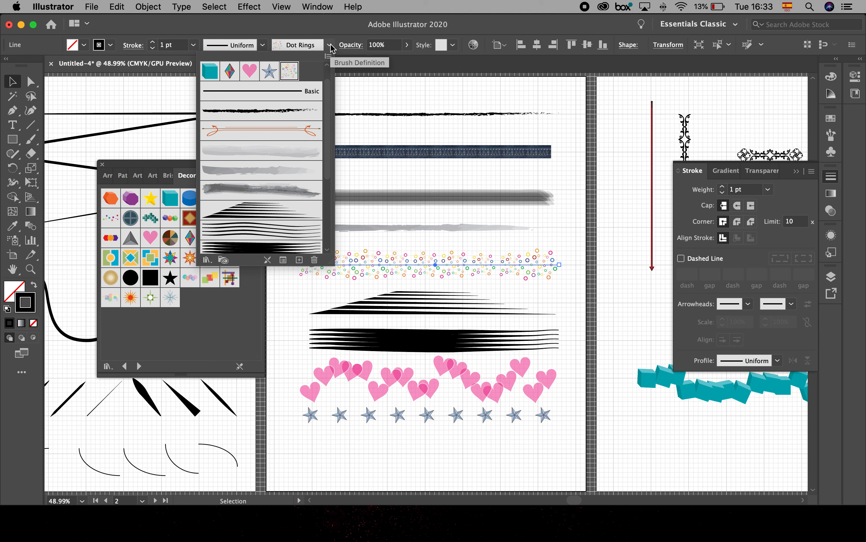
{"action": "left_click_drag", "start_coordinate": [332, 262], "coordinate": [415, 447]}
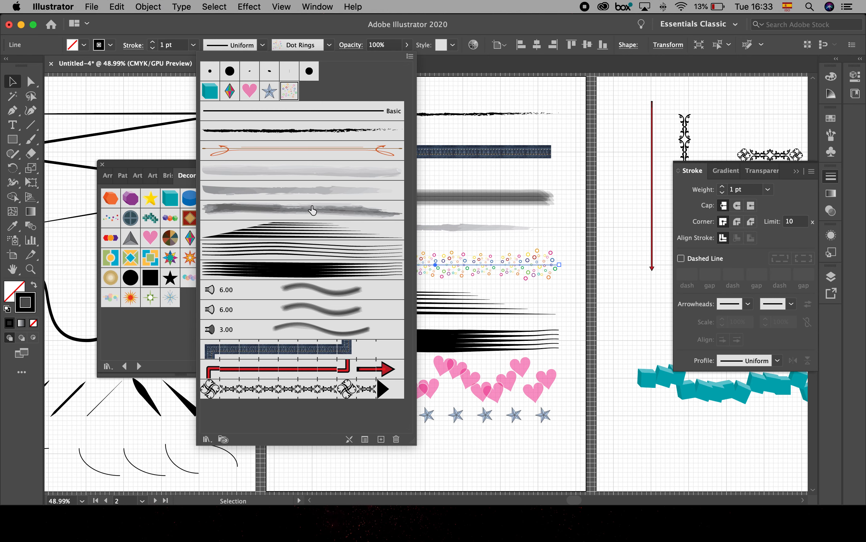